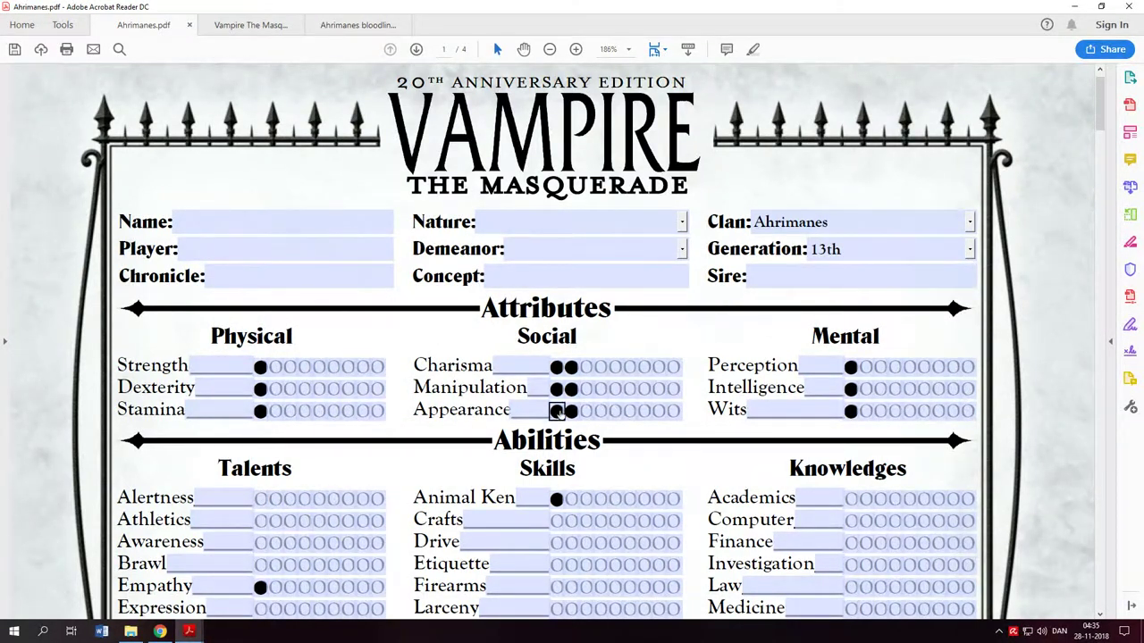
{"action": "scroll", "coordinate": [681, 446], "scroll_direction": "down", "scroll_amount": 1}
{"action": "scroll", "coordinate": [681, 445], "scroll_direction": "down", "scroll_amount": 3}
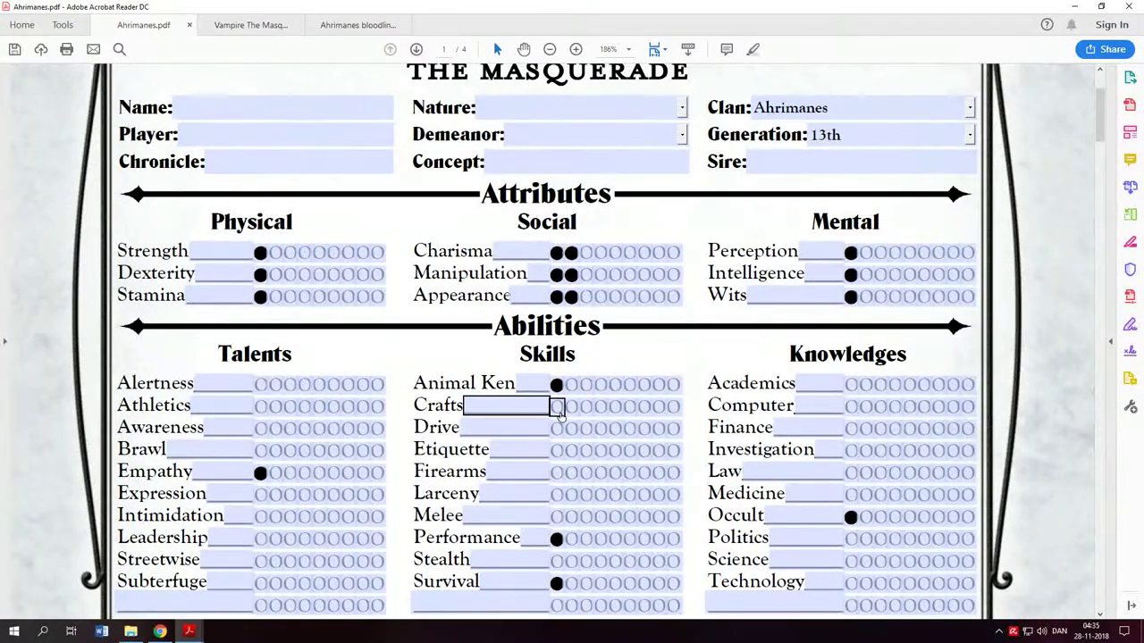
{"action": "left_click", "coordinate": [556, 583]}
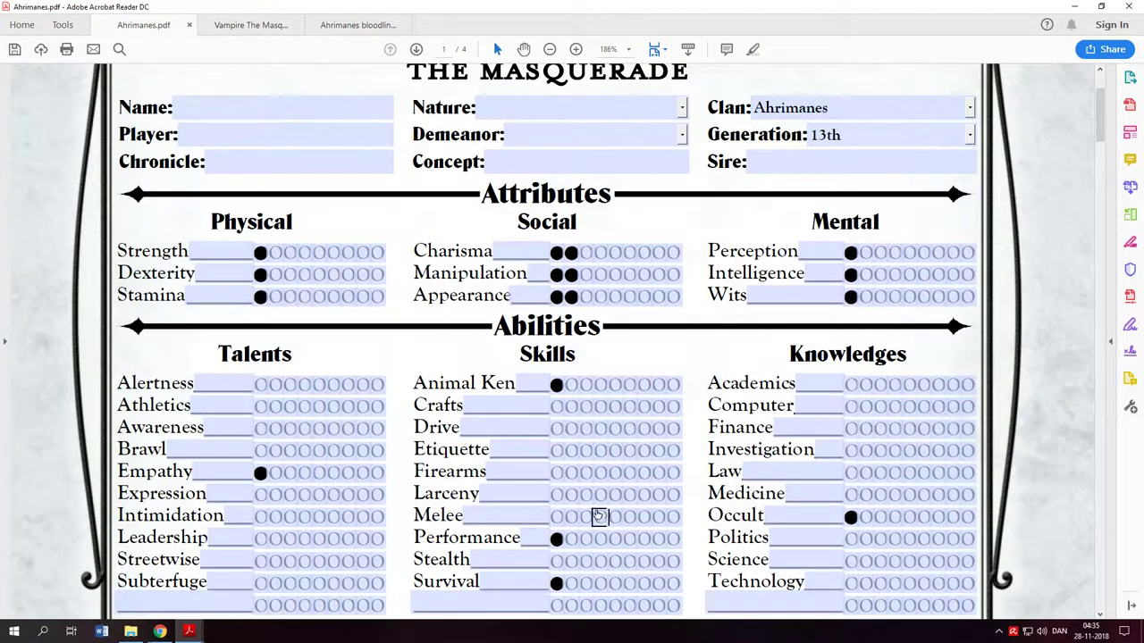
{"action": "scroll", "coordinate": [583, 501], "scroll_direction": "up", "scroll_amount": 1}
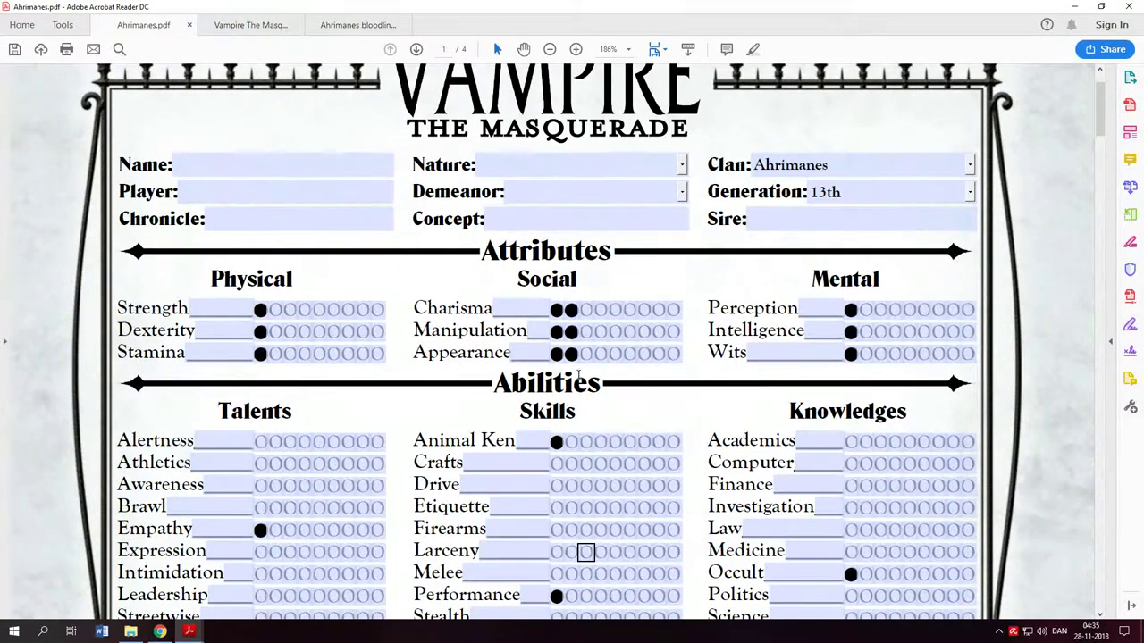
{"action": "scroll", "coordinate": [580, 374], "scroll_direction": "down", "scroll_amount": 2}
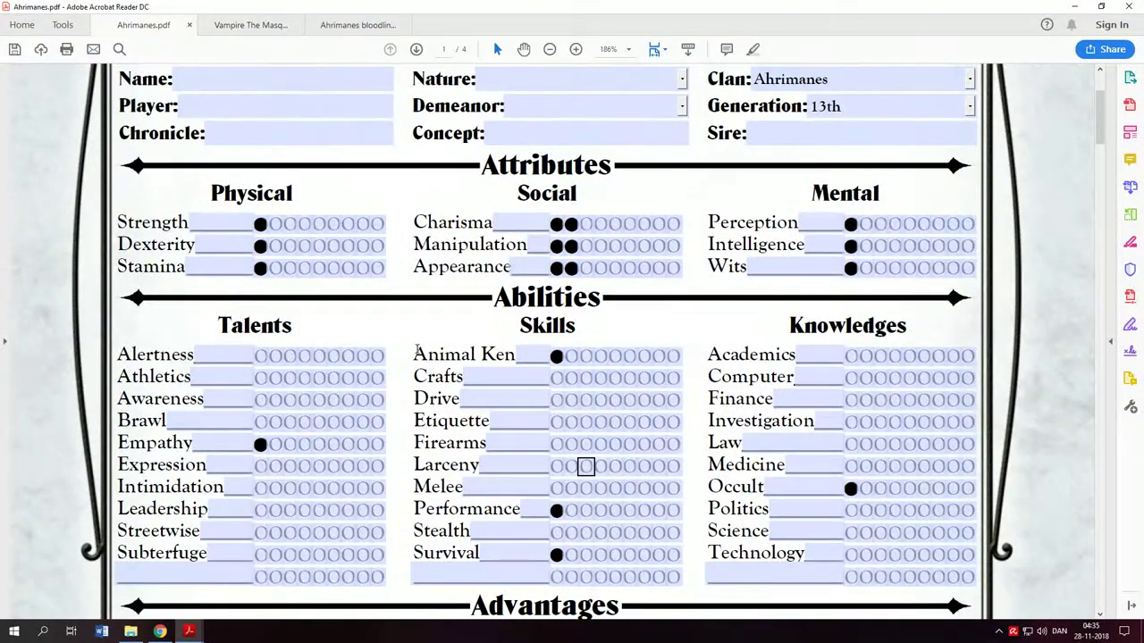
{"action": "scroll", "coordinate": [428, 371], "scroll_direction": "up", "scroll_amount": 2}
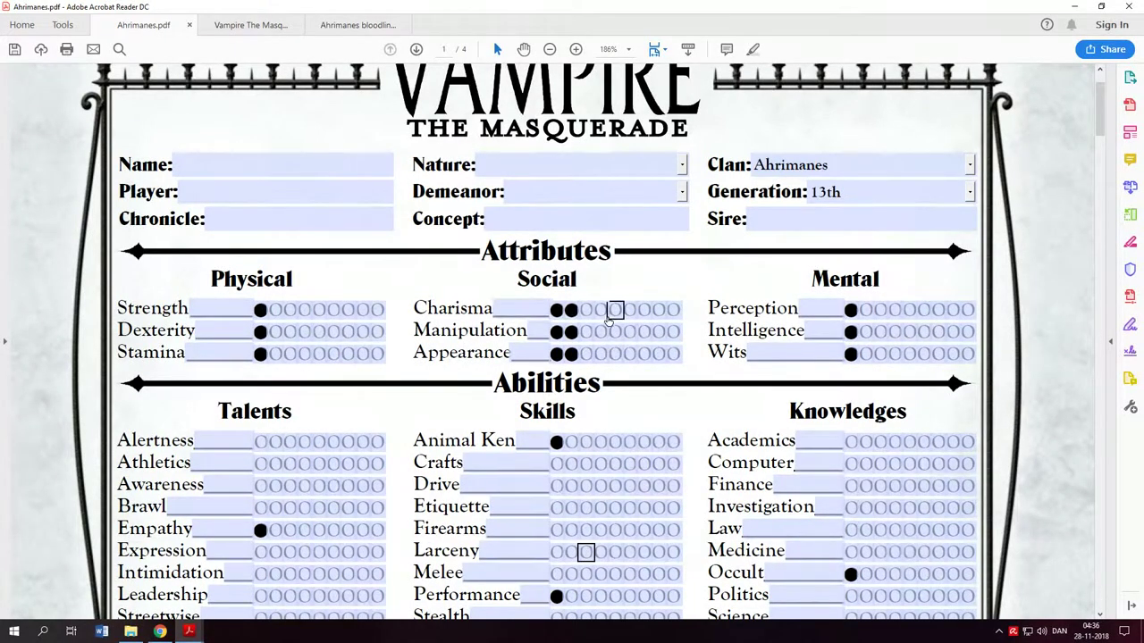
Step: Try an even Mental spread with a second dot in Perception, Intelligence and Wits, and clear those dots again
{"action": "left_click", "coordinate": [865, 310]}
{"action": "left_click", "coordinate": [864, 332]}
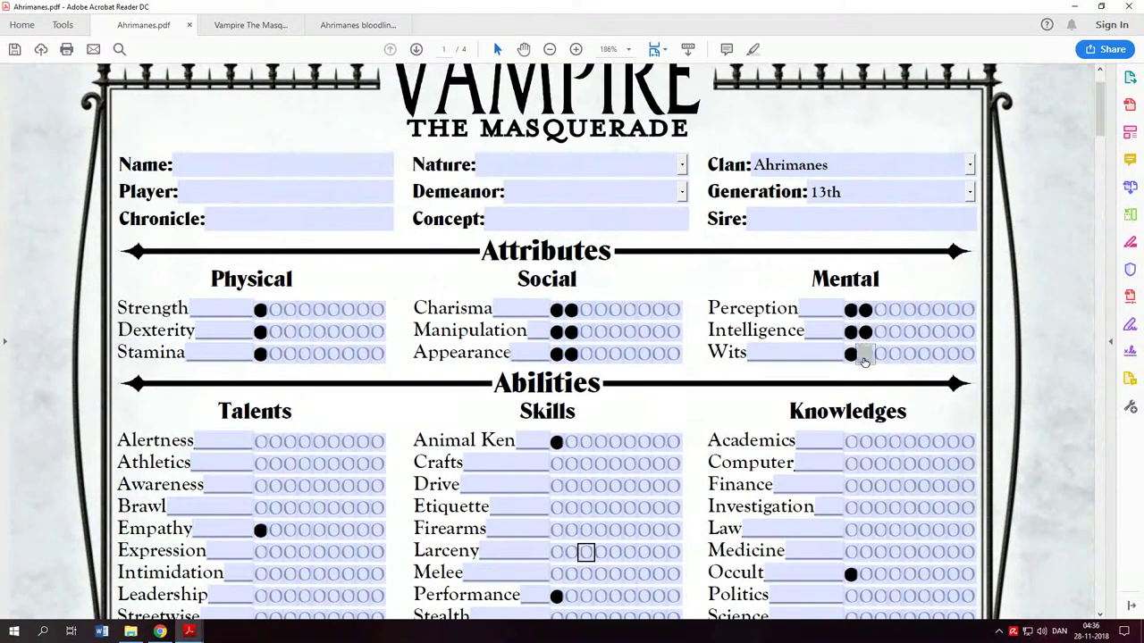
{"action": "left_click", "coordinate": [865, 354]}
{"action": "left_click", "coordinate": [865, 354]}
{"action": "left_click", "coordinate": [864, 331]}
{"action": "left_click", "coordinate": [865, 309]}
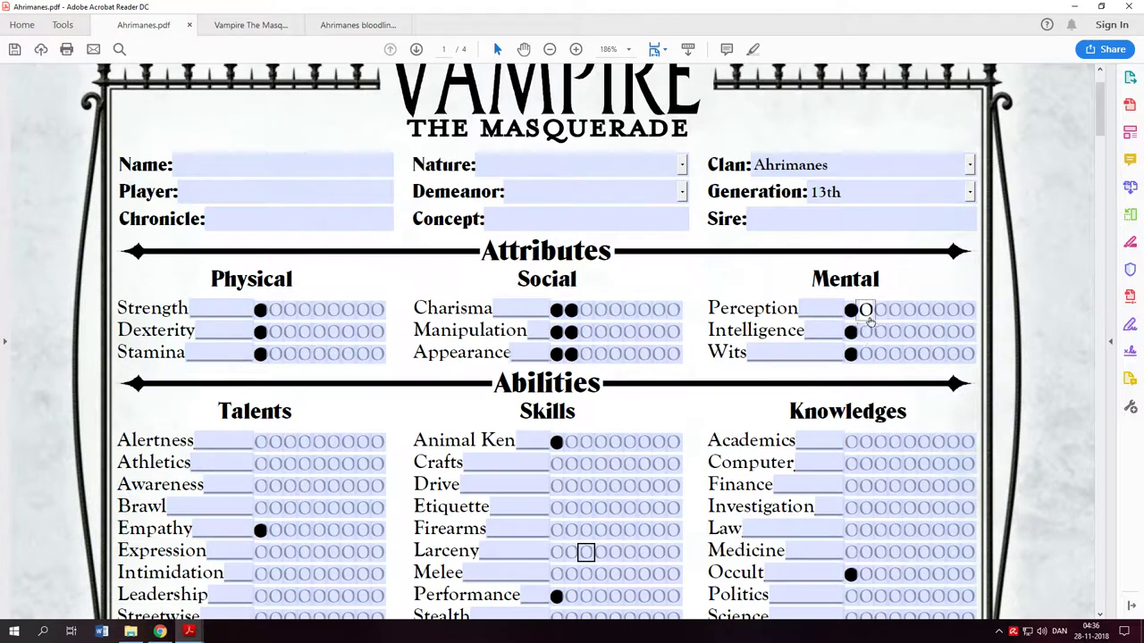
Step: Try a Mental spread with three dots in Perception and two in Wits, and clear the added dots
{"action": "left_click", "coordinate": [866, 310]}
{"action": "left_click", "coordinate": [881, 310]}
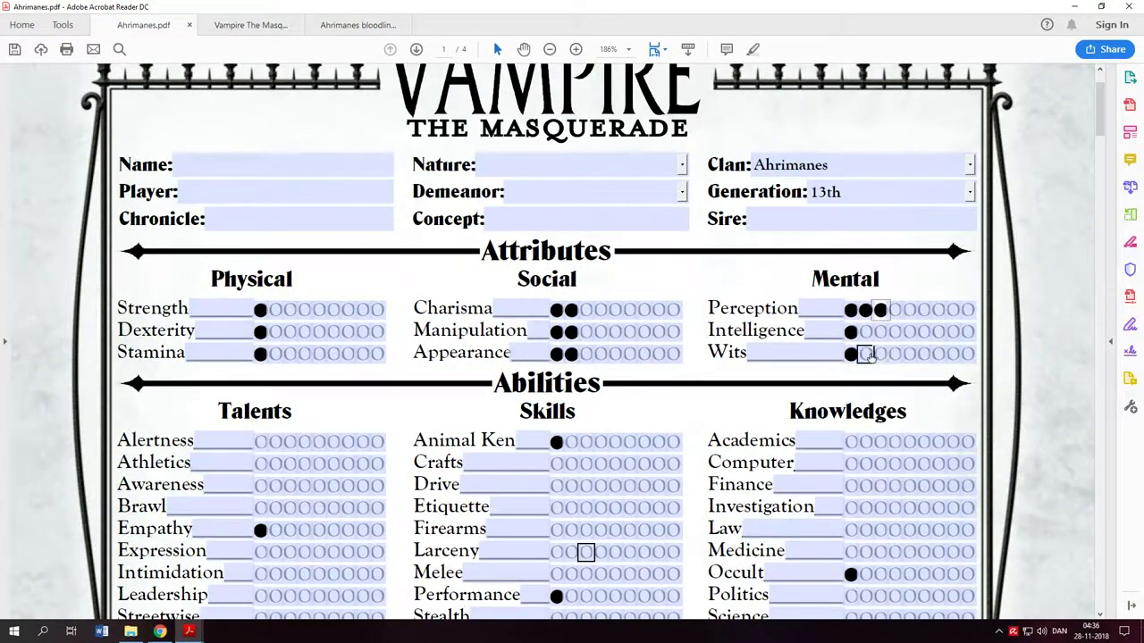
{"action": "left_click", "coordinate": [866, 353]}
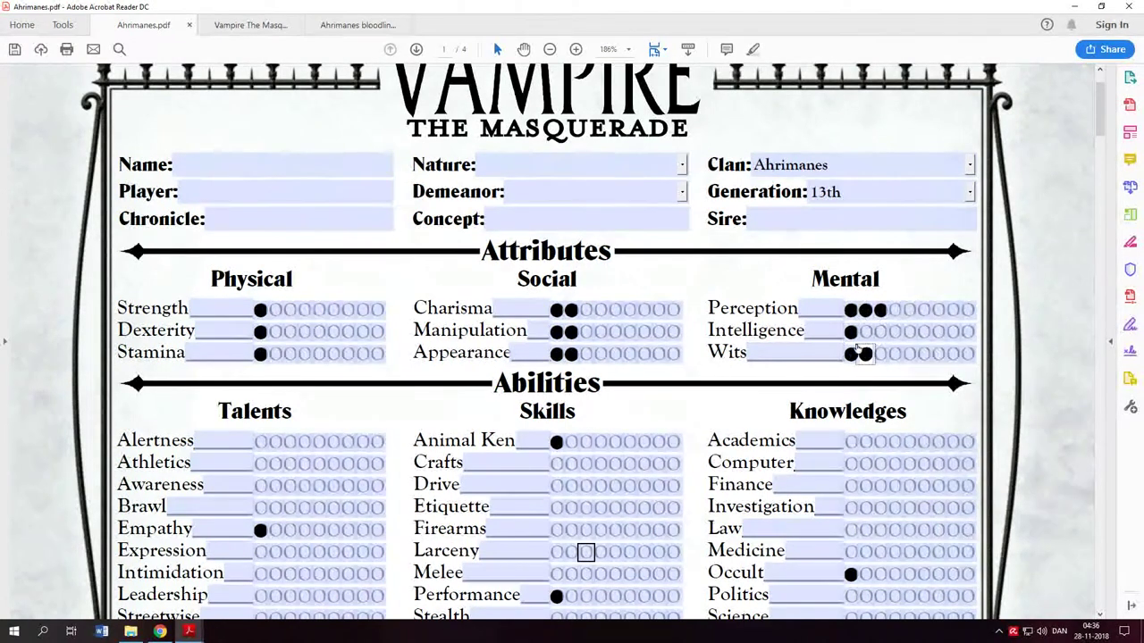
{"action": "left_click", "coordinate": [866, 354]}
{"action": "left_click", "coordinate": [865, 309]}
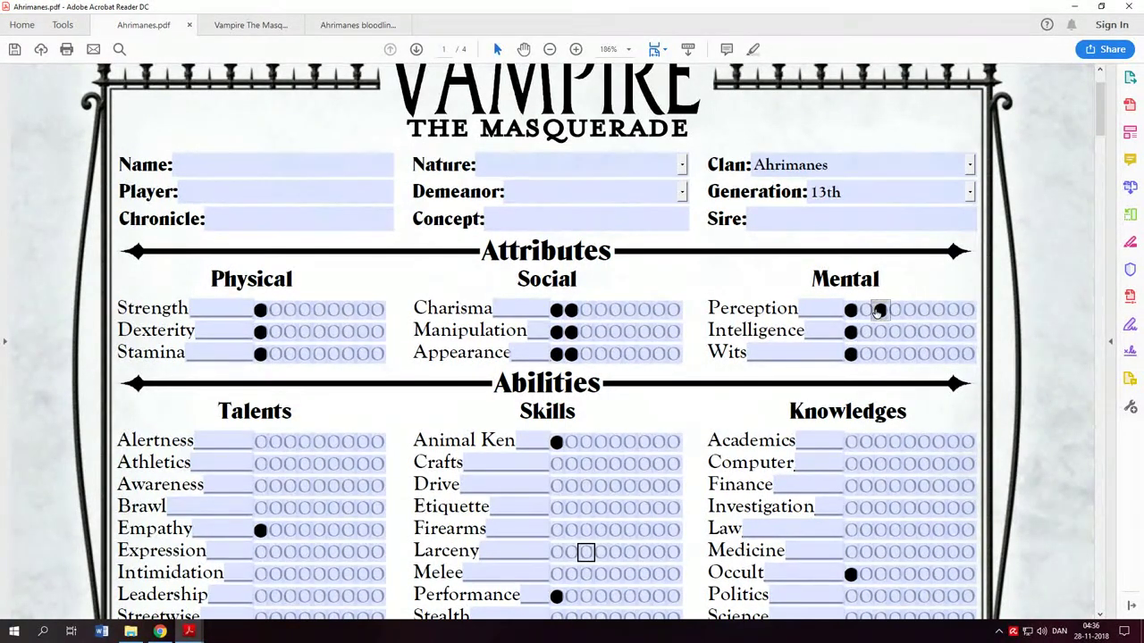
{"action": "left_click", "coordinate": [880, 309]}
Step: Give Perception, Intelligence and Wits two dots each
{"action": "left_click", "coordinate": [866, 311]}
{"action": "left_click", "coordinate": [866, 332]}
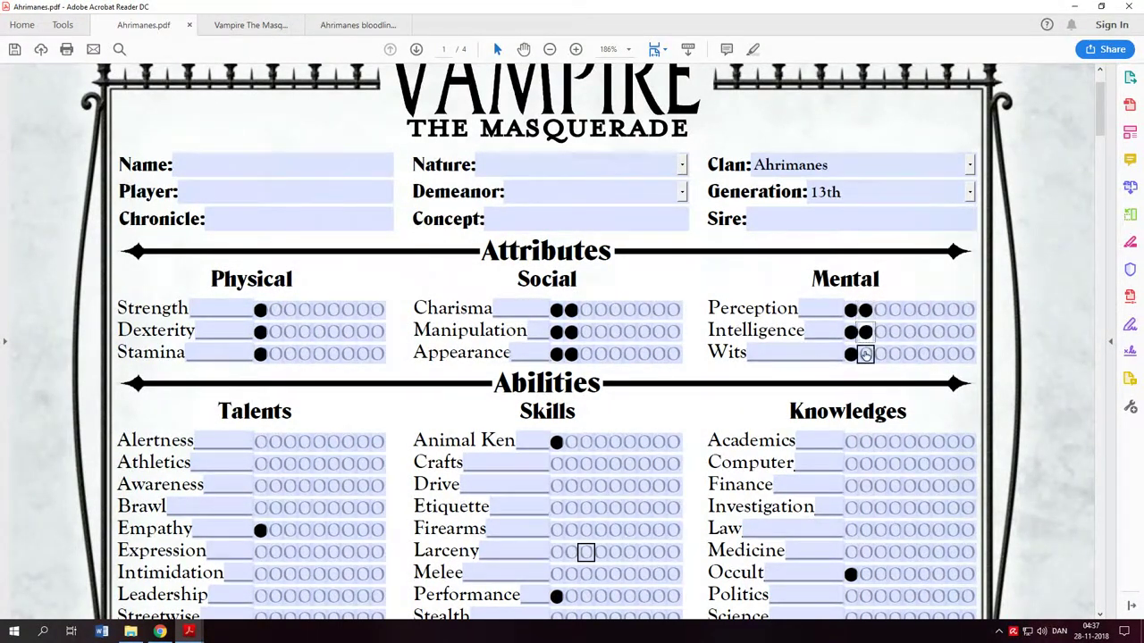
{"action": "left_click", "coordinate": [865, 354]}
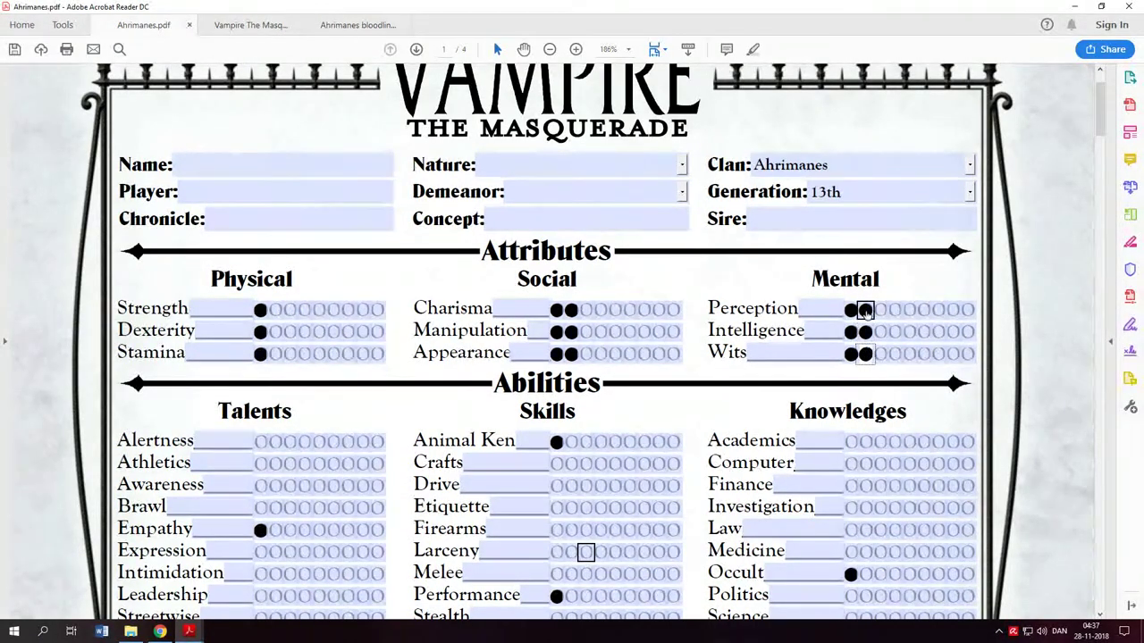
Step: Shift the added Mental dots into Perception, giving it four dots and Intelligence and Wits one each
{"action": "left_click", "coordinate": [865, 353]}
{"action": "left_click", "coordinate": [865, 331]}
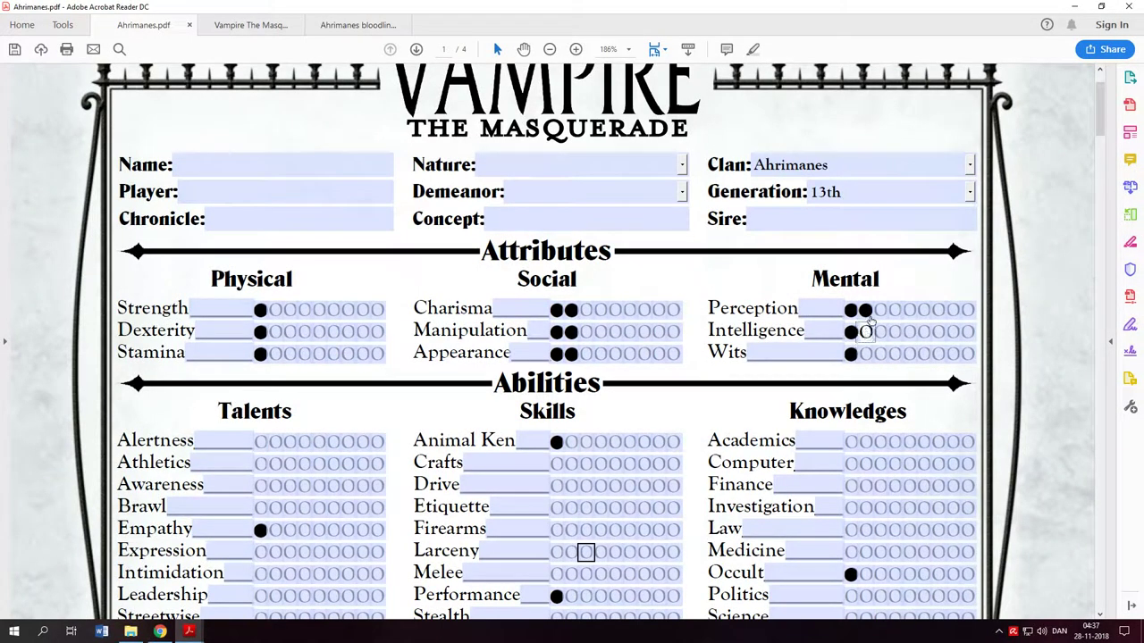
{"action": "left_click", "coordinate": [880, 309]}
{"action": "left_click", "coordinate": [895, 309]}
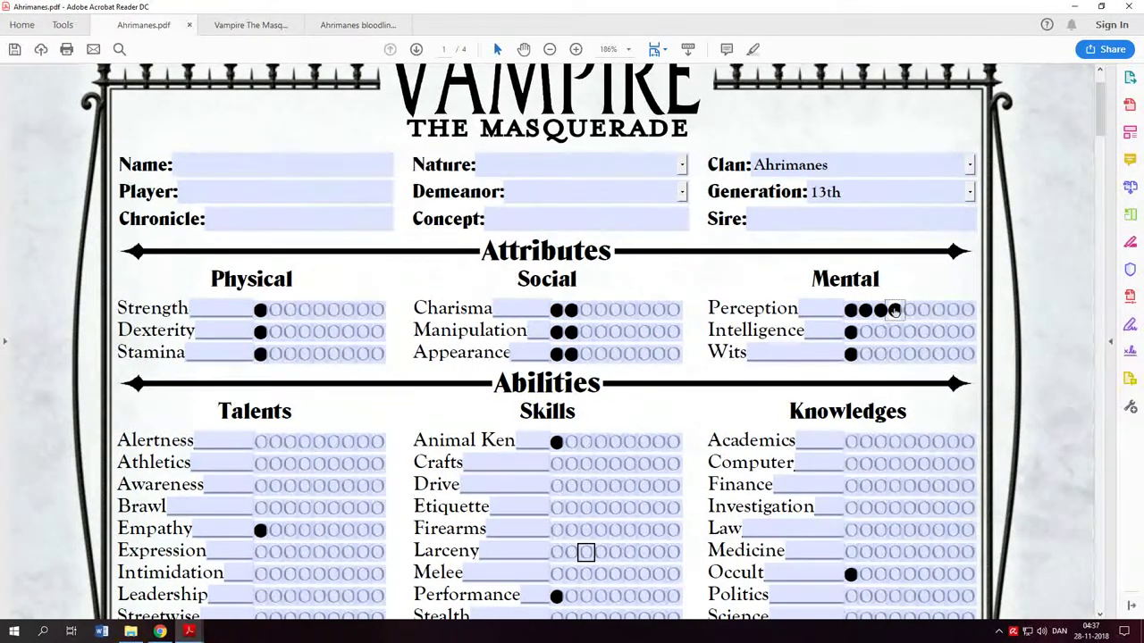
Step: Redistribute the Mental dots evenly so Perception, Intelligence and Wits have two each
{"action": "left_click", "coordinate": [895, 309]}
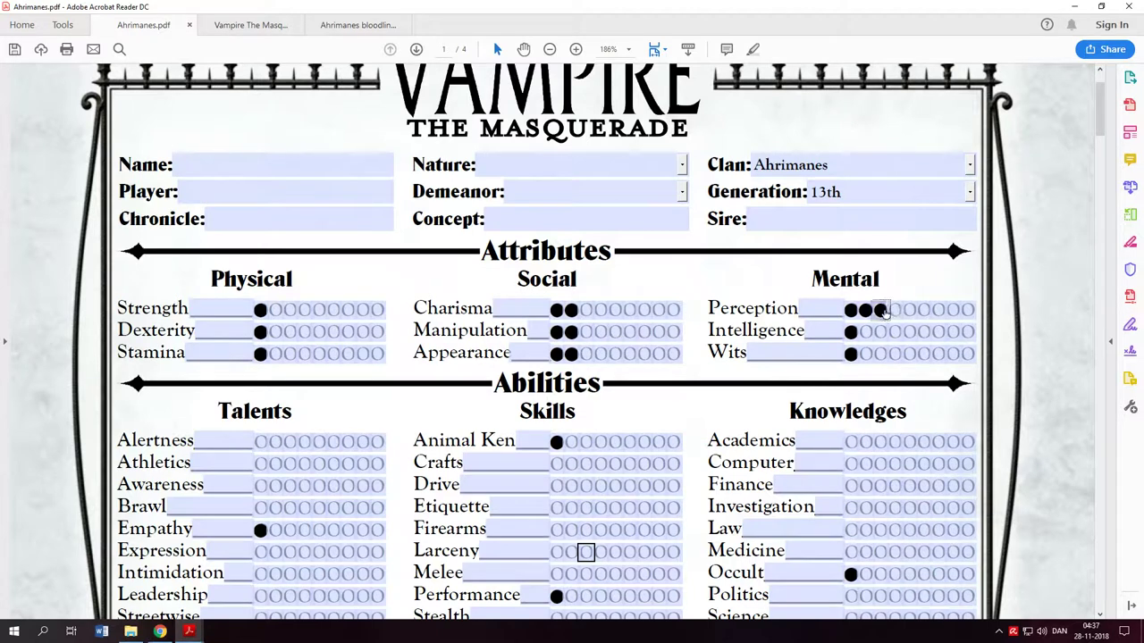
{"action": "left_click", "coordinate": [880, 309]}
{"action": "left_click", "coordinate": [865, 331]}
{"action": "left_click", "coordinate": [865, 354]}
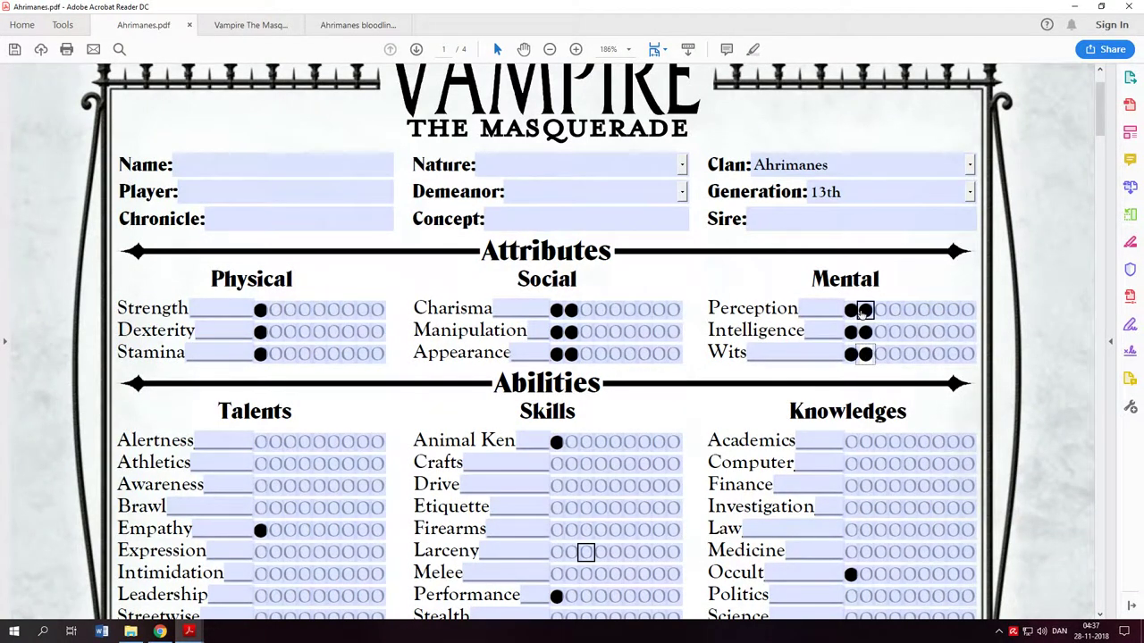
Step: Try putting all added Mental dots into Perception for four dots, and reset all three Mental attributes to one dot
{"action": "left_click", "coordinate": [866, 354]}
{"action": "left_click", "coordinate": [865, 332]}
{"action": "left_click", "coordinate": [880, 310]}
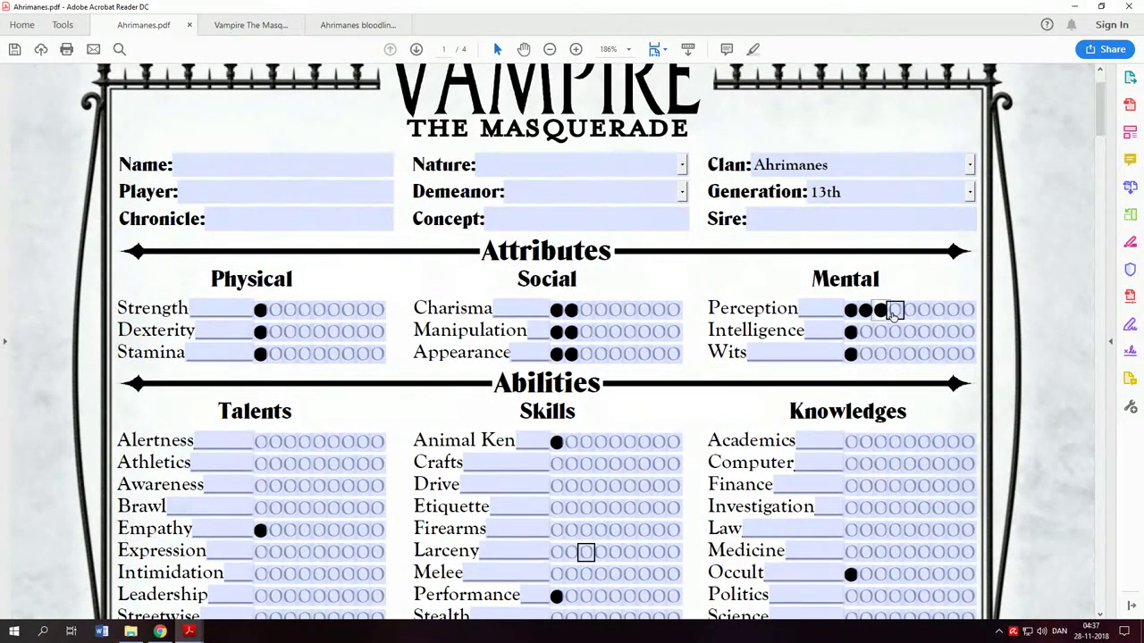
{"action": "left_click", "coordinate": [894, 310]}
{"action": "left_click", "coordinate": [895, 310]}
{"action": "left_click", "coordinate": [880, 310]}
{"action": "left_click", "coordinate": [865, 310]}
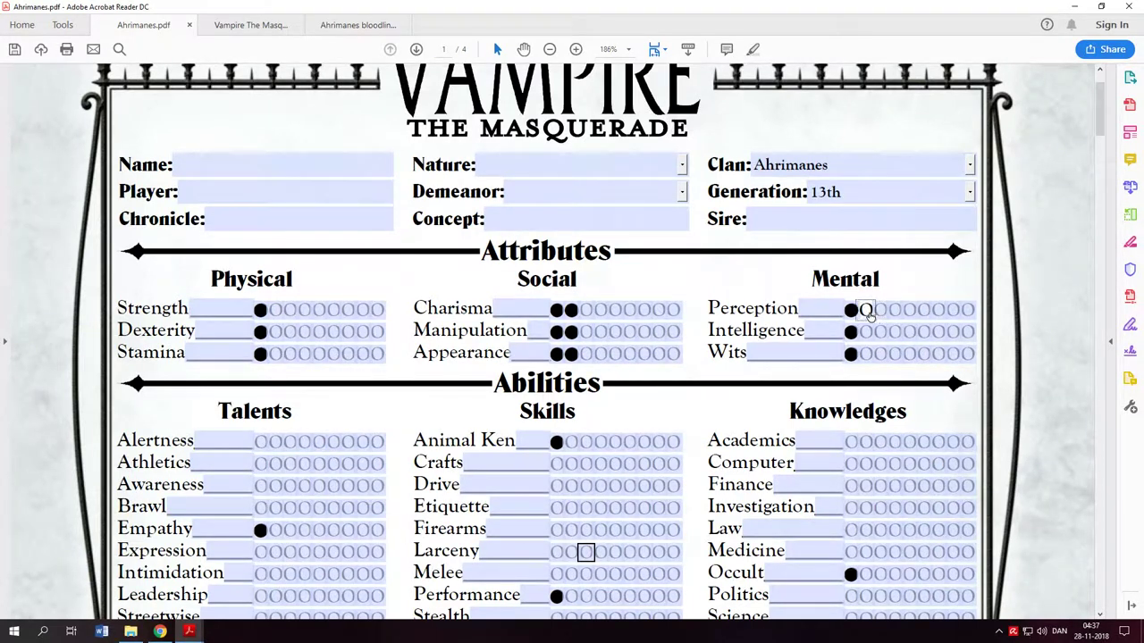
Step: Set the Social attributes to four dots in Charisma, five in Manipulation and one in Appearance
{"action": "left_click", "coordinate": [586, 332]}
{"action": "left_click", "coordinate": [599, 332]}
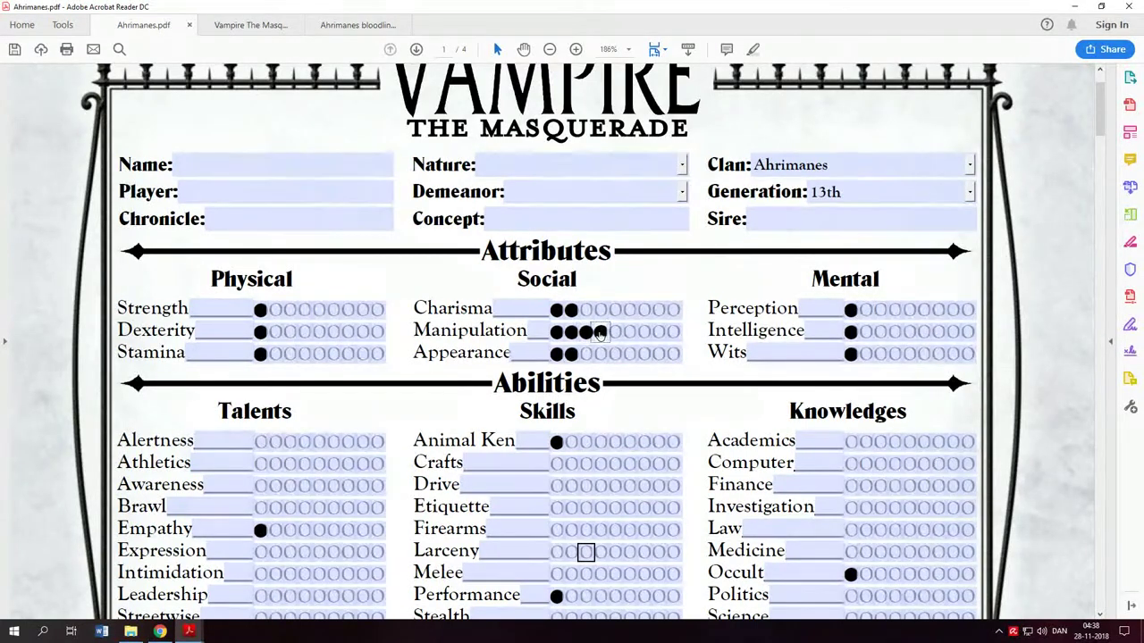
{"action": "left_click", "coordinate": [613, 332]}
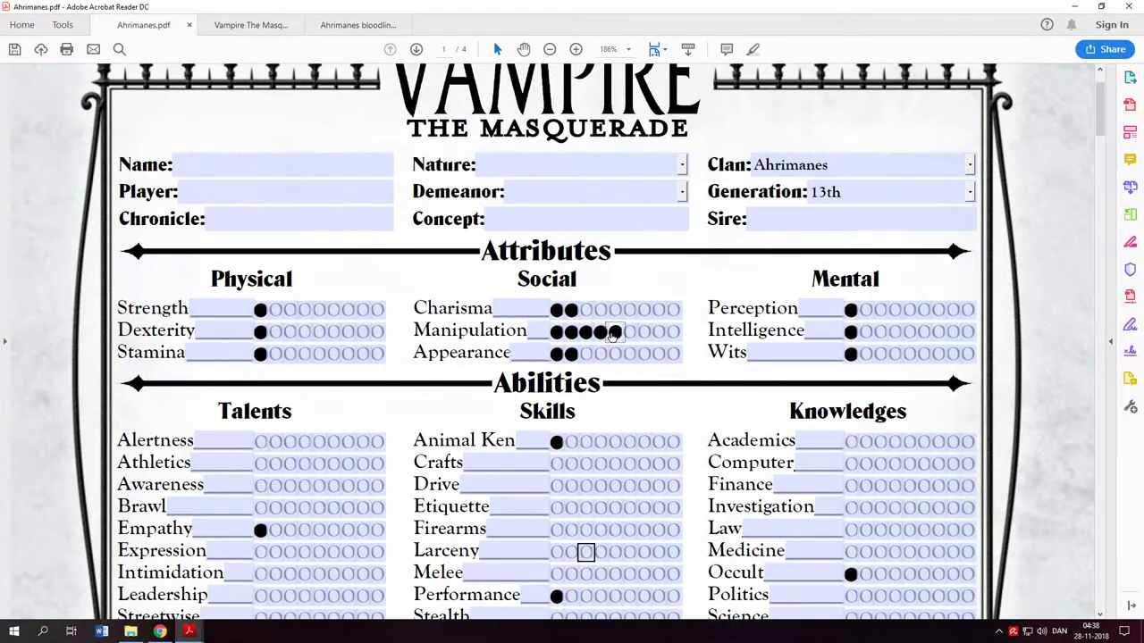
{"action": "left_click", "coordinate": [570, 354]}
{"action": "left_click", "coordinate": [585, 309]}
{"action": "left_click", "coordinate": [600, 309]}
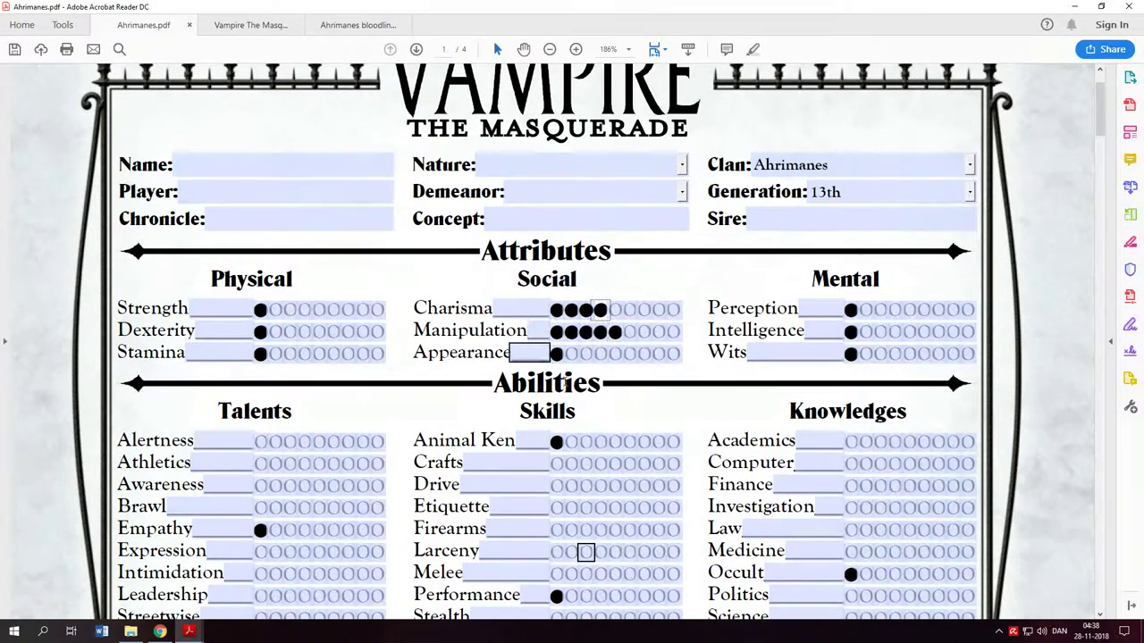
Step: Raise the Physical attributes to five dots in Dexterity and two in Stamina
{"action": "left_click", "coordinate": [274, 332]}
{"action": "left_click", "coordinate": [290, 331]}
{"action": "left_click", "coordinate": [304, 332]}
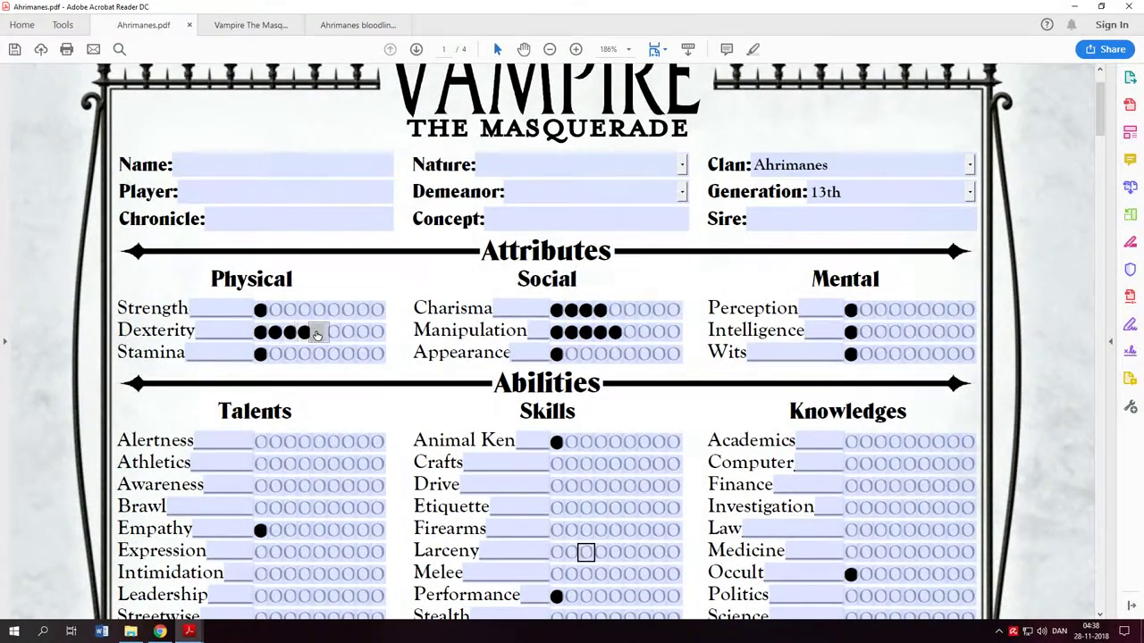
{"action": "left_click", "coordinate": [318, 331]}
{"action": "left_click", "coordinate": [274, 354]}
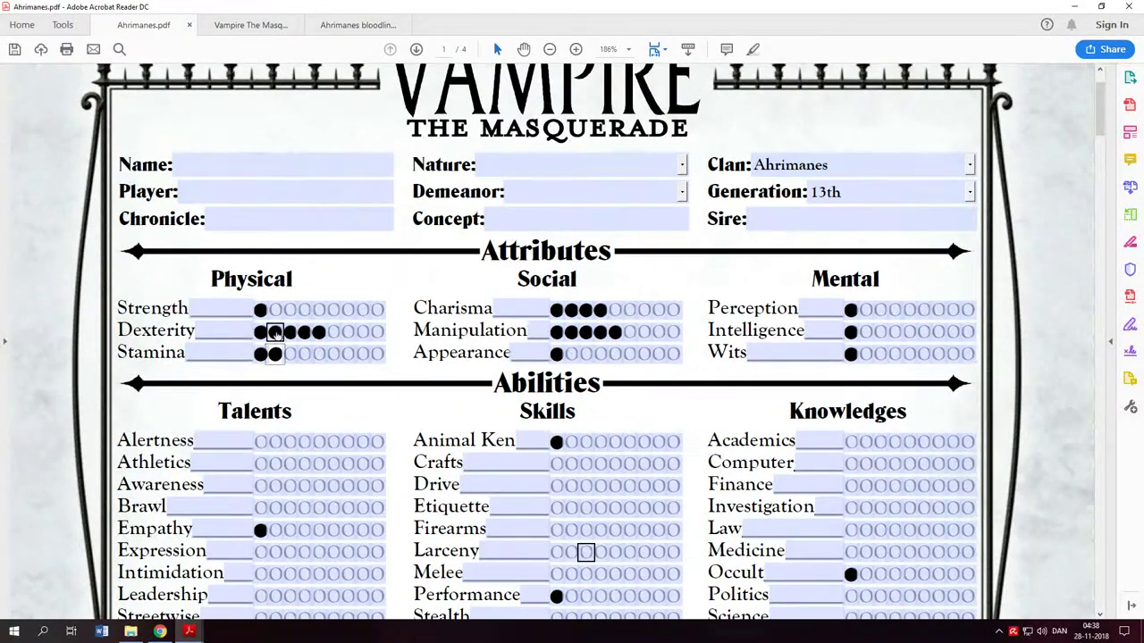
Step: Raise the Mental attribute Intelligence to four dots
{"action": "left_click", "coordinate": [866, 333]}
{"action": "left_click", "coordinate": [881, 332]}
{"action": "left_click", "coordinate": [895, 332]}
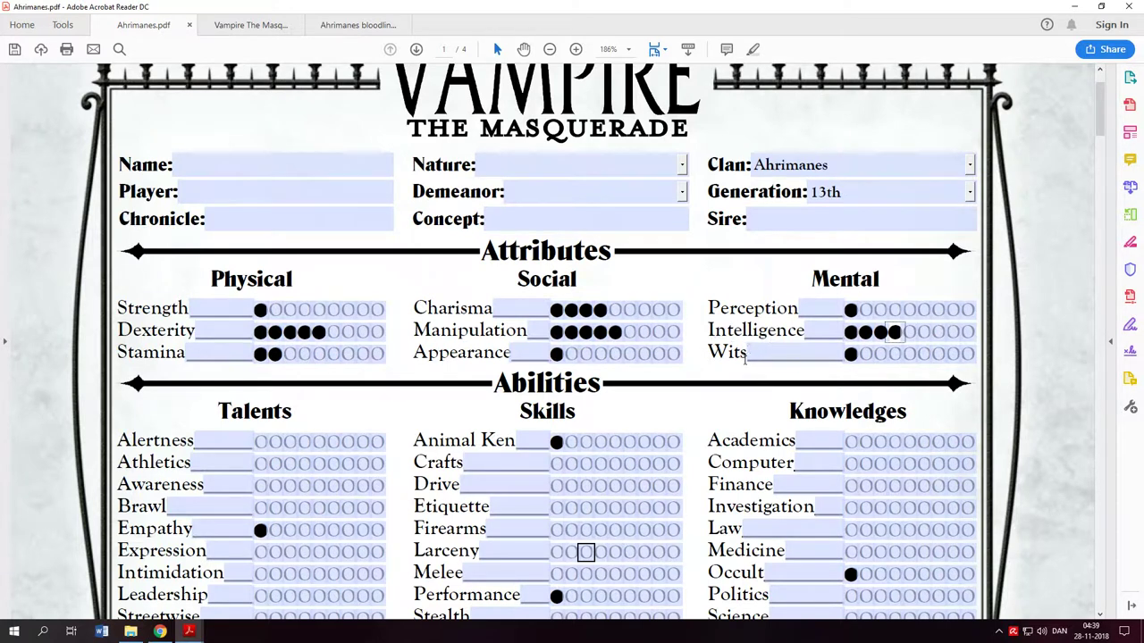
Step: Flag Empathy, Animal Ken, Performance, Survival and Occult by filling the last dot in each of their rows
{"action": "scroll", "coordinate": [735, 349], "scroll_direction": "down", "scroll_amount": 3}
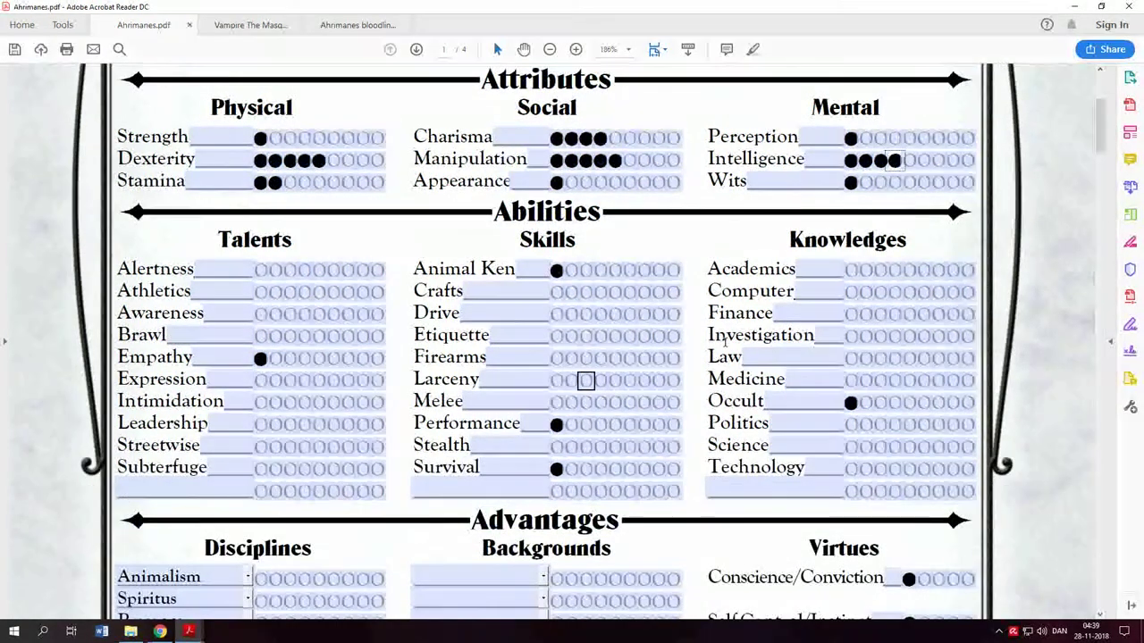
{"action": "scroll", "coordinate": [724, 342], "scroll_direction": "up", "scroll_amount": 1}
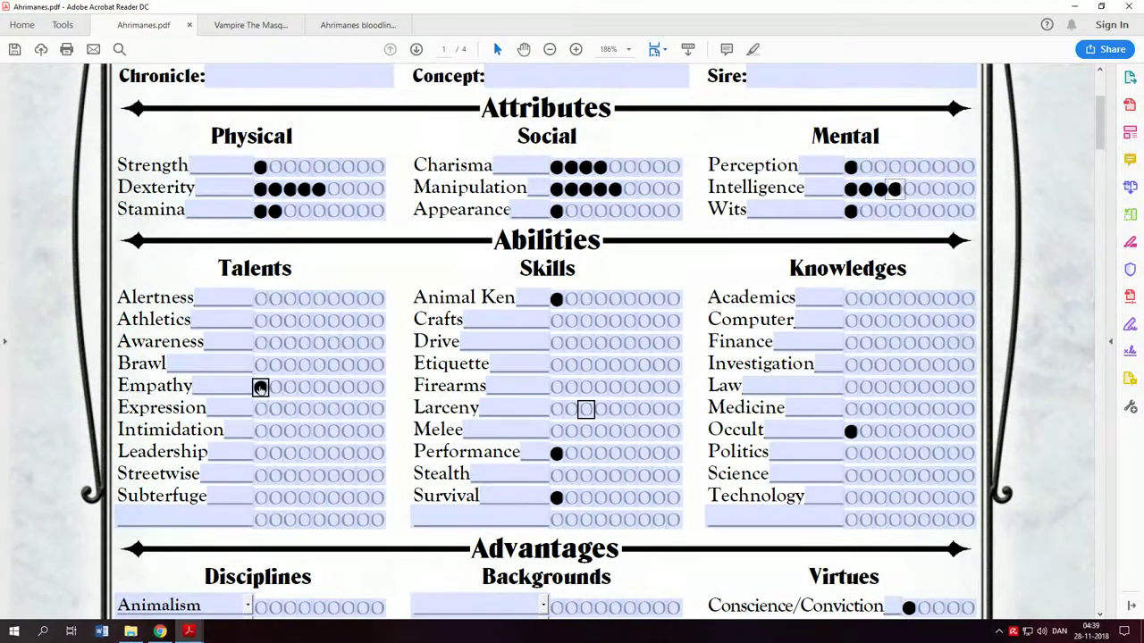
{"action": "left_click", "coordinate": [376, 388]}
{"action": "left_click", "coordinate": [673, 299]}
{"action": "left_click", "coordinate": [673, 454]}
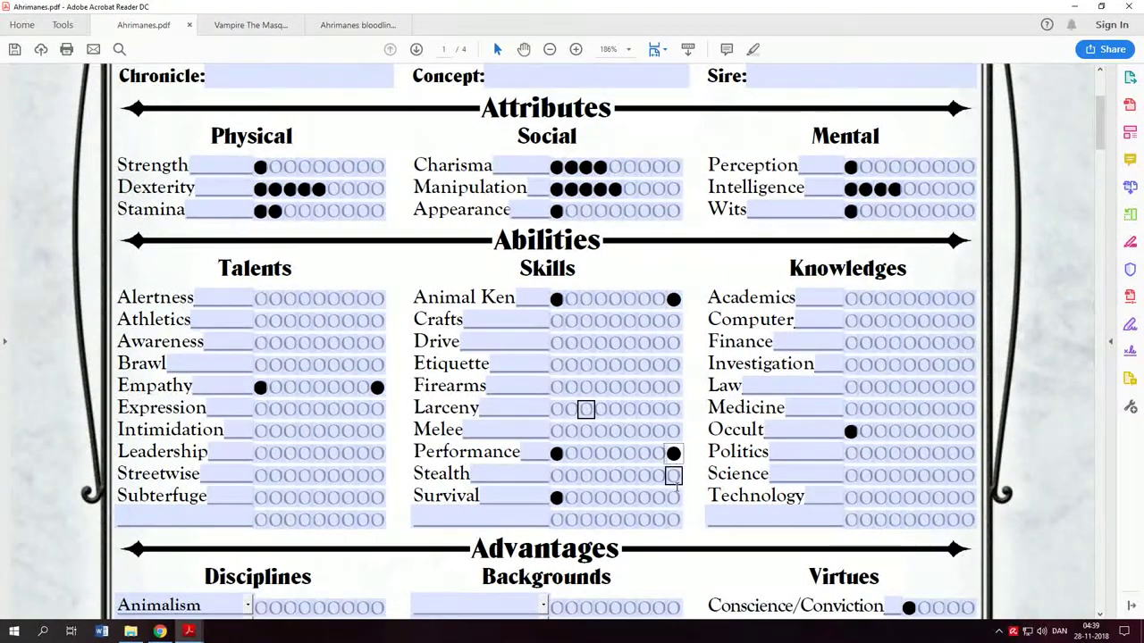
{"action": "left_click", "coordinate": [673, 498]}
{"action": "left_click", "coordinate": [968, 432]}
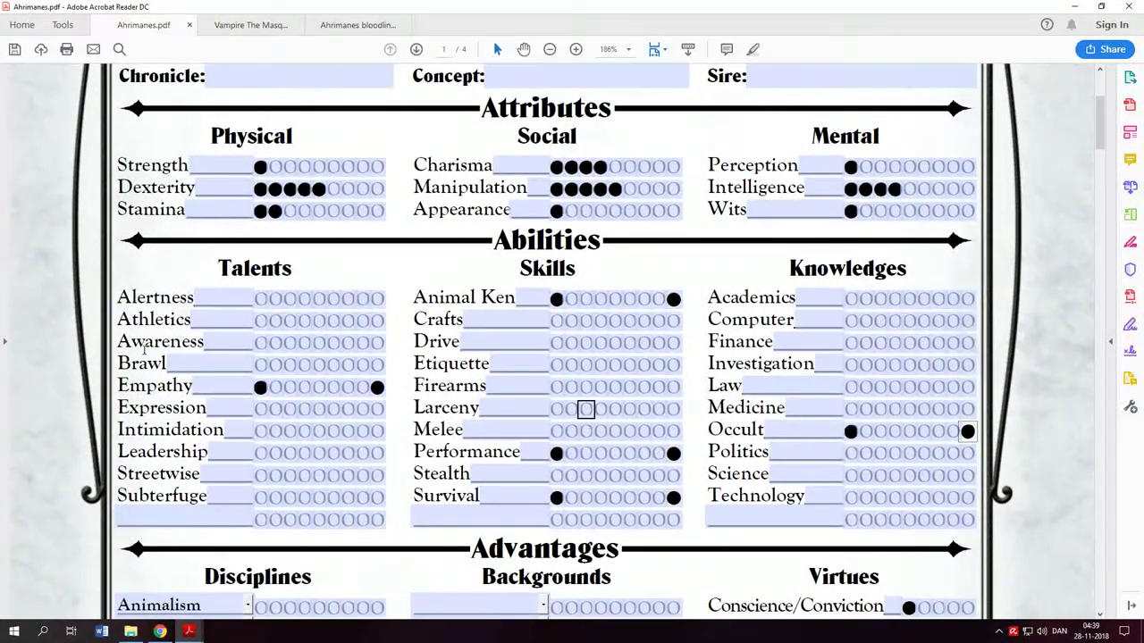
Step: Try one dot each in Alertness, Athletics, Awareness and Brawl, and clear the four dots again
{"action": "left_click", "coordinate": [260, 298]}
{"action": "left_click", "coordinate": [260, 321]}
{"action": "left_click", "coordinate": [260, 343]}
{"action": "left_click", "coordinate": [260, 365]}
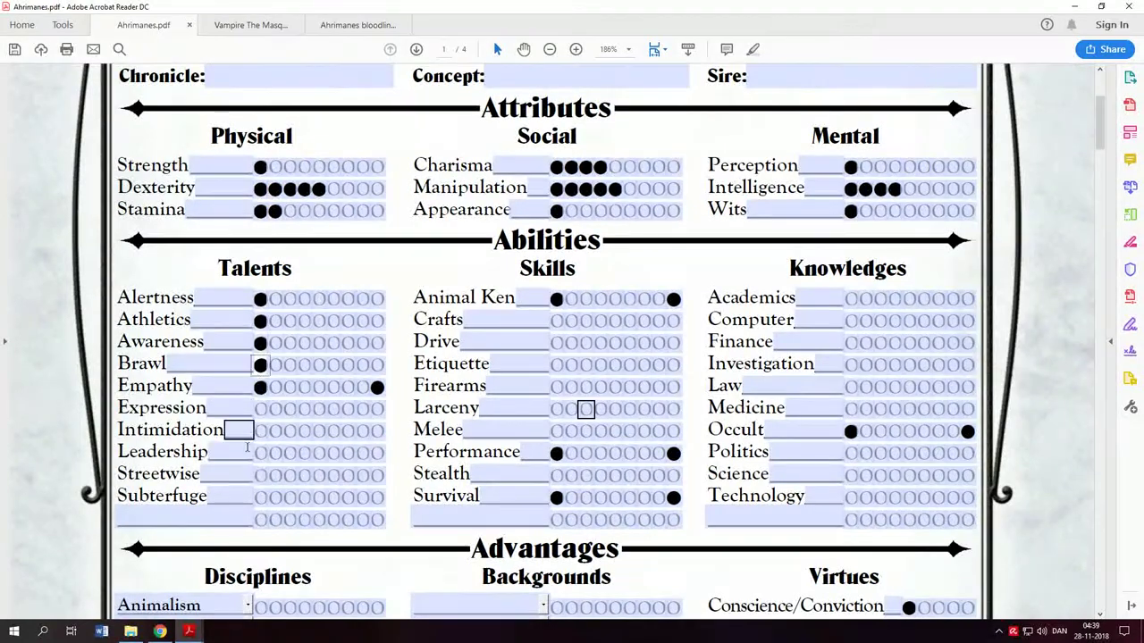
{"action": "left_click", "coordinate": [260, 365]}
{"action": "left_click", "coordinate": [260, 344]}
{"action": "left_click", "coordinate": [260, 321]}
{"action": "left_click", "coordinate": [260, 300]}
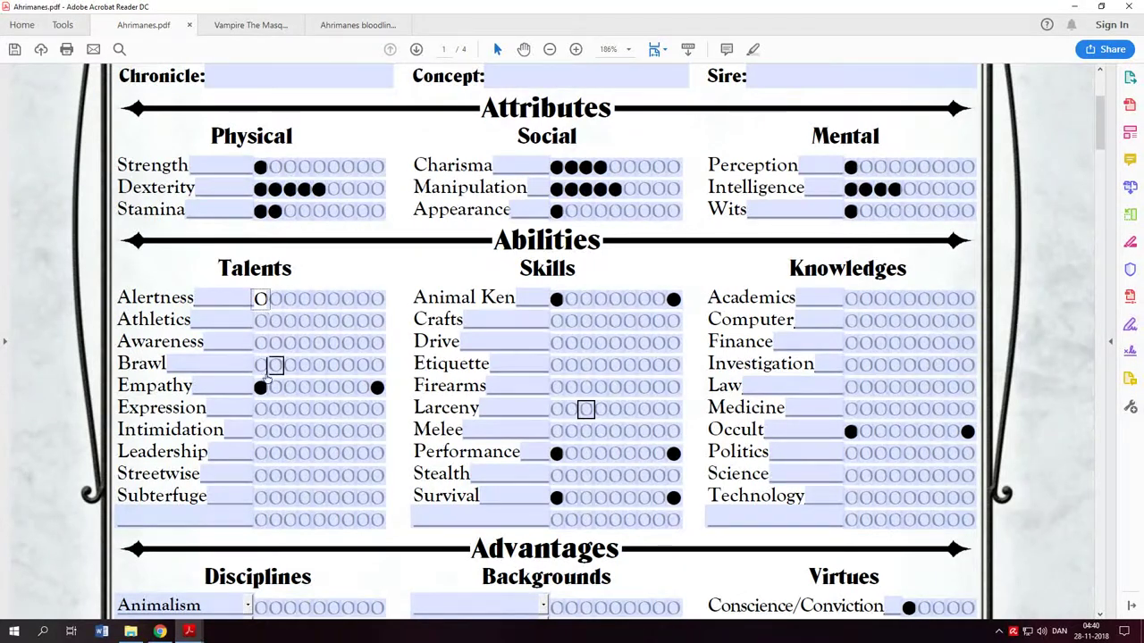
Step: Try a Talents spread of two dots in Alertness, two in Athletics and one in Awareness, and clear it
{"action": "left_click", "coordinate": [260, 299]}
{"action": "left_click", "coordinate": [260, 320]}
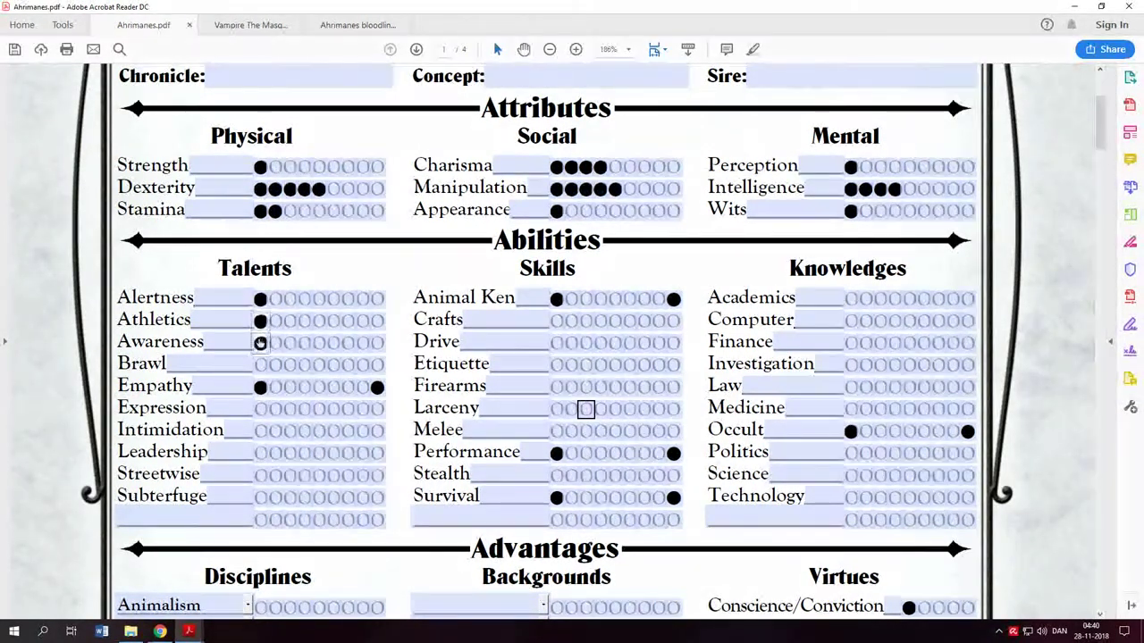
{"action": "left_click", "coordinate": [260, 343]}
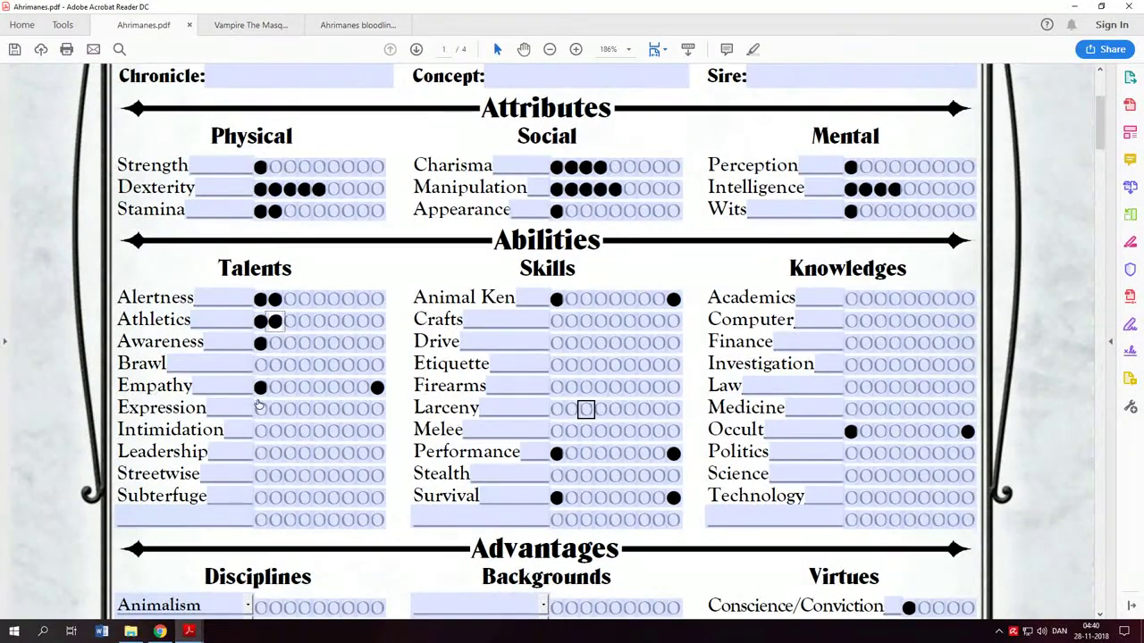
{"action": "left_click", "coordinate": [260, 320]}
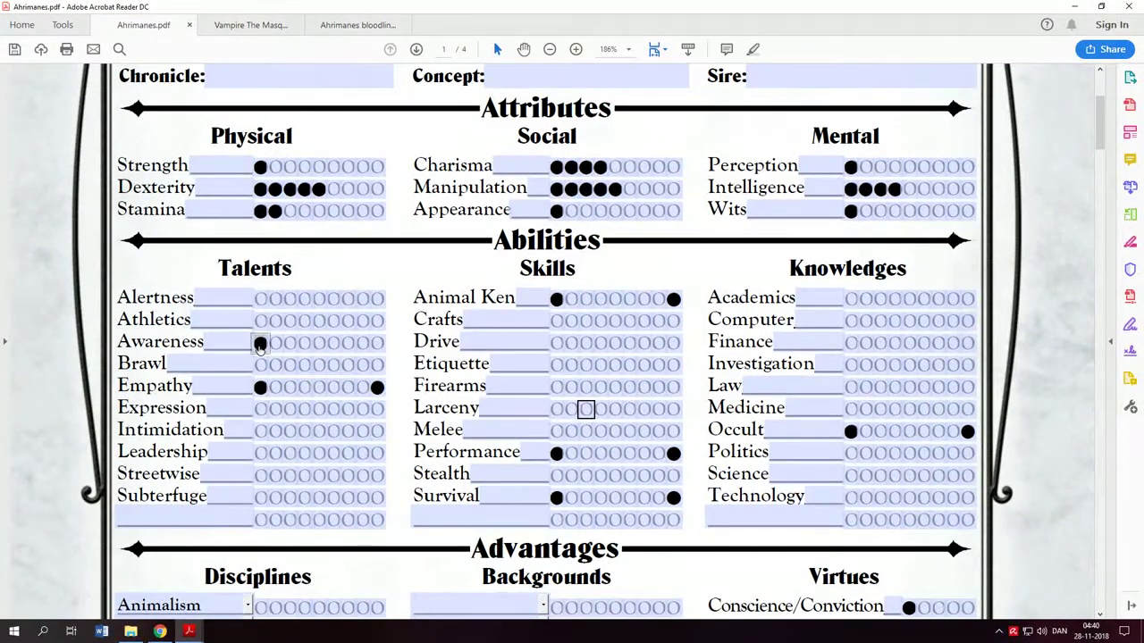
{"action": "left_click", "coordinate": [260, 343]}
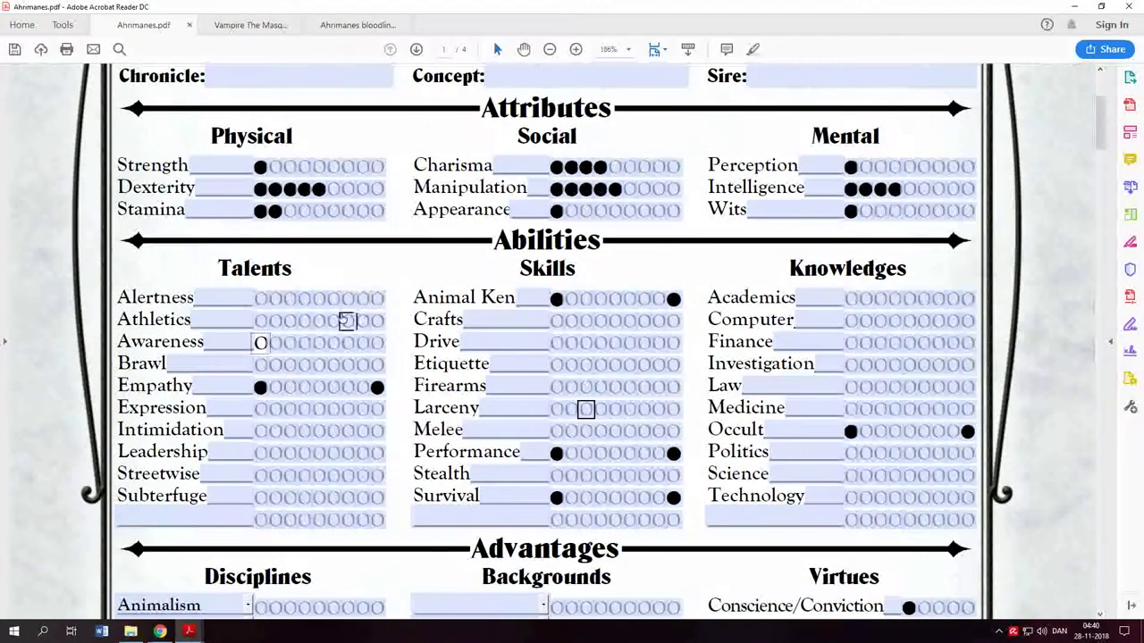
Step: Fill three dots for the Alertness talent
{"action": "left_click", "coordinate": [260, 299]}
{"action": "left_click", "coordinate": [274, 298]}
{"action": "left_click", "coordinate": [289, 298]}
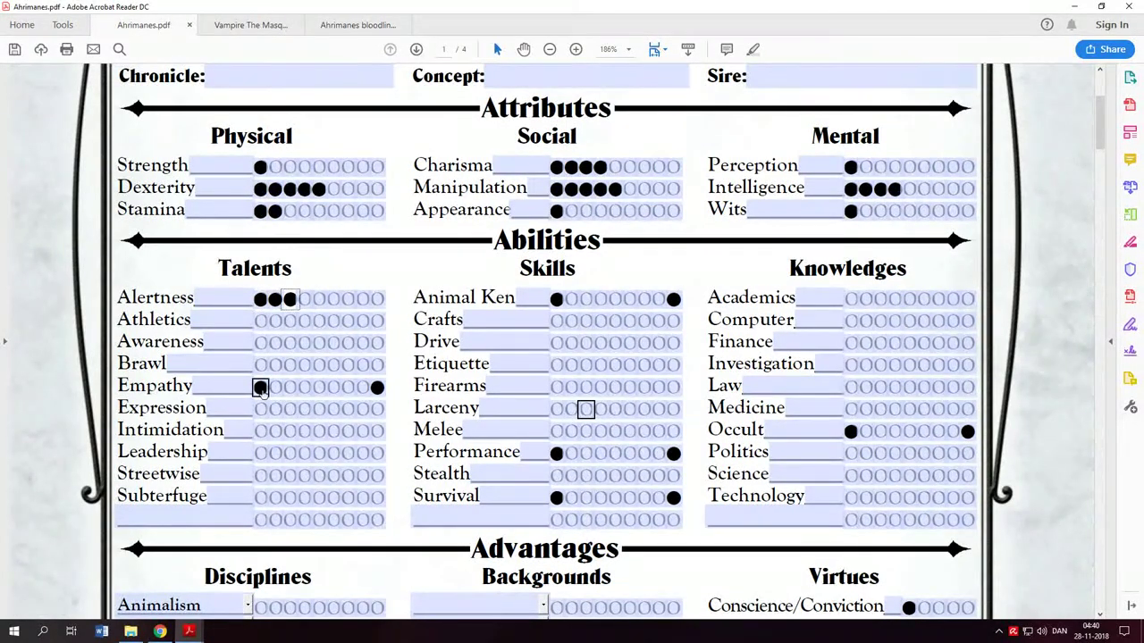
Step: Try three dots in the Brawl talent and clear them again
{"action": "left_click", "coordinate": [260, 365]}
{"action": "left_click", "coordinate": [274, 365]}
{"action": "left_click", "coordinate": [289, 365]}
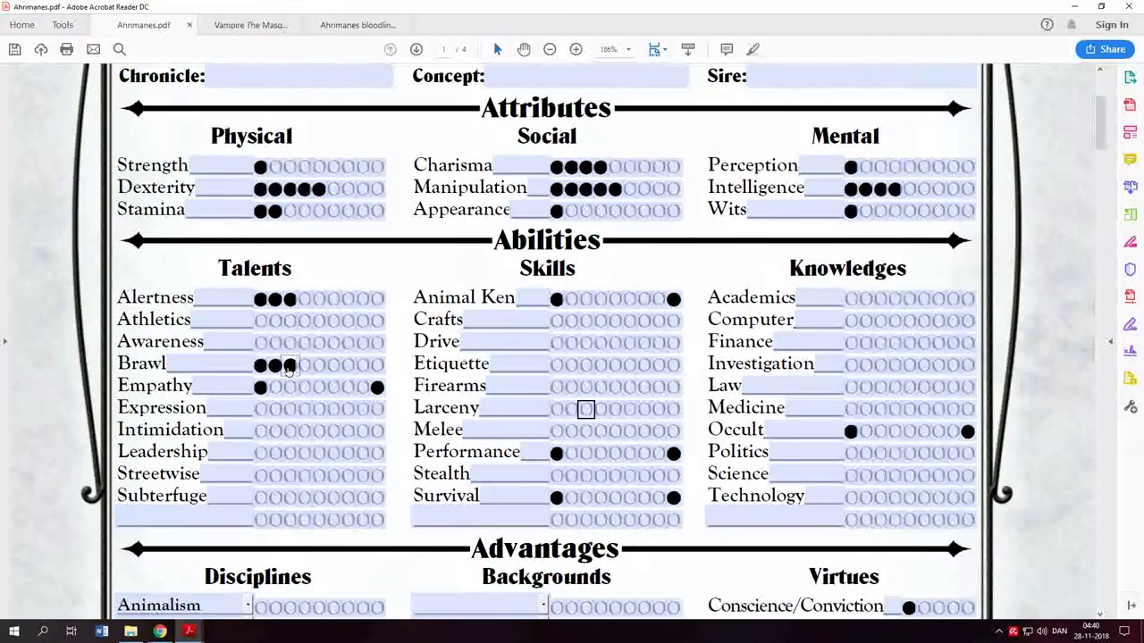
{"action": "left_click", "coordinate": [275, 364]}
{"action": "left_click", "coordinate": [260, 364]}
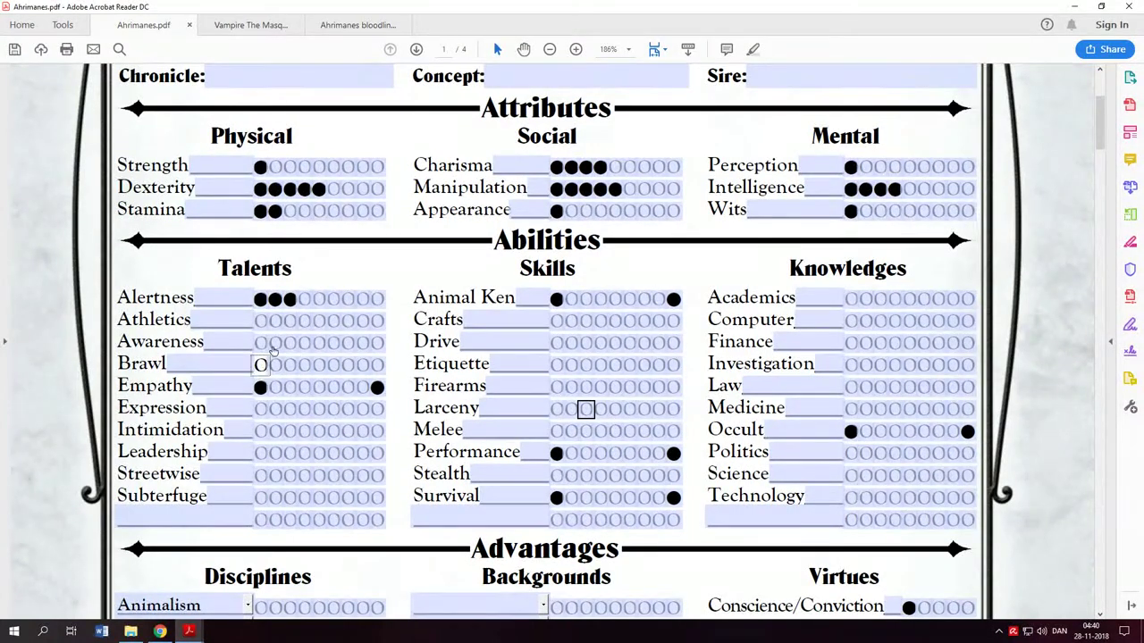
Step: Reduce the Alertness talent to one dot
{"action": "left_click", "coordinate": [289, 298]}
{"action": "left_click", "coordinate": [274, 299]}
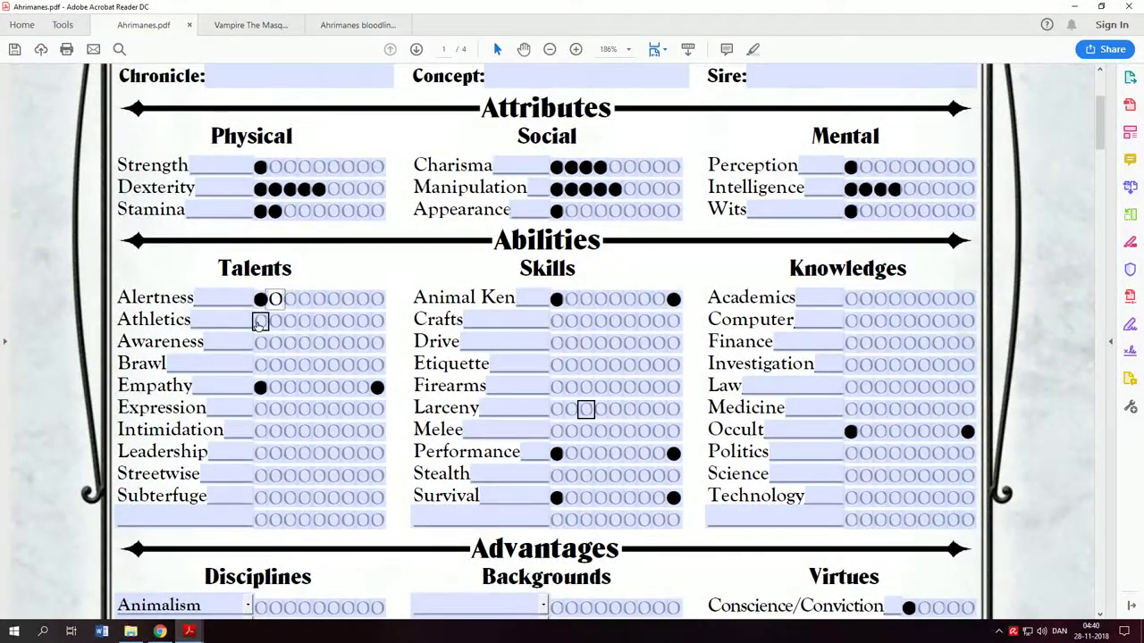
Step: Try one dot each in Academics, Computer and Finance, and clear the Finance and Computer dots again
{"action": "left_click", "coordinate": [850, 299]}
{"action": "left_click", "coordinate": [850, 320]}
{"action": "left_click", "coordinate": [850, 342]}
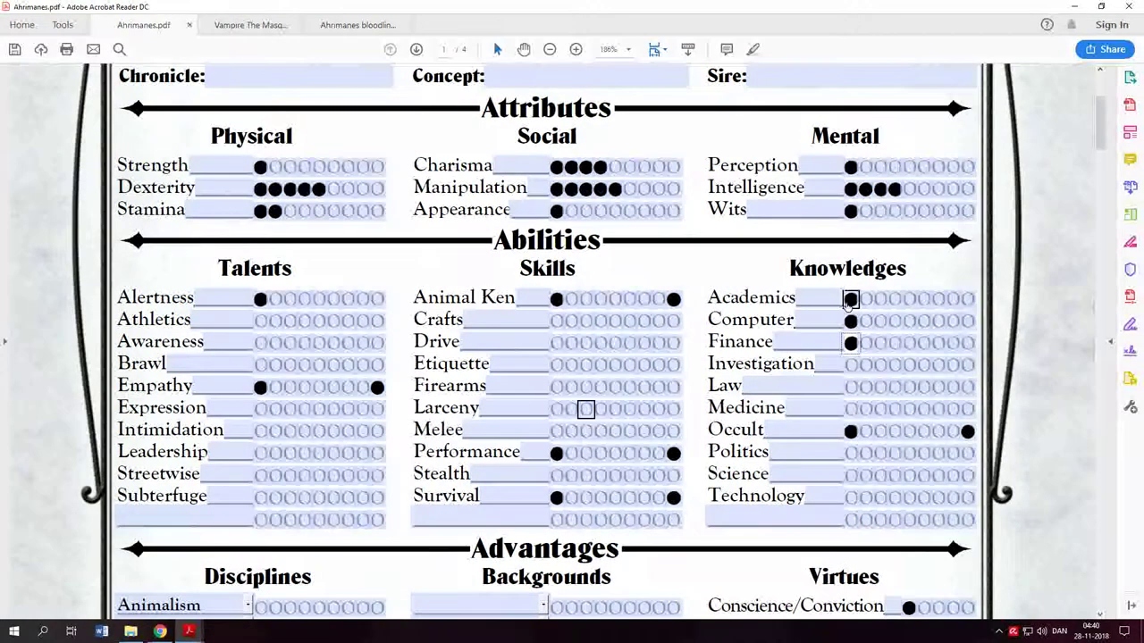
{"action": "left_click", "coordinate": [851, 344]}
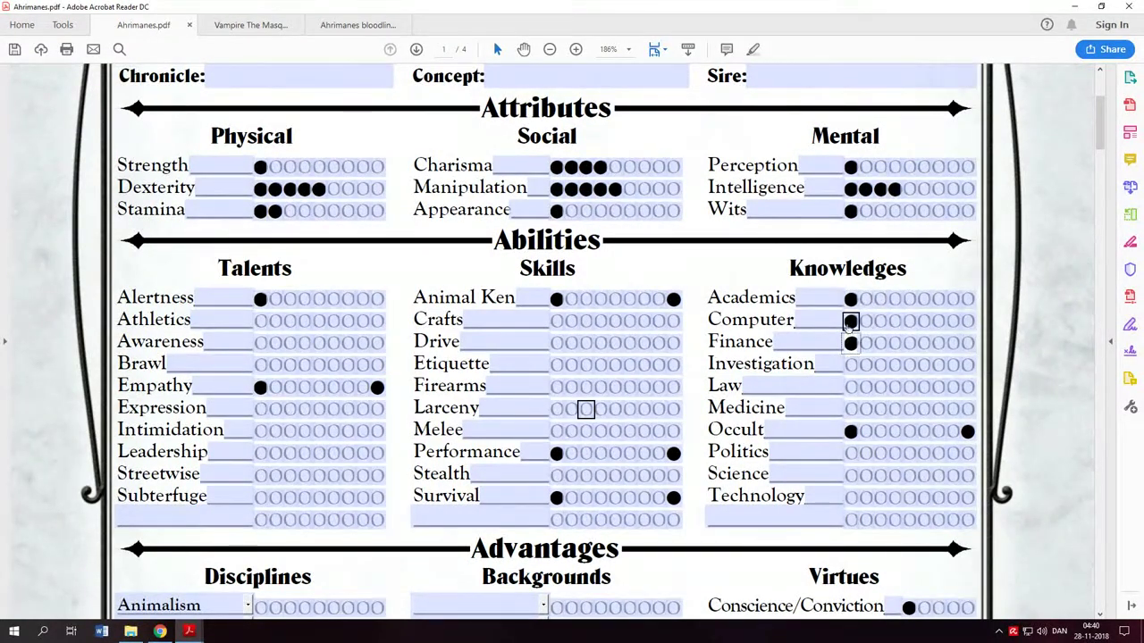
{"action": "left_click", "coordinate": [851, 343]}
{"action": "left_click", "coordinate": [851, 321]}
Step: Try a Knowledges spread of two dots in Academics and one in Computer, and clear both rows
{"action": "left_click", "coordinate": [865, 299]}
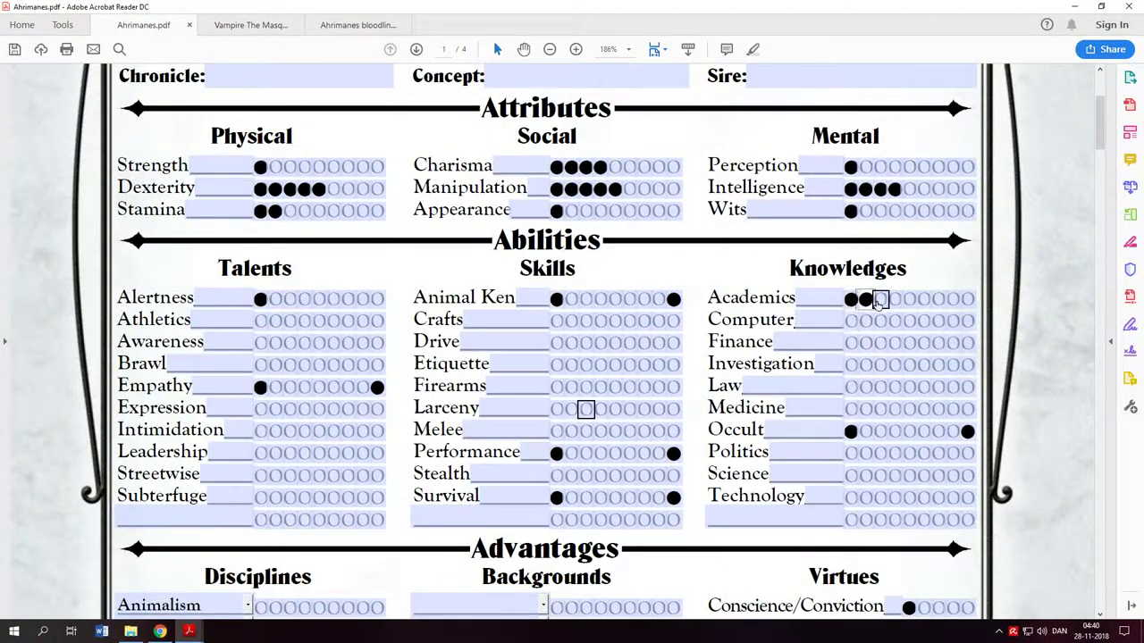
{"action": "left_click", "coordinate": [880, 300]}
{"action": "left_click", "coordinate": [850, 321]}
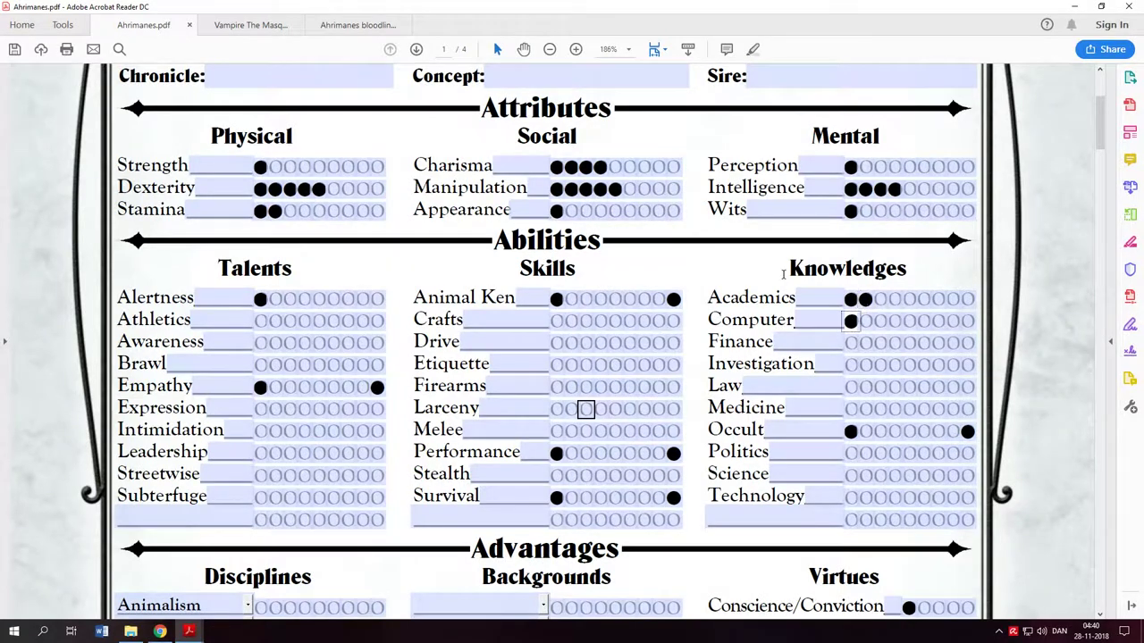
{"action": "left_click", "coordinate": [850, 299]}
{"action": "left_click", "coordinate": [850, 321]}
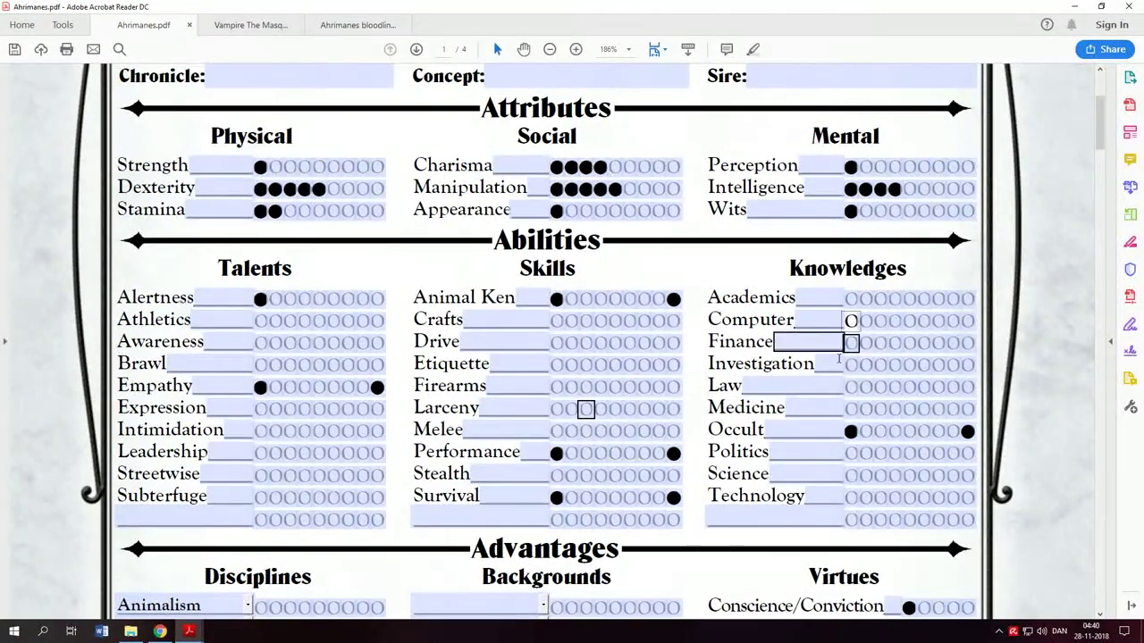
Step: Fill one dot for the Athletics talent and three dots for Brawl
{"action": "left_click", "coordinate": [260, 322]}
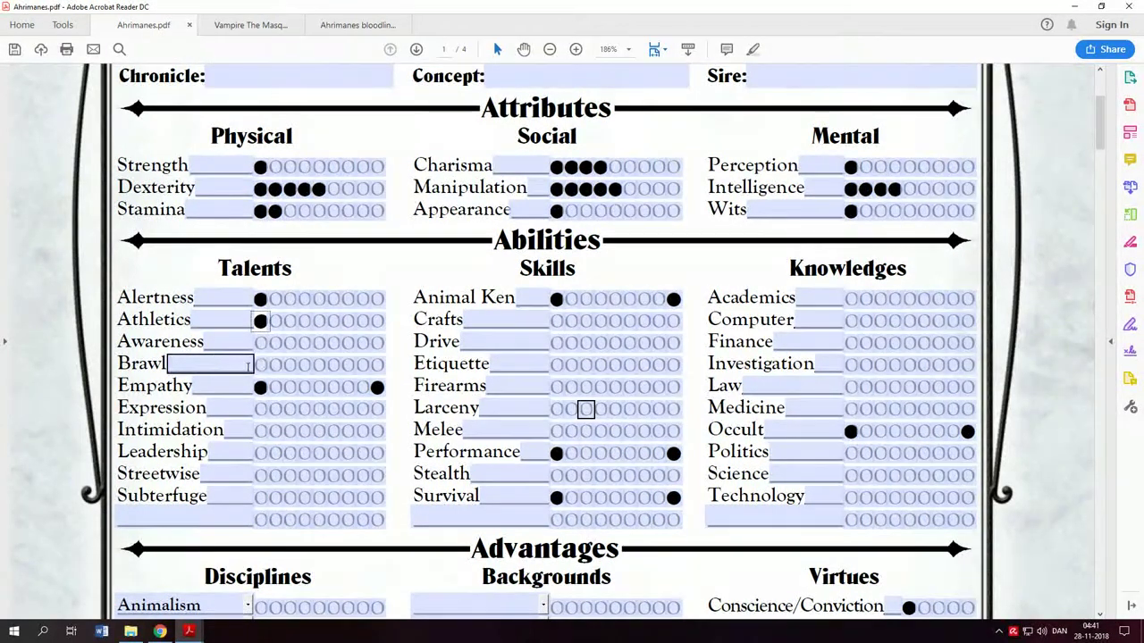
{"action": "left_click", "coordinate": [260, 365]}
{"action": "left_click", "coordinate": [274, 366]}
{"action": "left_click", "coordinate": [289, 365]}
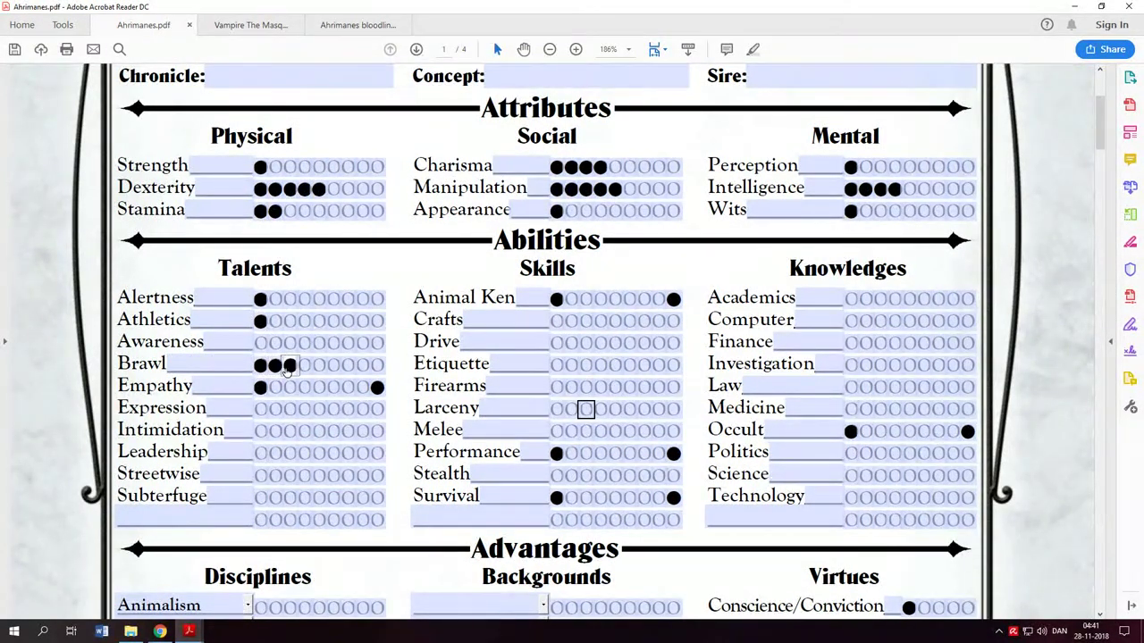
{"action": "left_click", "coordinate": [274, 366]}
{"action": "left_click", "coordinate": [276, 366]}
{"action": "left_click", "coordinate": [275, 366]}
Step: Fill one dot each for Streetwise, Subterfuge, Melee, Stealth, Academics and Investigation
{"action": "left_click", "coordinate": [261, 476]}
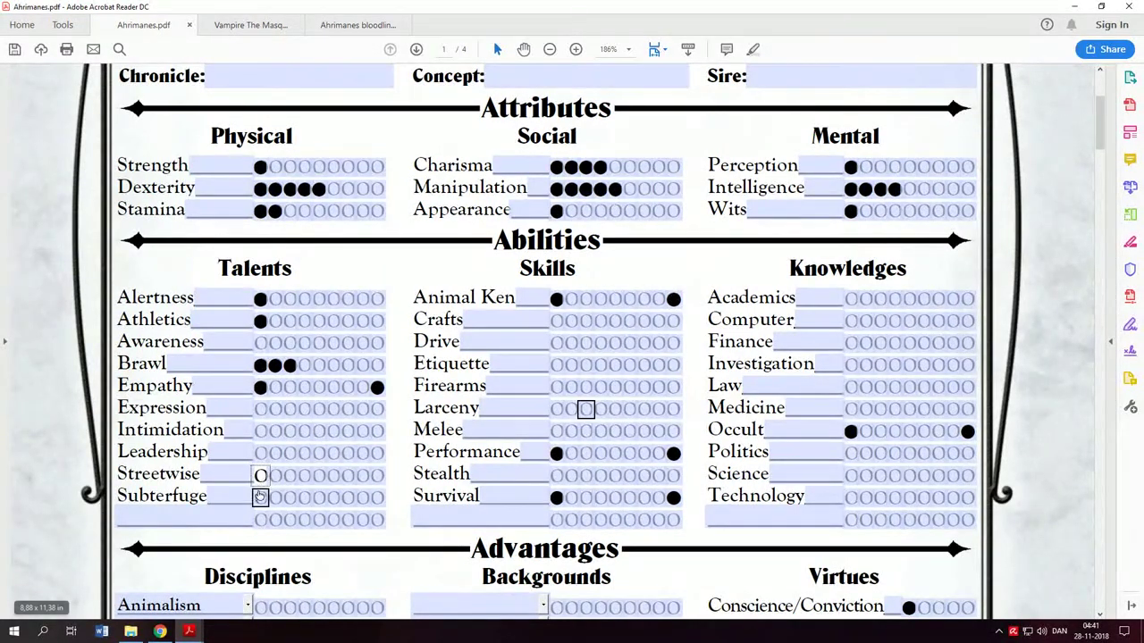
{"action": "left_click", "coordinate": [260, 498]}
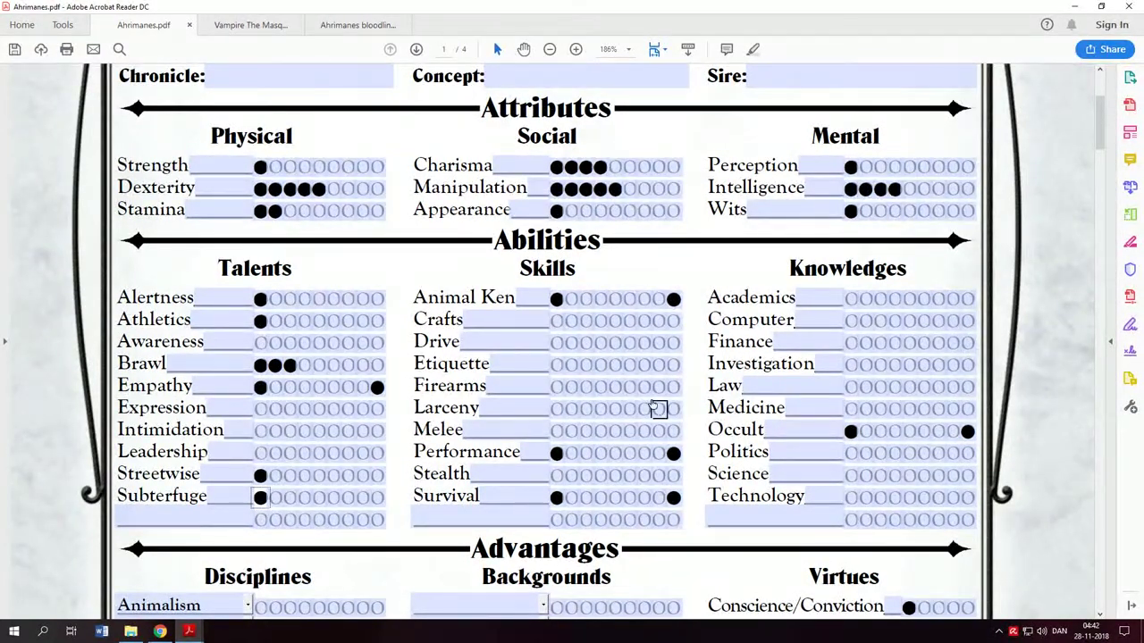
{"action": "left_click", "coordinate": [557, 432]}
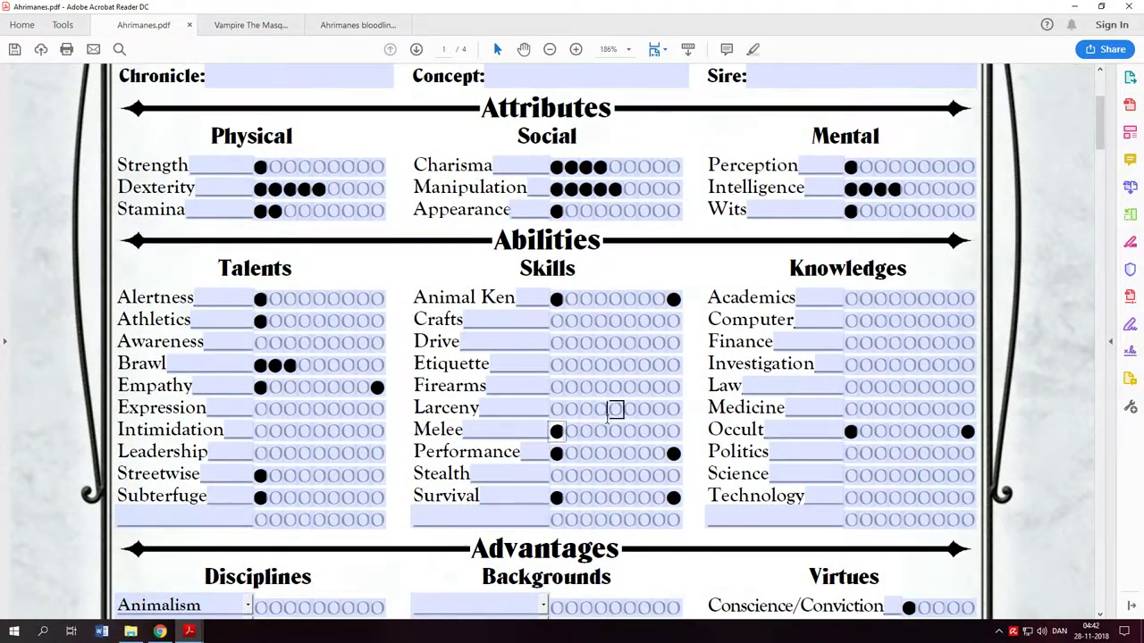
{"action": "left_click", "coordinate": [557, 475]}
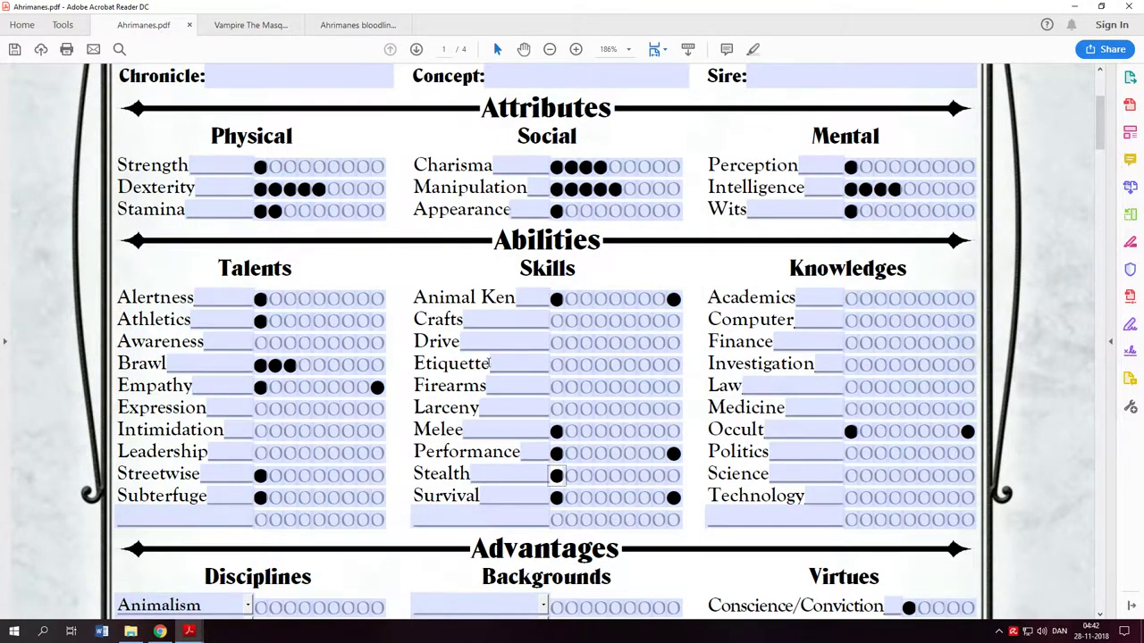
{"action": "left_click", "coordinate": [850, 298]}
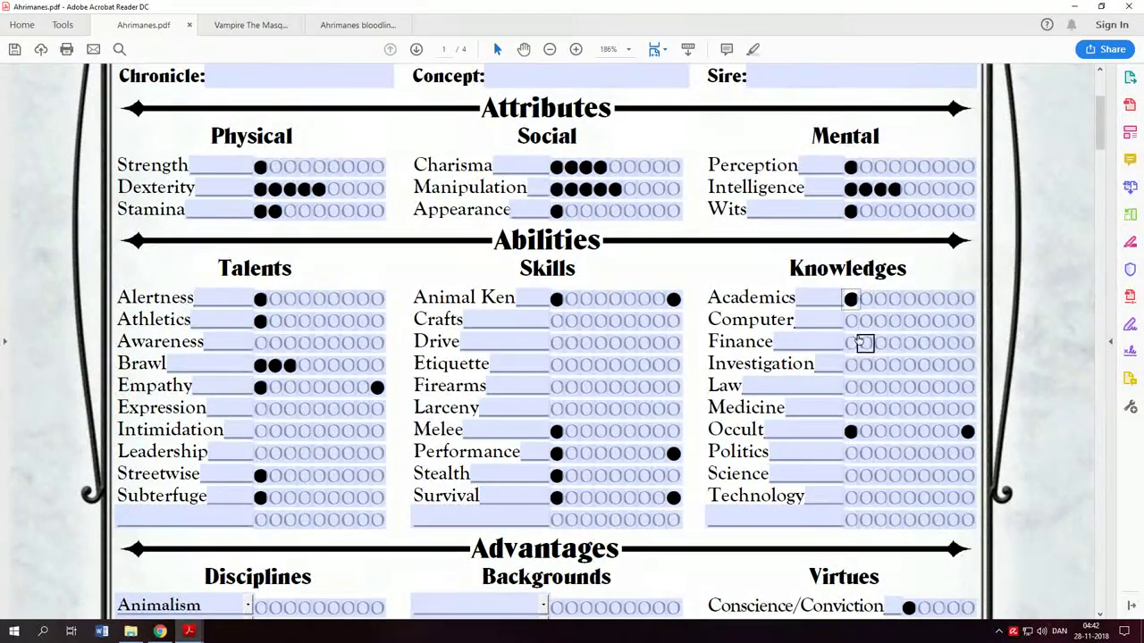
{"action": "left_click", "coordinate": [851, 365]}
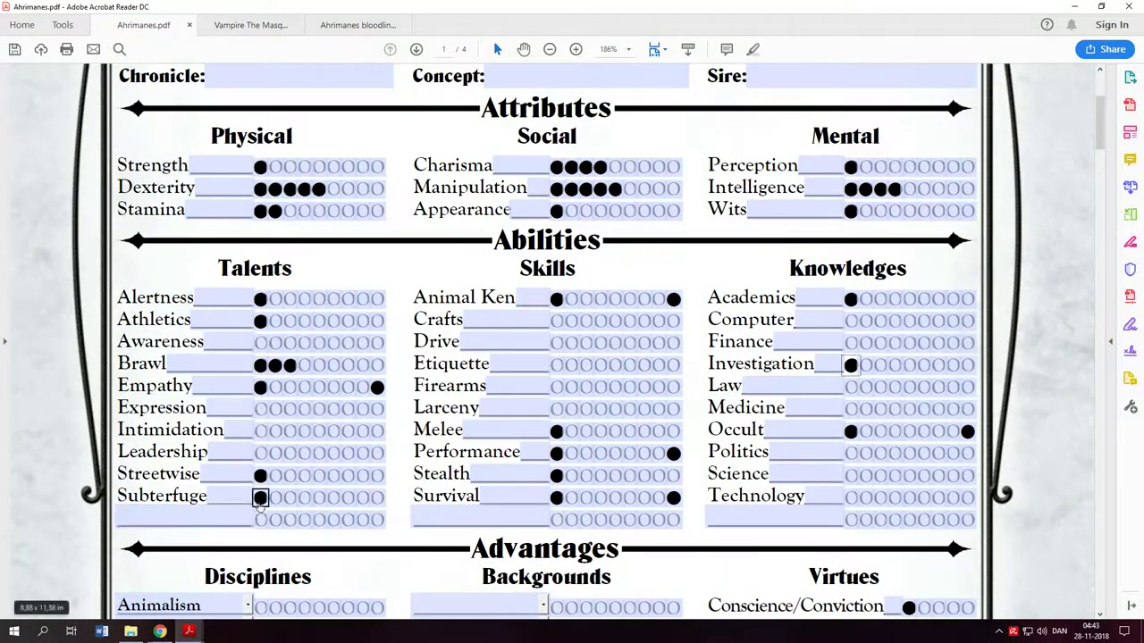
Step: Reduce Brawl to one dot and raise Occult to three dots, leaving its last-dot flag filled
{"action": "left_click", "coordinate": [289, 365]}
{"action": "left_click", "coordinate": [275, 365]}
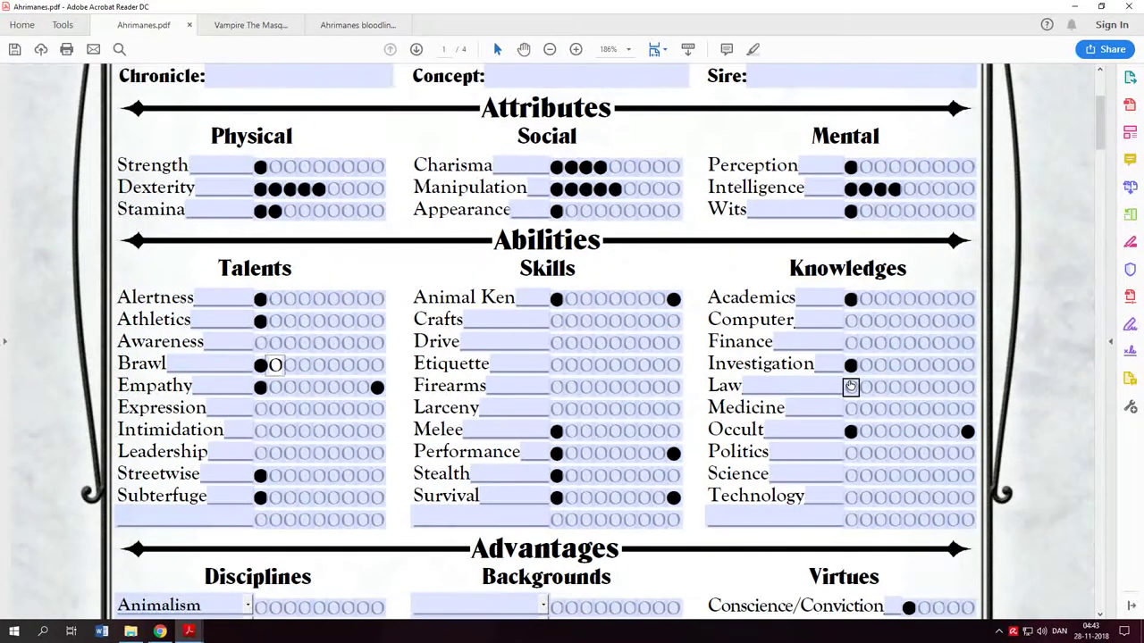
{"action": "left_click", "coordinate": [880, 433]}
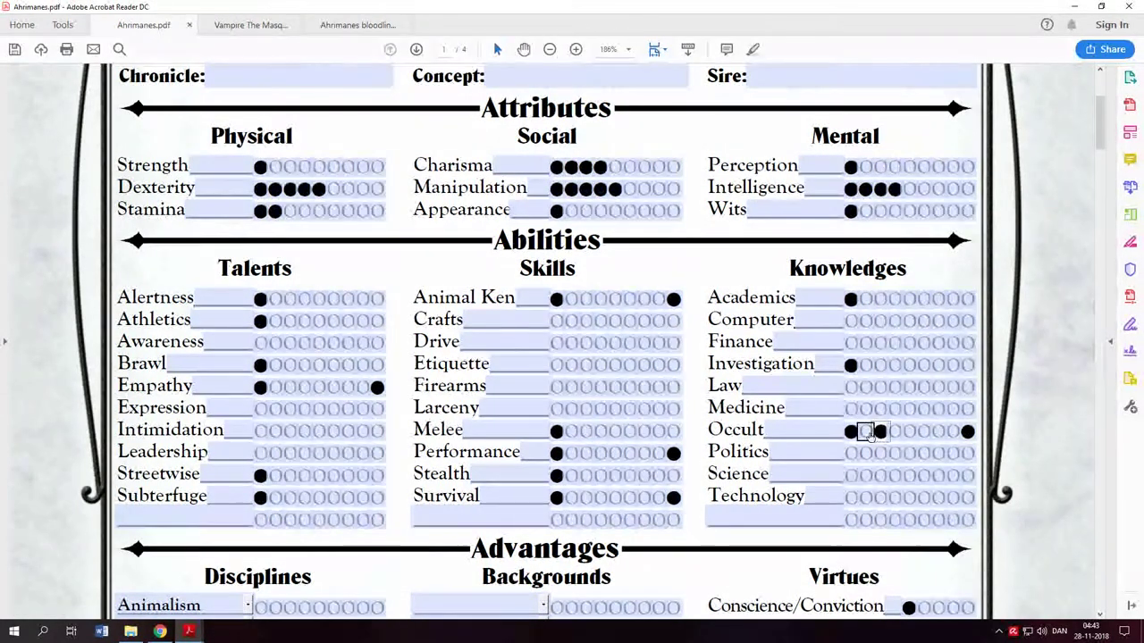
{"action": "left_click", "coordinate": [865, 436]}
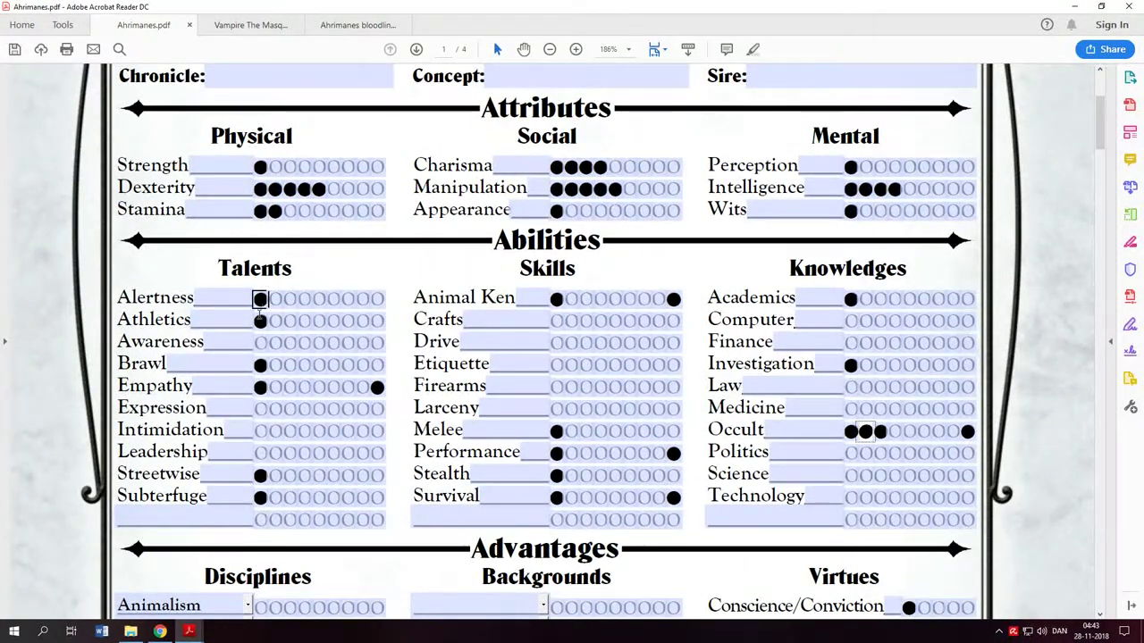
Step: Raise Brawl back to three dots and fill one dot for Intimidation
{"action": "left_click", "coordinate": [275, 365]}
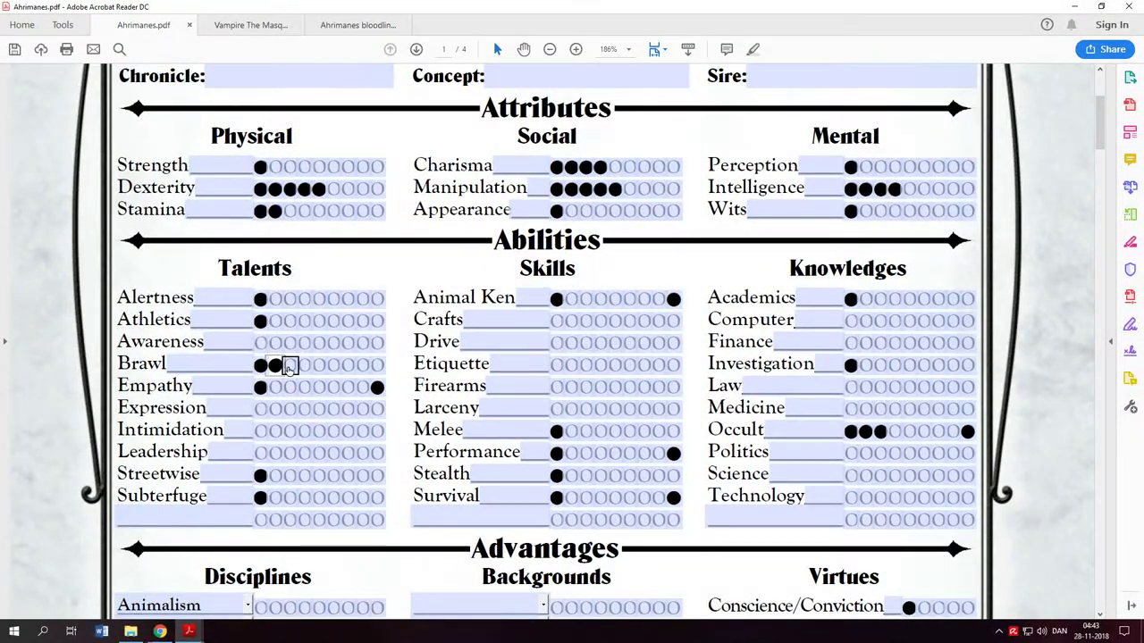
{"action": "left_click", "coordinate": [288, 365]}
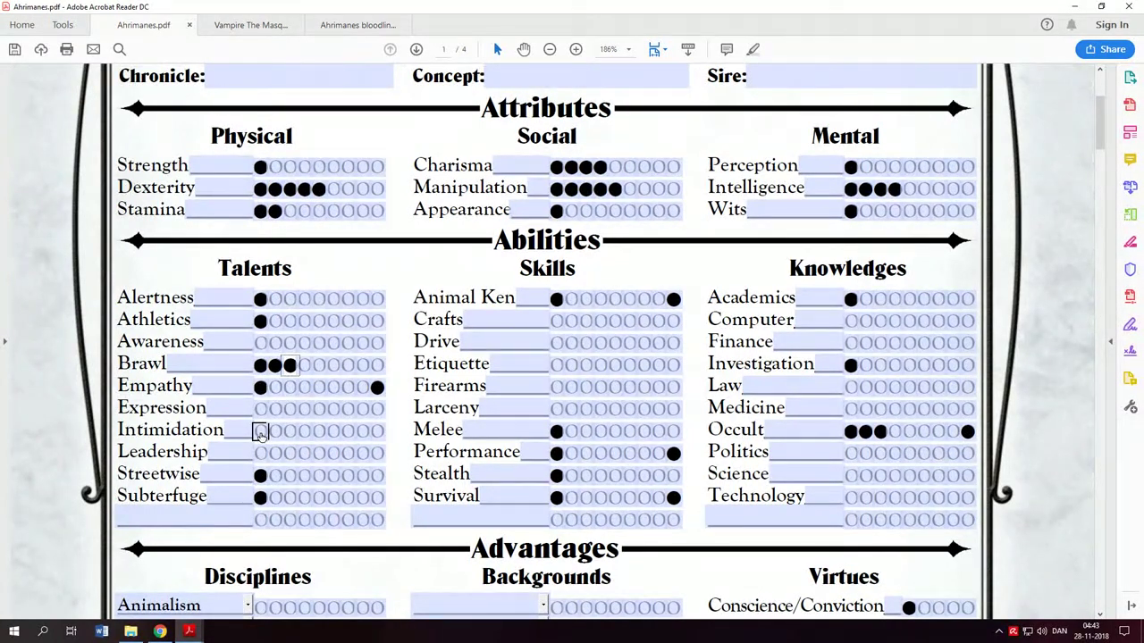
{"action": "left_click", "coordinate": [260, 432]}
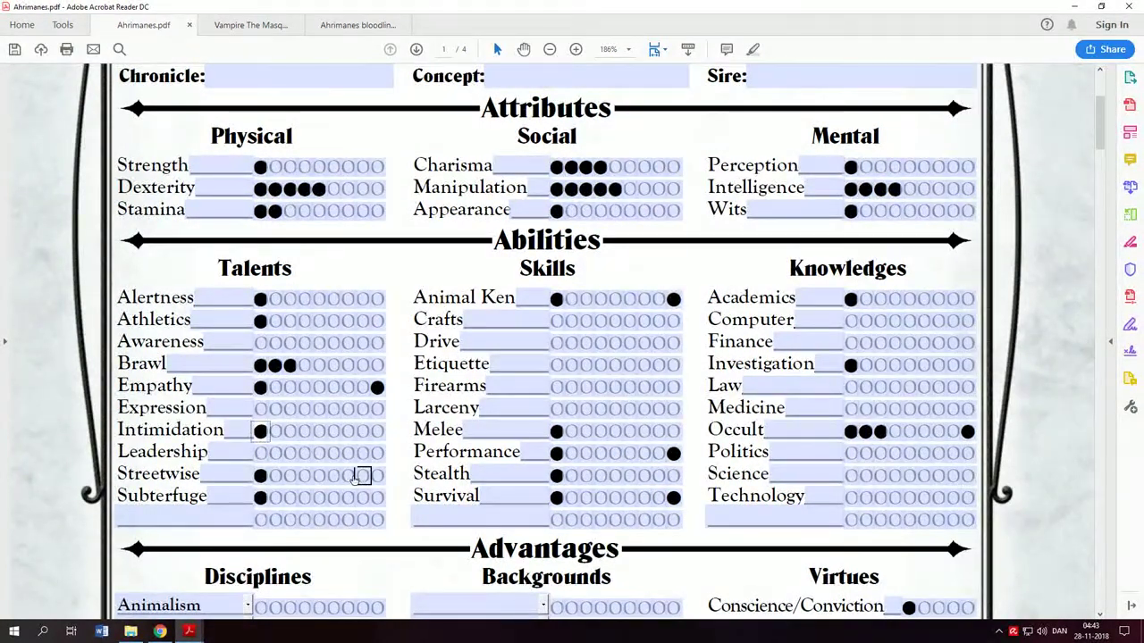
{"action": "left_click", "coordinate": [260, 386]}
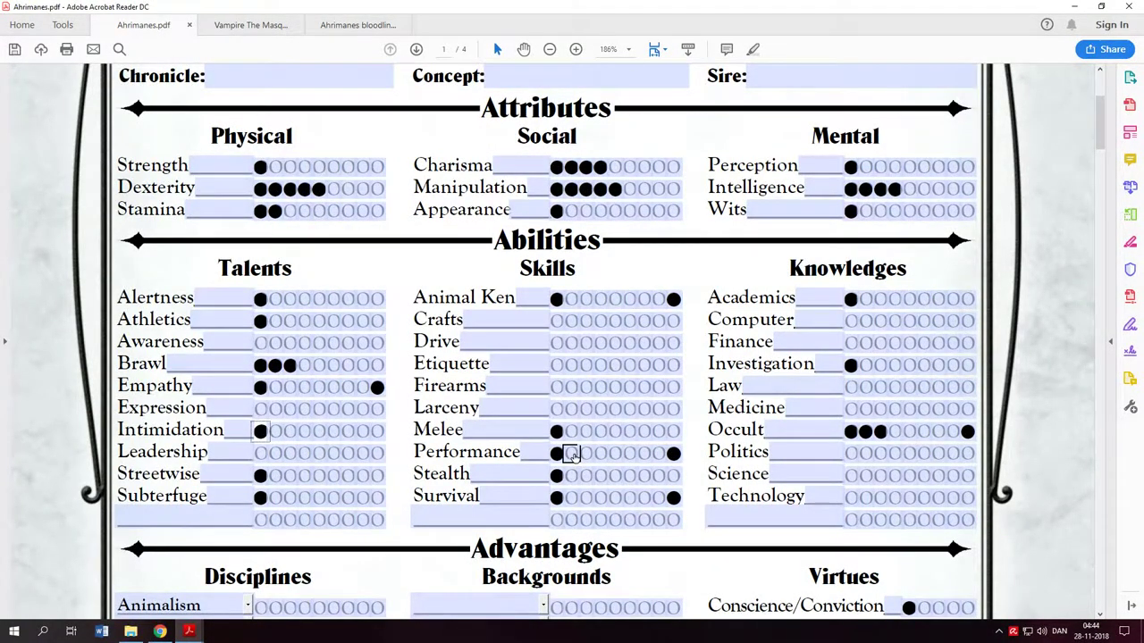
Step: Raise the Survival, Performance and Animal Ken skills to three dots each
{"action": "left_click", "coordinate": [571, 496]}
{"action": "left_click", "coordinate": [585, 497]}
{"action": "left_click", "coordinate": [571, 454]}
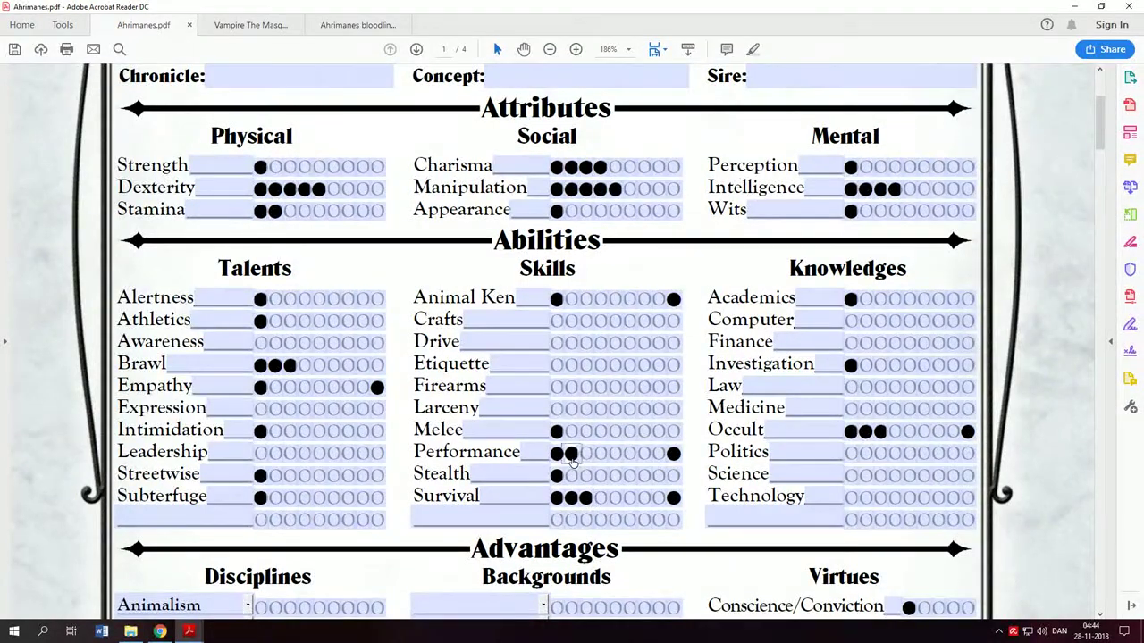
{"action": "left_click", "coordinate": [586, 454]}
{"action": "left_click", "coordinate": [572, 298]}
{"action": "left_click", "coordinate": [585, 299]}
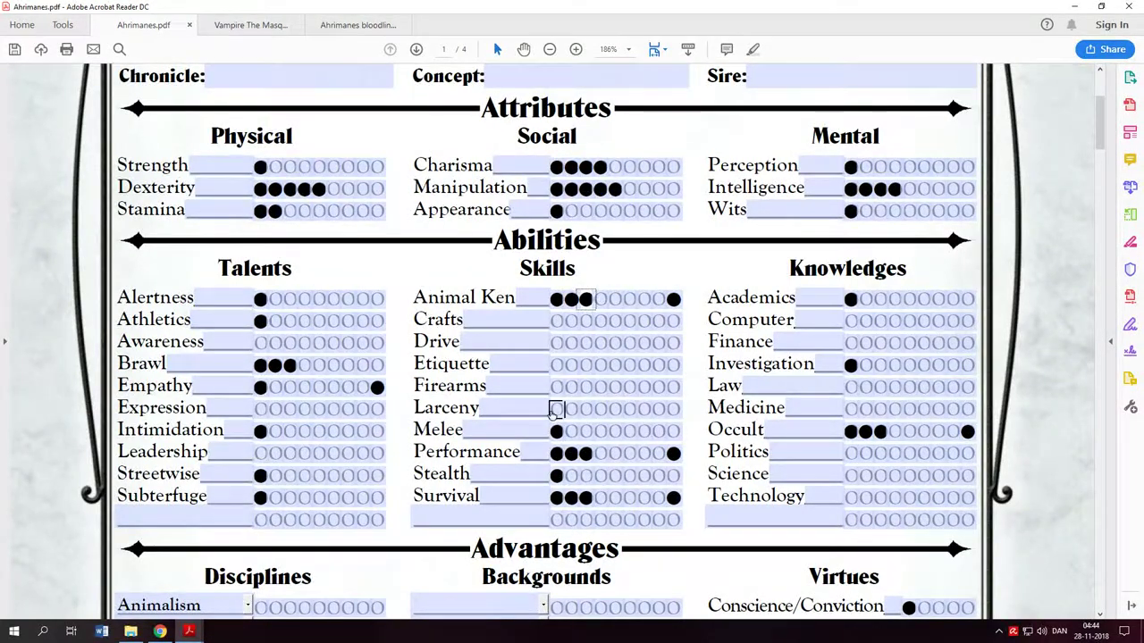
Step: Try one dot each in Etiquette, Crafts and Larceny, and clear the three dots again
{"action": "left_click", "coordinate": [555, 366]}
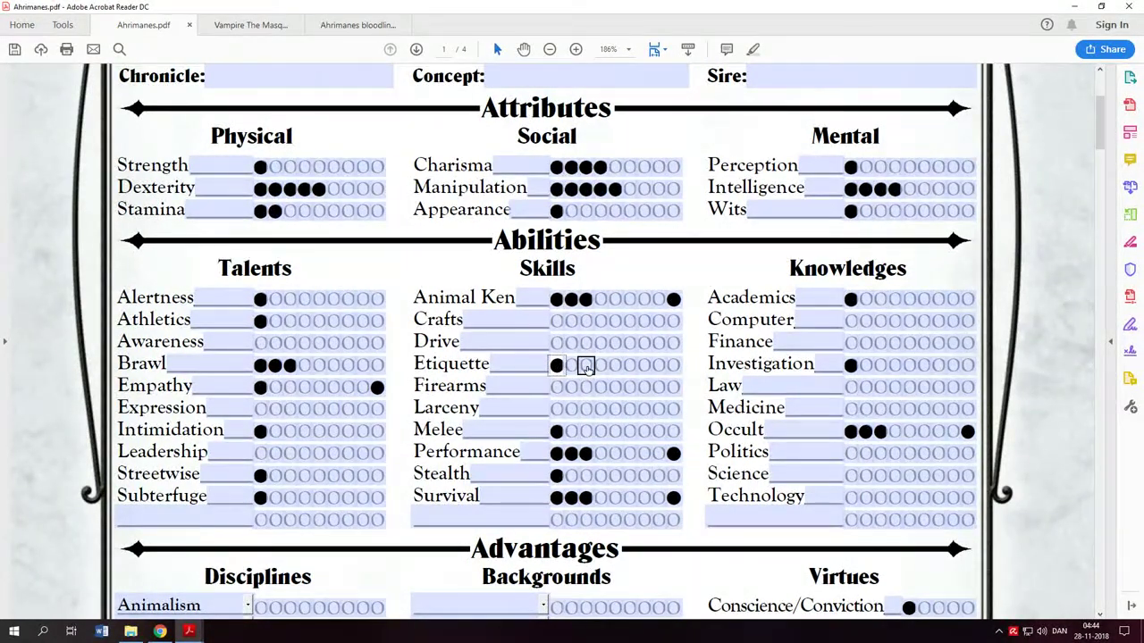
{"action": "left_click", "coordinate": [556, 320]}
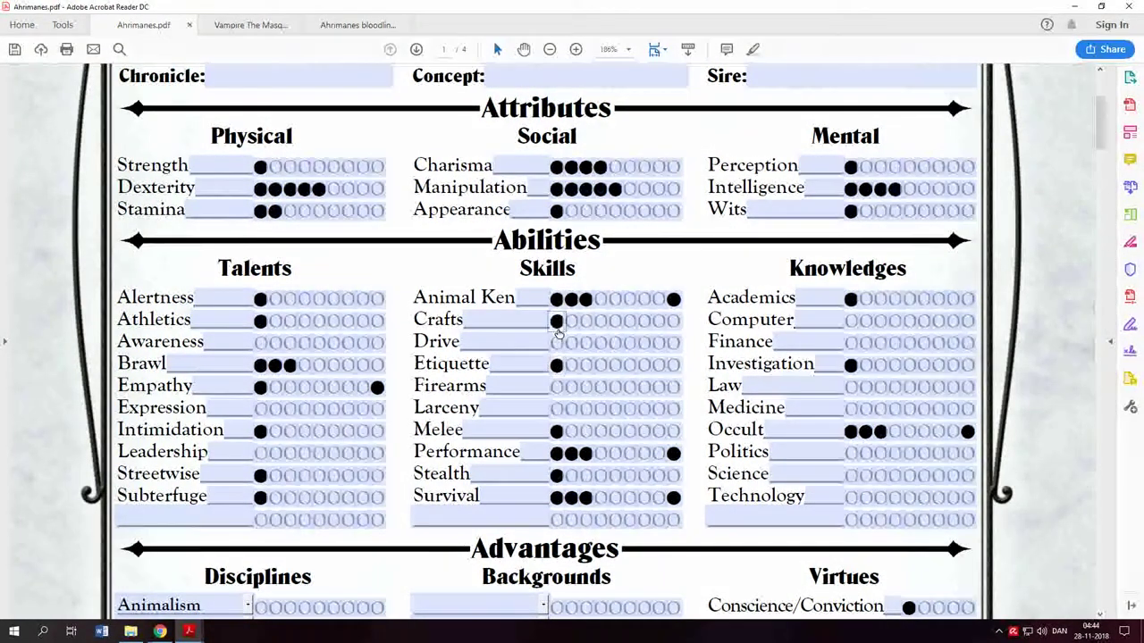
{"action": "left_click", "coordinate": [556, 409]}
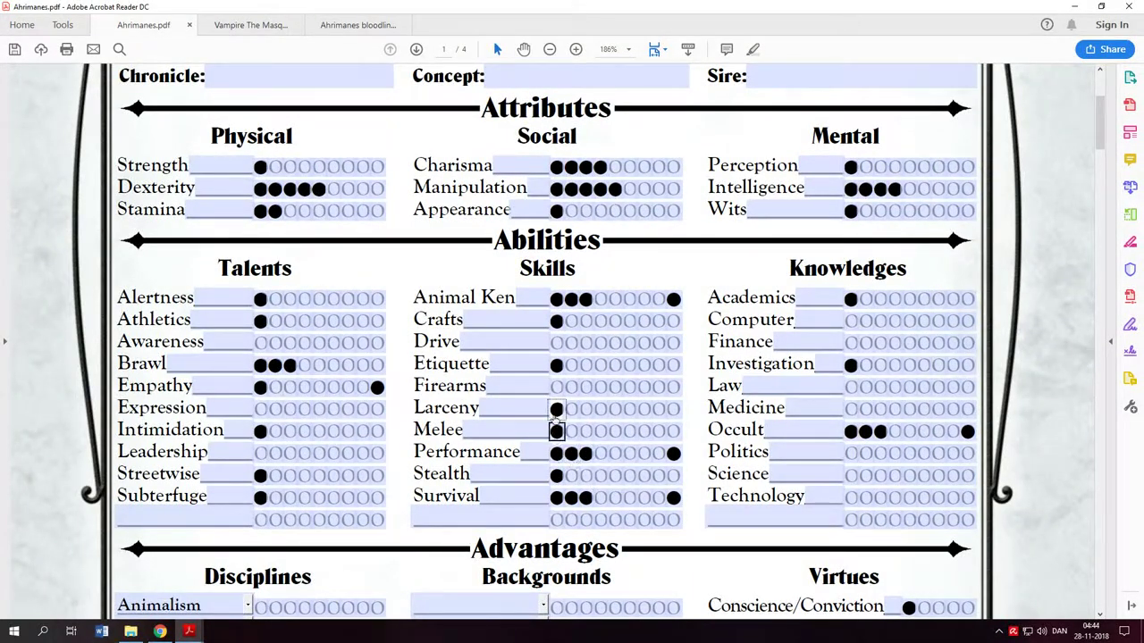
{"action": "left_click", "coordinate": [556, 408]}
{"action": "left_click", "coordinate": [556, 365]}
{"action": "left_click", "coordinate": [556, 320]}
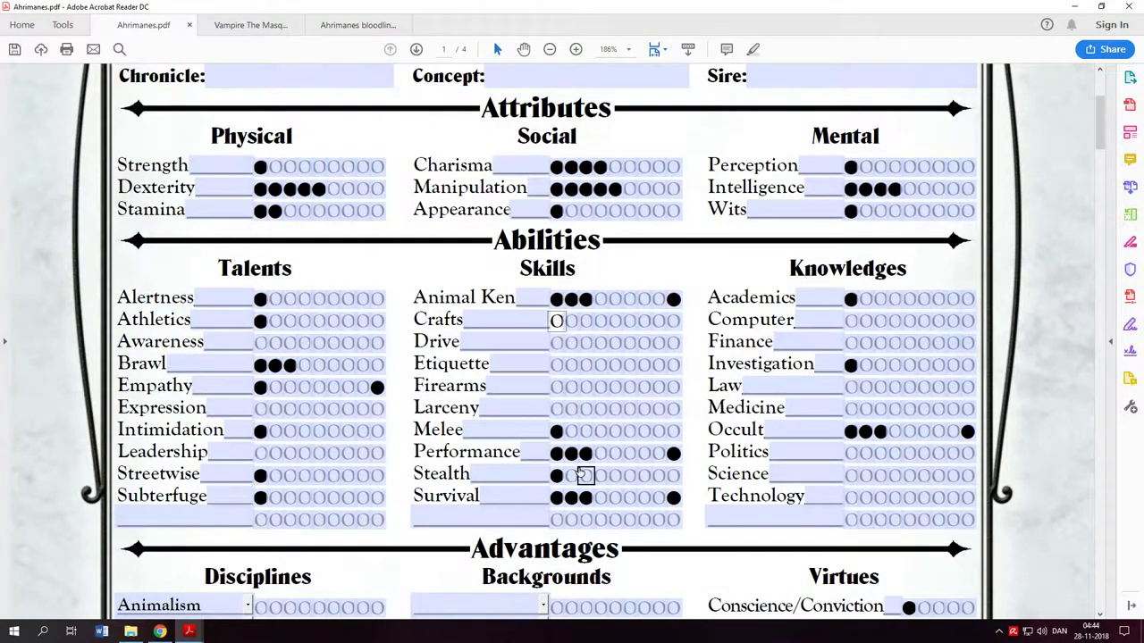
Step: Raise the Stealth skill to three dots
{"action": "left_click", "coordinate": [584, 474]}
{"action": "left_click", "coordinate": [571, 475]}
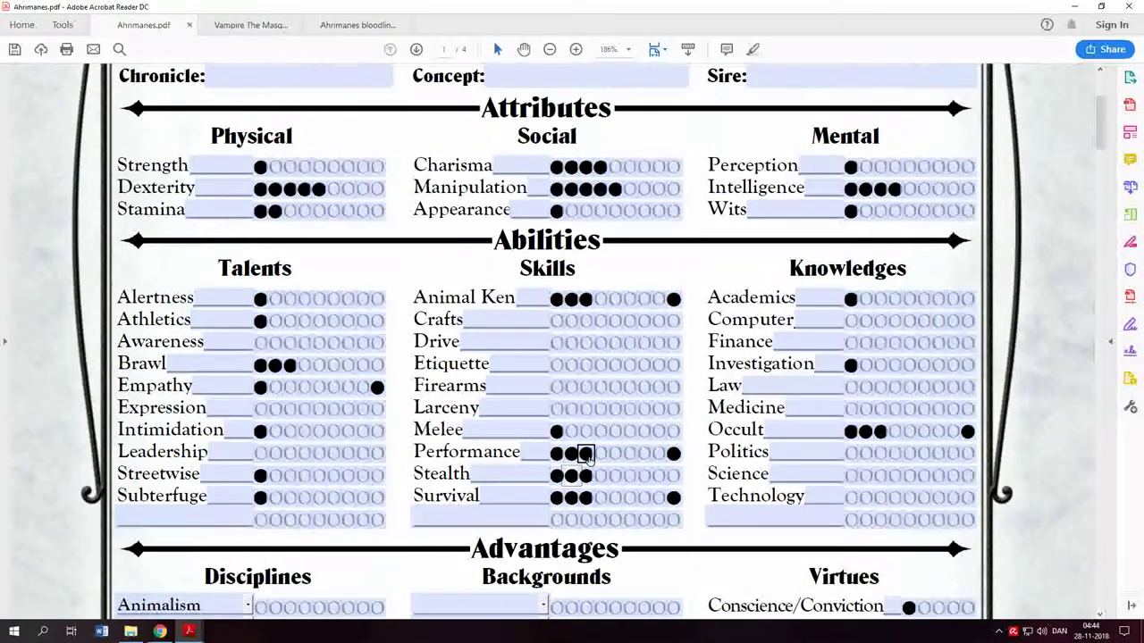
Step: Go through the Disciplines entries under Advantages: Animalism, Spiritus, Presence, Celerity, Obfuscate and Protean
{"action": "scroll", "coordinate": [590, 457], "scroll_direction": "down", "scroll_amount": 4}
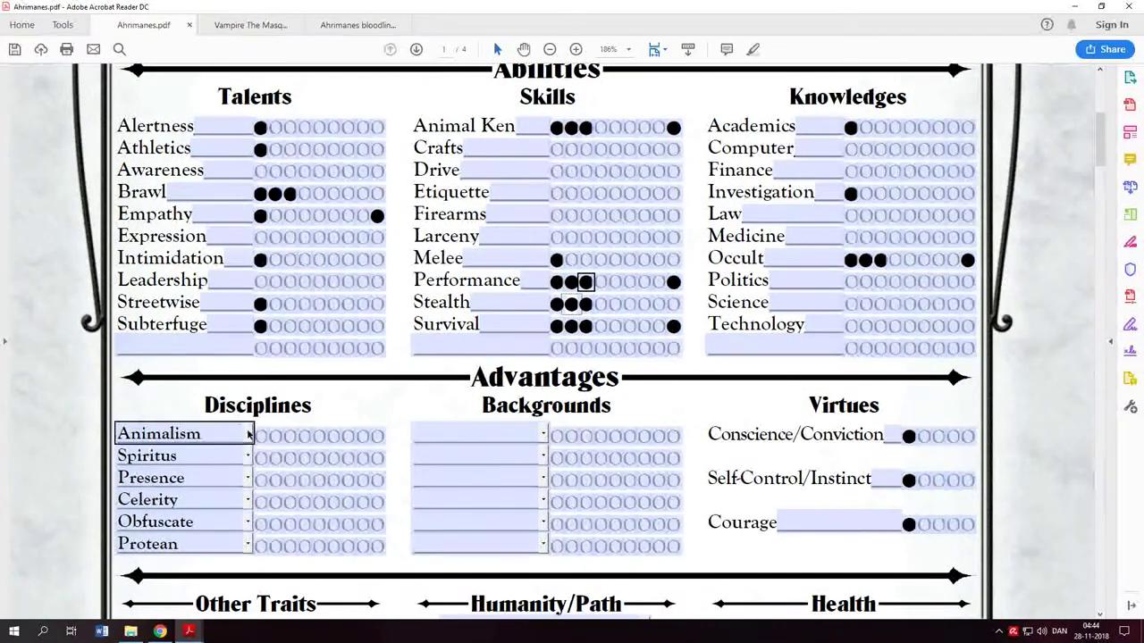
{"action": "left_click", "coordinate": [171, 434]}
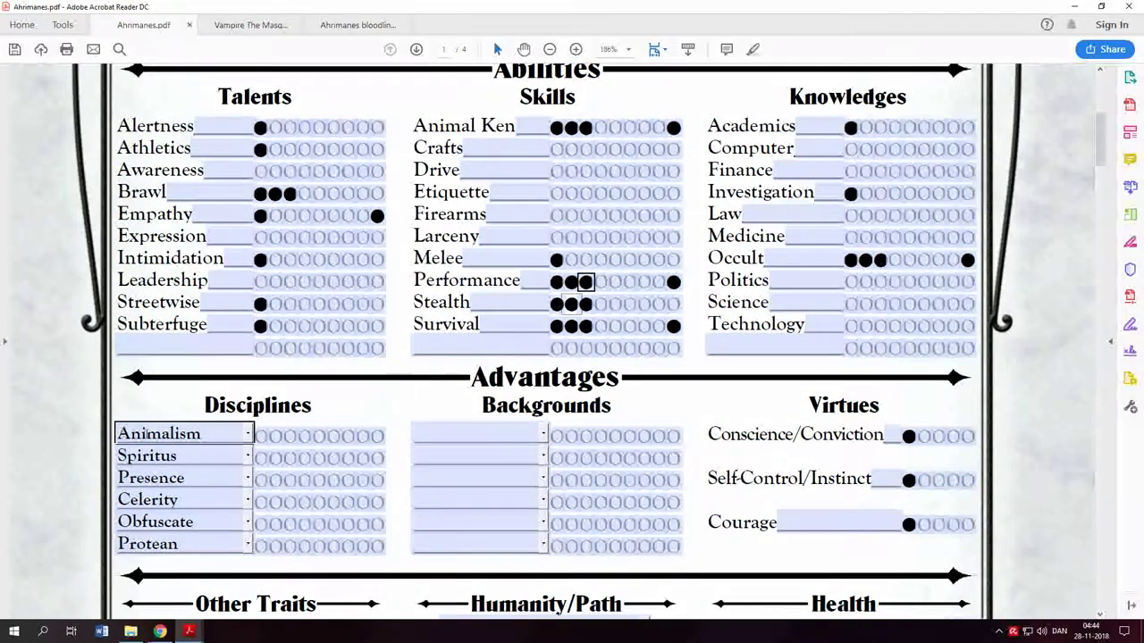
{"action": "left_click", "coordinate": [137, 453]}
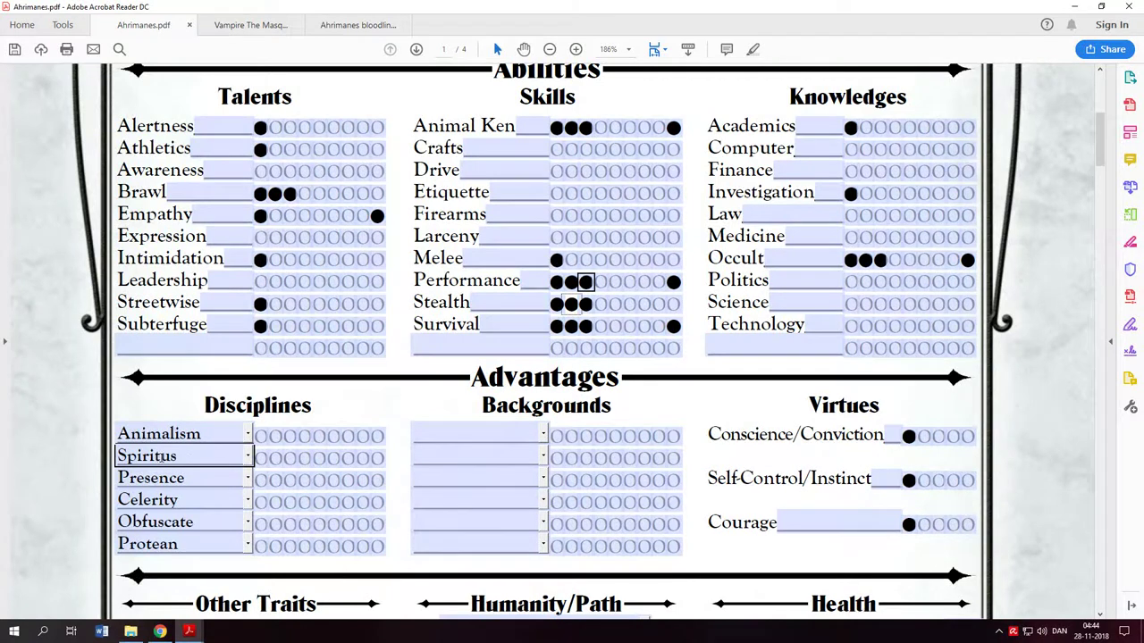
{"action": "left_click", "coordinate": [135, 479]}
{"action": "left_click", "coordinate": [140, 545]}
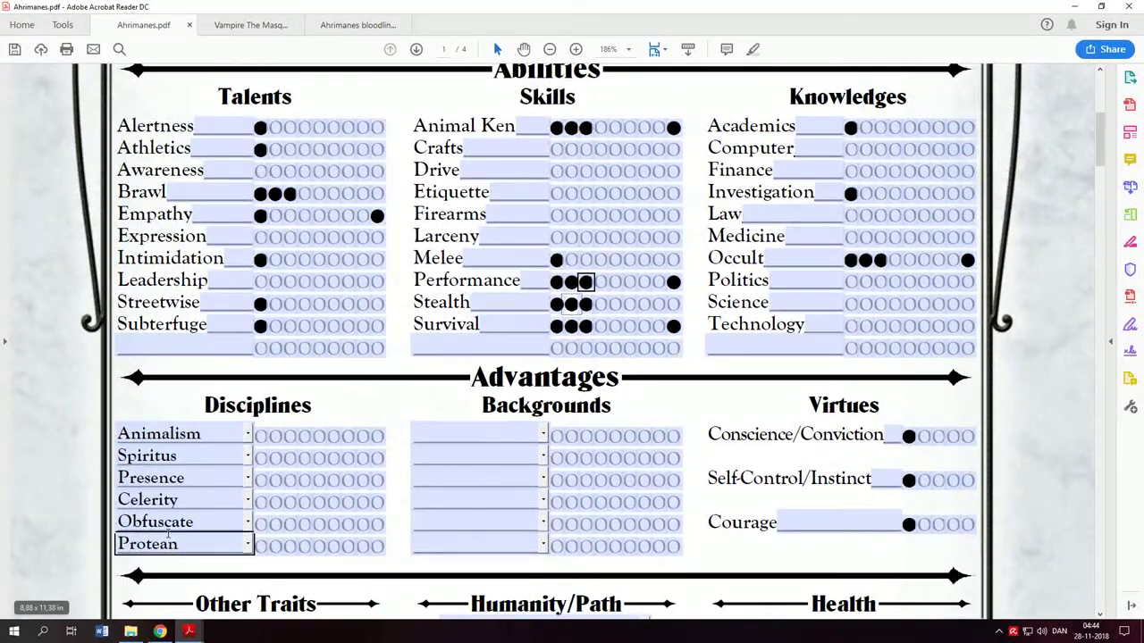
{"action": "left_click", "coordinate": [143, 501]}
{"action": "left_click", "coordinate": [152, 523]}
{"action": "left_click", "coordinate": [148, 500]}
{"action": "left_click", "coordinate": [152, 525]}
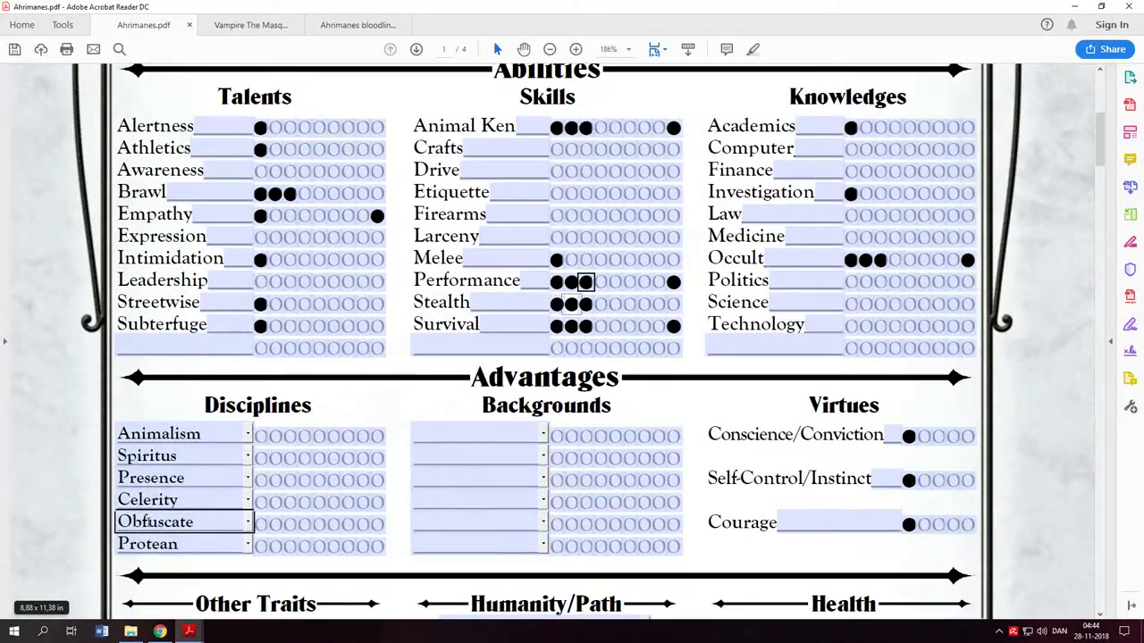
Step: Choose Generation as the first background and give it five dots
{"action": "left_click", "coordinate": [483, 499]}
{"action": "left_click", "coordinate": [547, 434]}
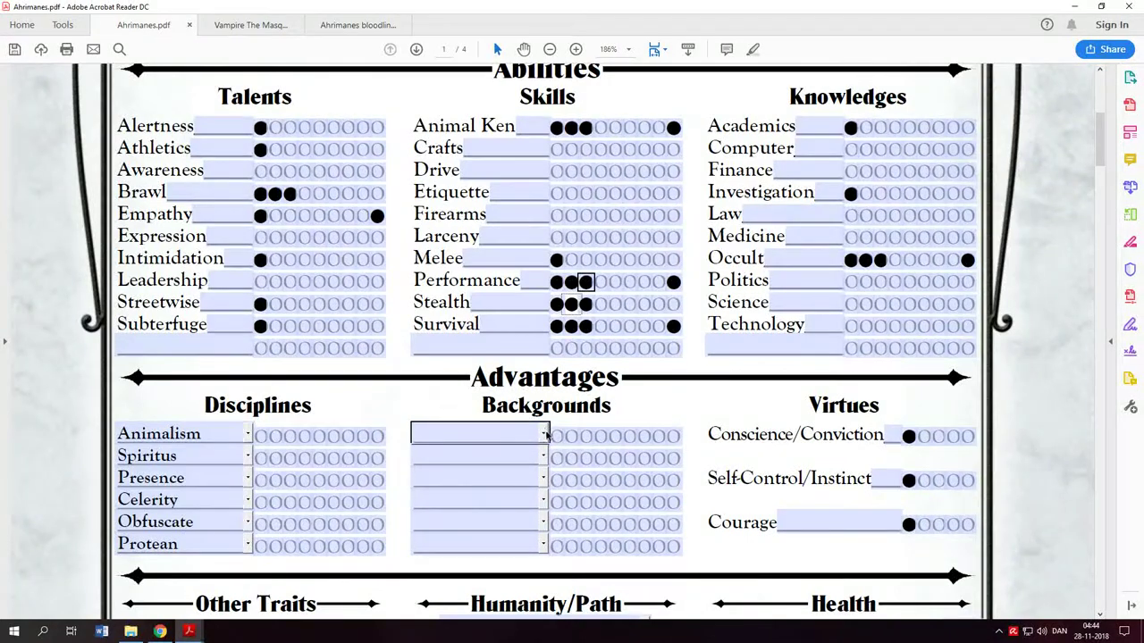
{"action": "left_click", "coordinate": [544, 434]}
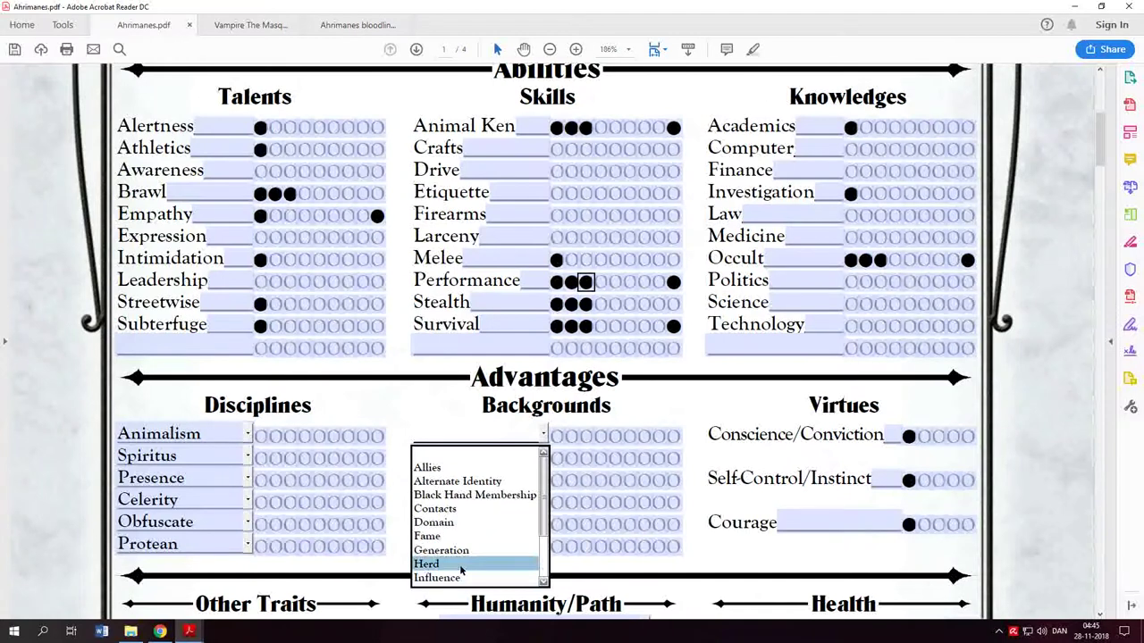
{"action": "left_click_drag", "start_coordinate": [541, 521], "coordinate": [545, 555]}
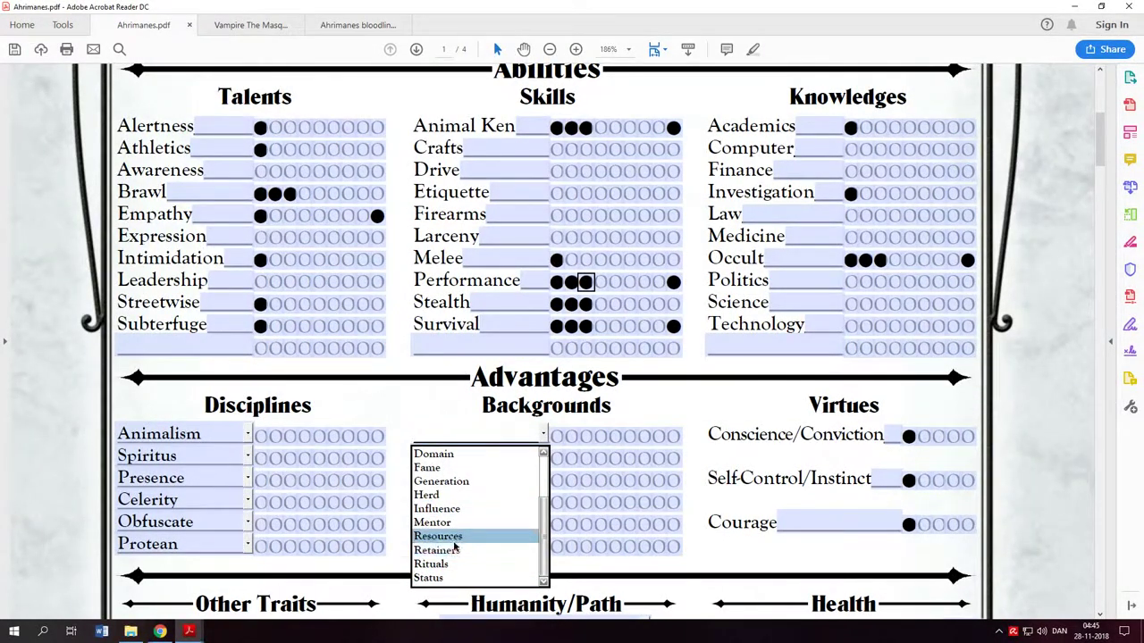
{"action": "left_click", "coordinate": [454, 482]}
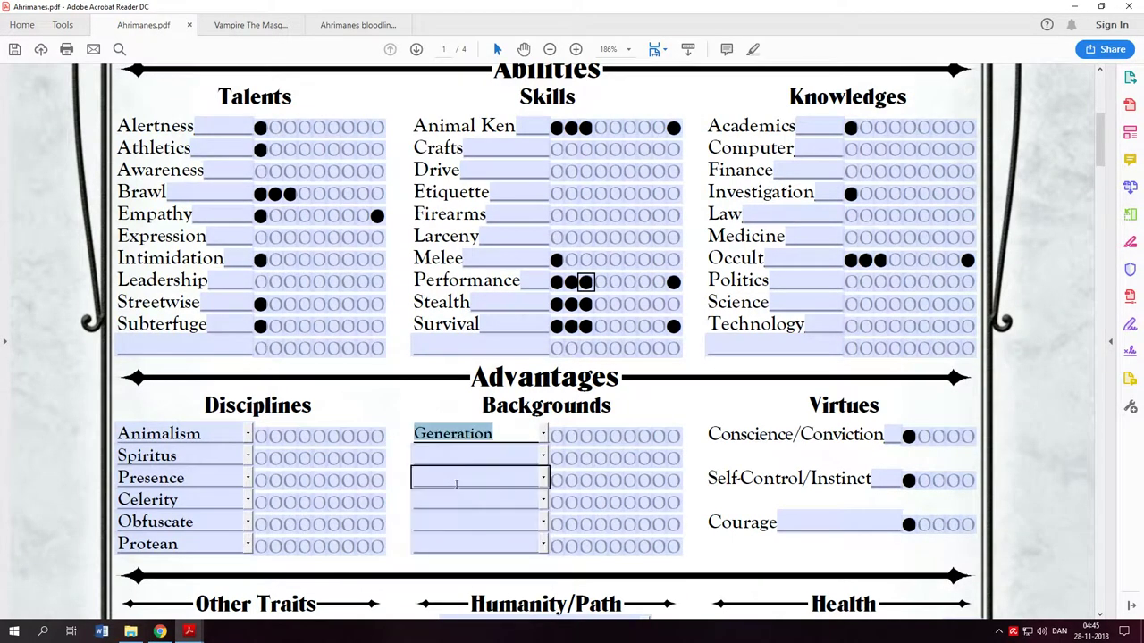
{"action": "left_click", "coordinate": [557, 437]}
{"action": "left_click", "coordinate": [571, 437]}
{"action": "left_click", "coordinate": [585, 437]}
{"action": "left_click", "coordinate": [599, 437]}
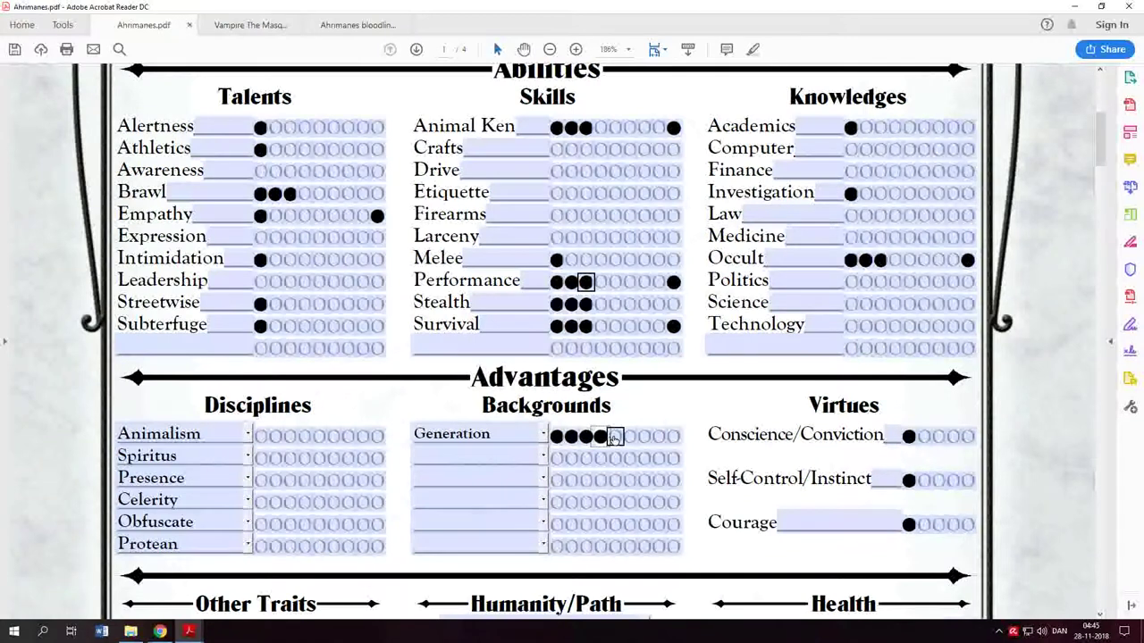
{"action": "left_click", "coordinate": [614, 437]}
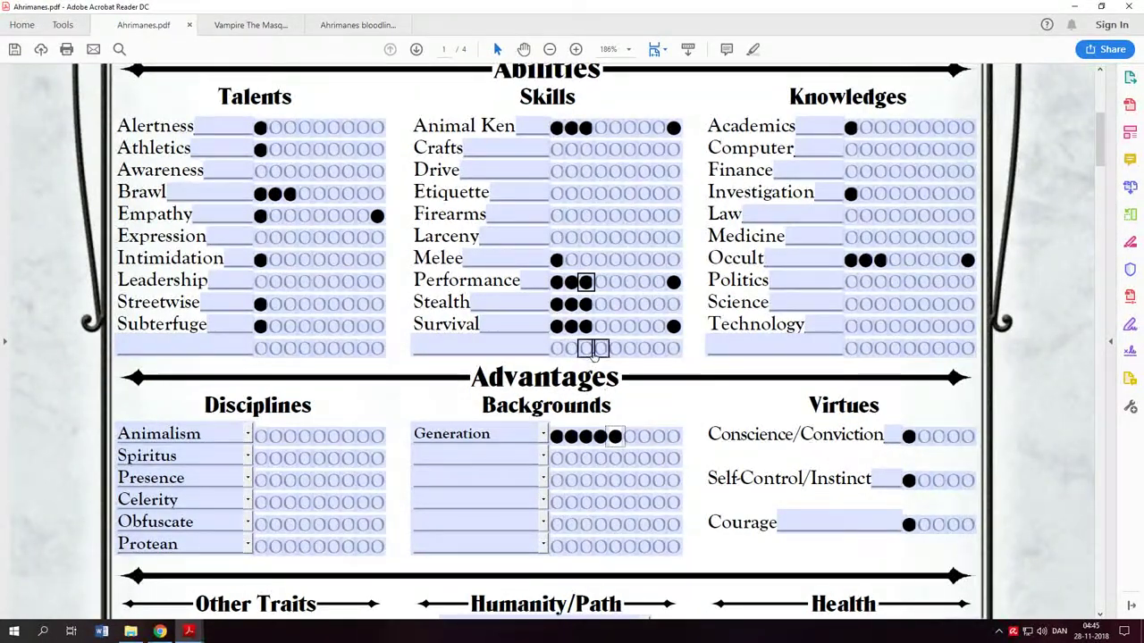
Step: Set the character's Generation to 8th in the sheet's header
{"action": "scroll", "coordinate": [643, 442], "scroll_direction": "up", "scroll_amount": 5}
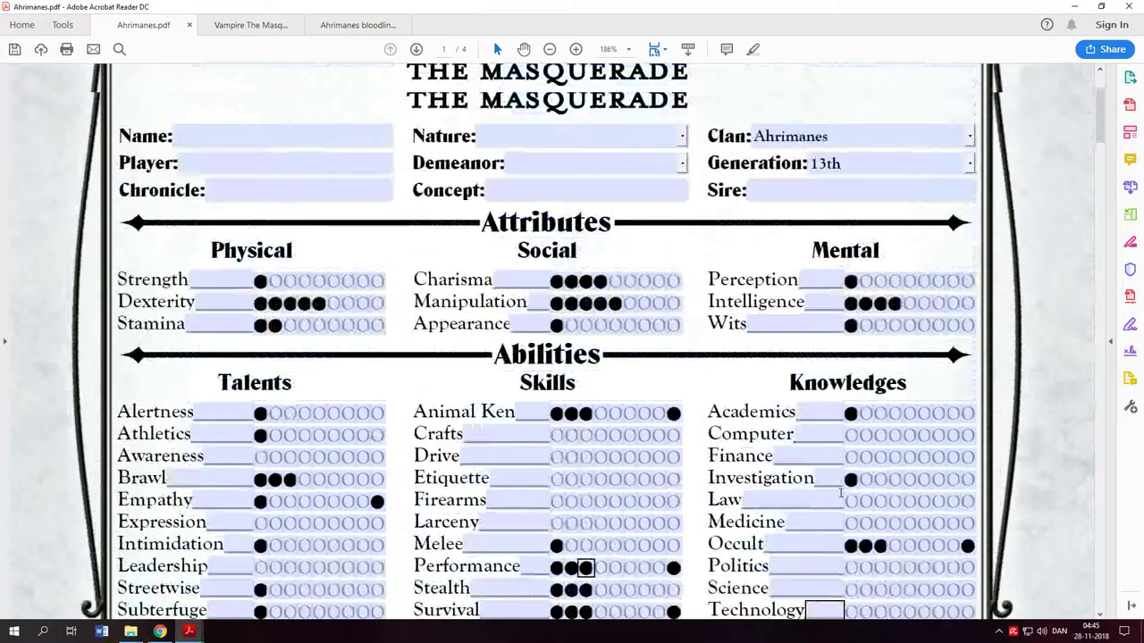
{"action": "left_click", "coordinate": [969, 195]}
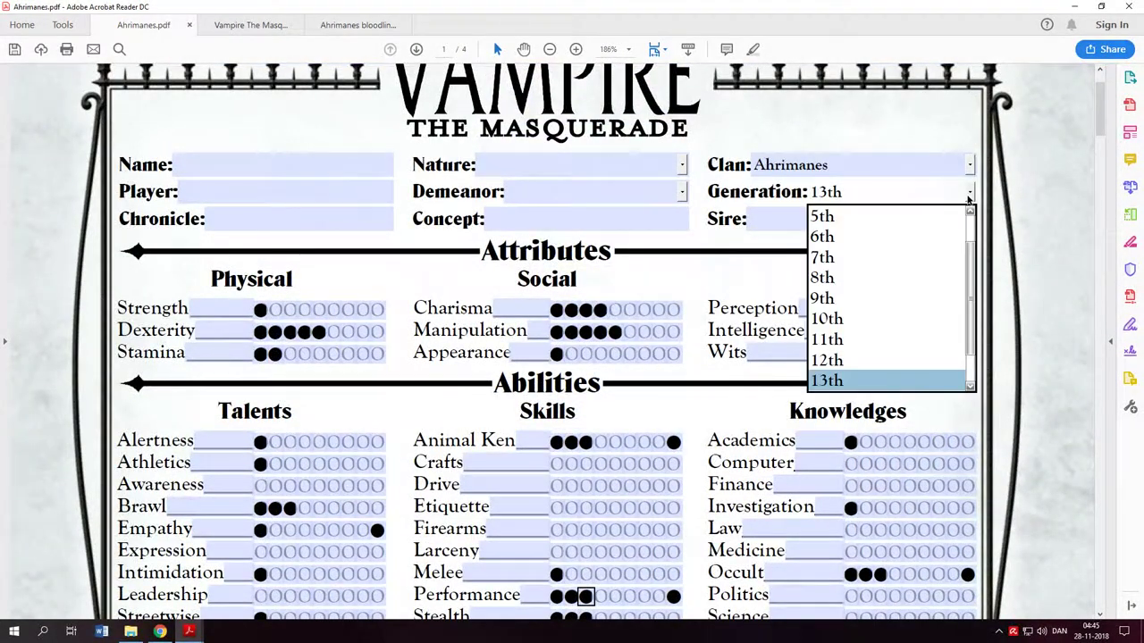
{"action": "left_click", "coordinate": [950, 278]}
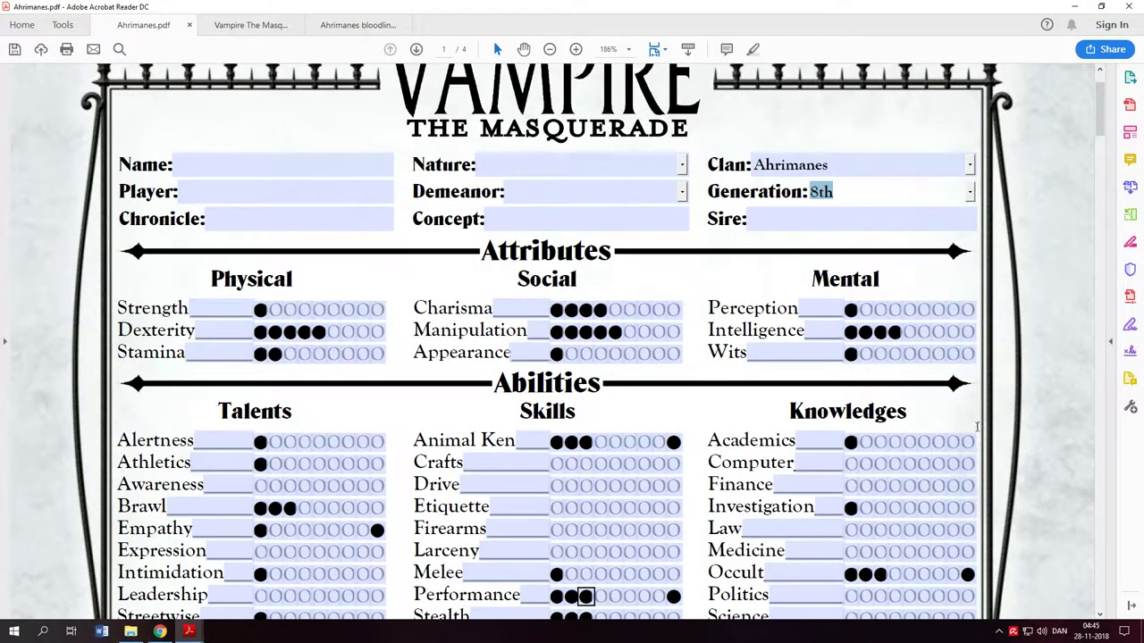
Step: Fill in fifteen Blood Pool boxes and set Blood Per Turn to 3
{"action": "scroll", "coordinate": [978, 461], "scroll_direction": "down", "scroll_amount": 3}
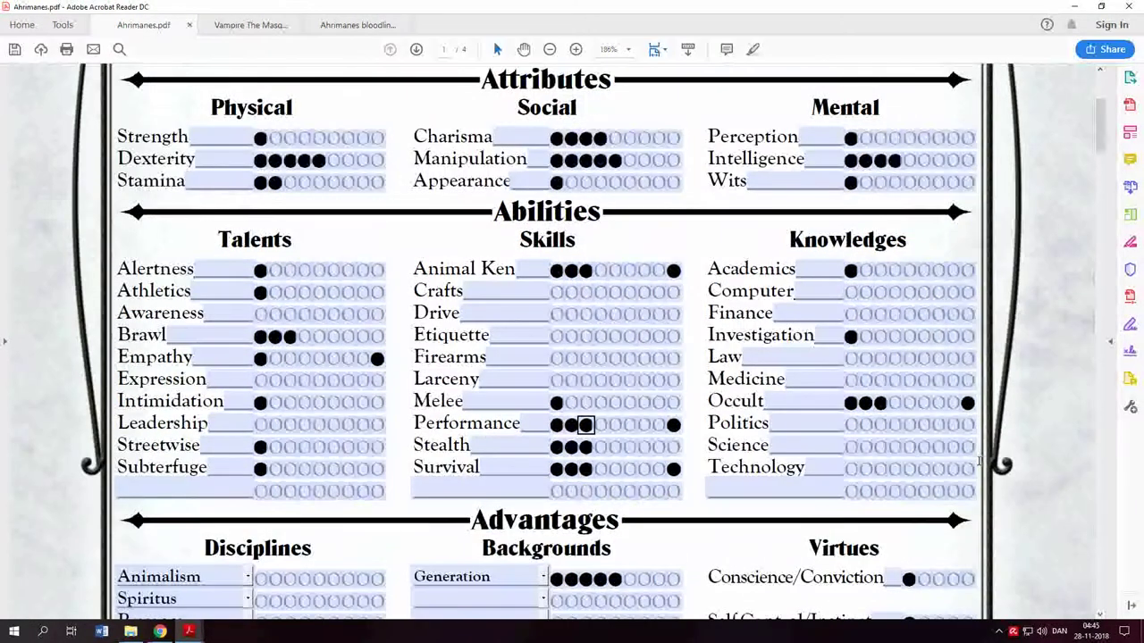
{"action": "scroll", "coordinate": [978, 461], "scroll_direction": "down", "scroll_amount": 8}
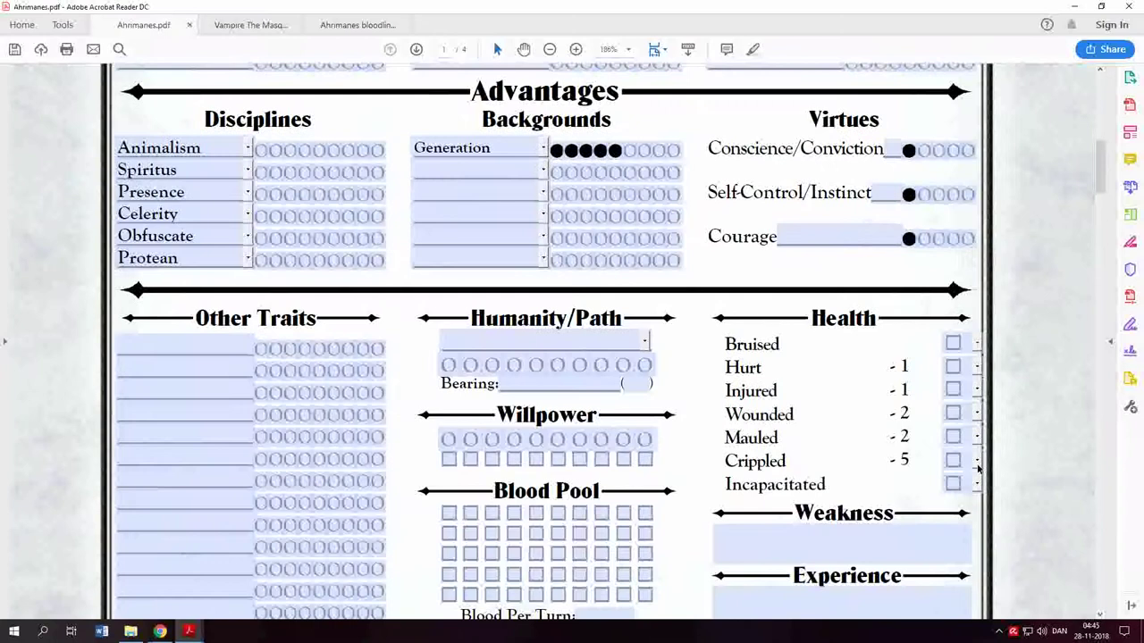
{"action": "scroll", "coordinate": [978, 461], "scroll_direction": "down", "scroll_amount": 1}
{"action": "left_click", "coordinate": [449, 484]}
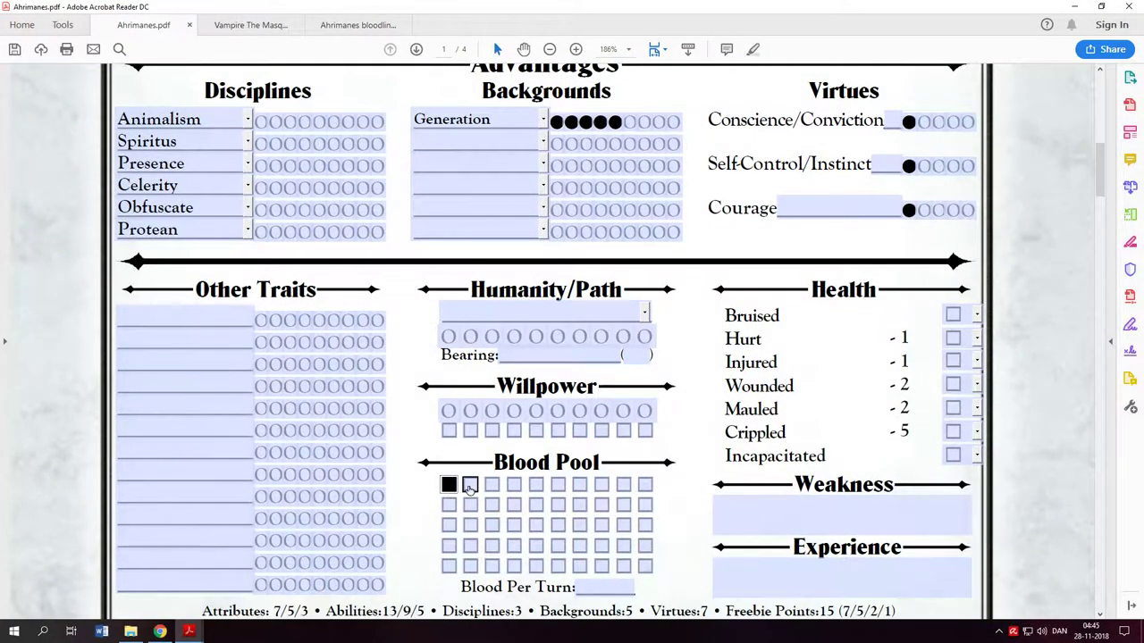
{"action": "left_click", "coordinate": [470, 485]}
{"action": "left_click", "coordinate": [491, 484]}
{"action": "left_click", "coordinate": [514, 485]}
{"action": "left_click", "coordinate": [536, 485]}
{"action": "left_click", "coordinate": [558, 484]}
{"action": "left_click", "coordinate": [579, 485]}
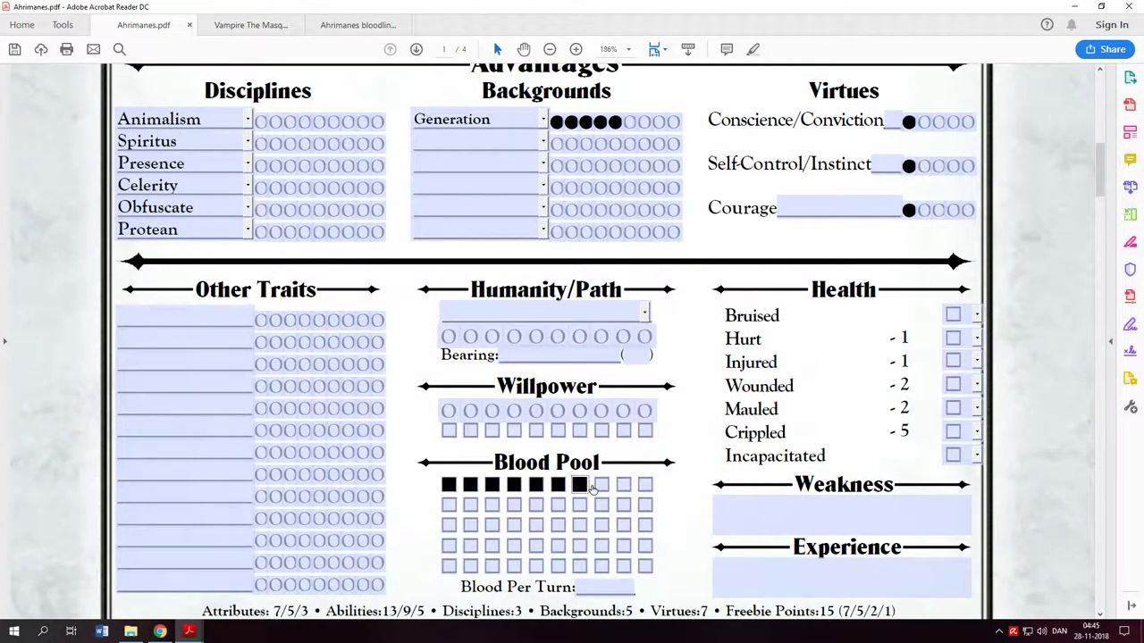
{"action": "left_click", "coordinate": [602, 484]}
{"action": "left_click", "coordinate": [623, 485]}
{"action": "left_click", "coordinate": [644, 484]}
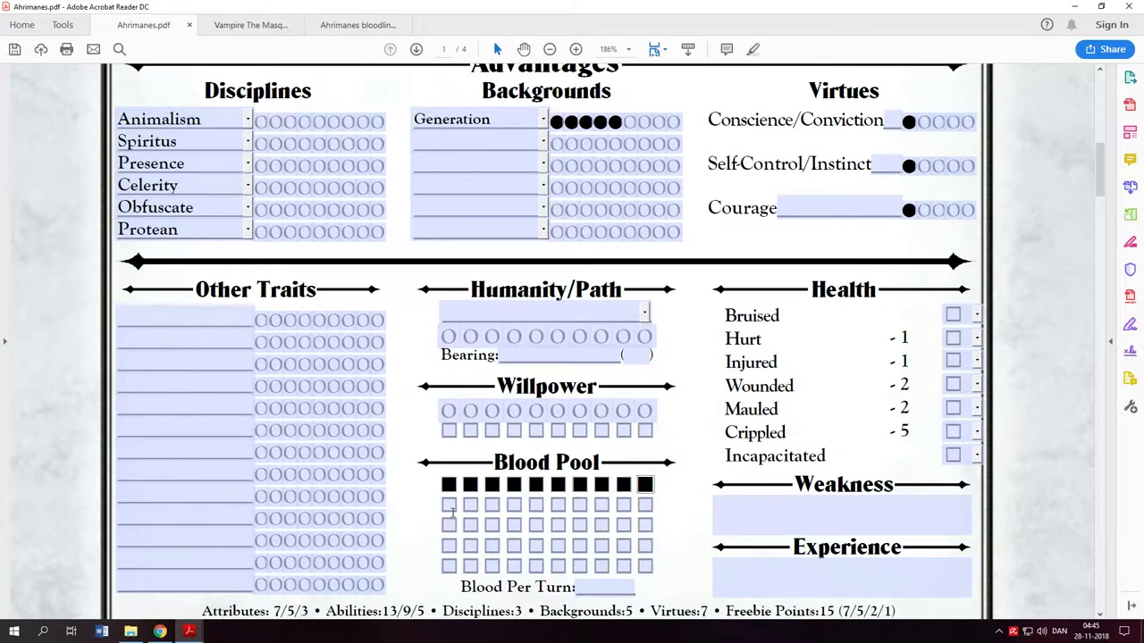
{"action": "left_click", "coordinate": [449, 505]}
{"action": "left_click", "coordinate": [470, 505]}
{"action": "left_click", "coordinate": [491, 505]}
{"action": "left_click", "coordinate": [513, 505]}
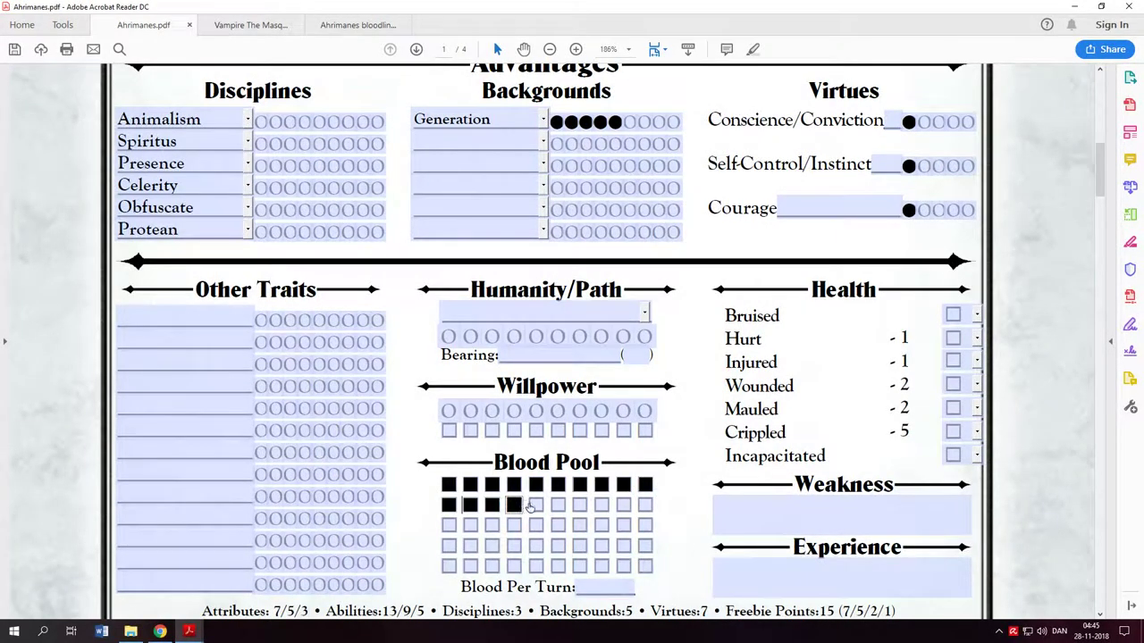
{"action": "left_click", "coordinate": [535, 505]}
{"action": "left_click", "coordinate": [599, 585]}
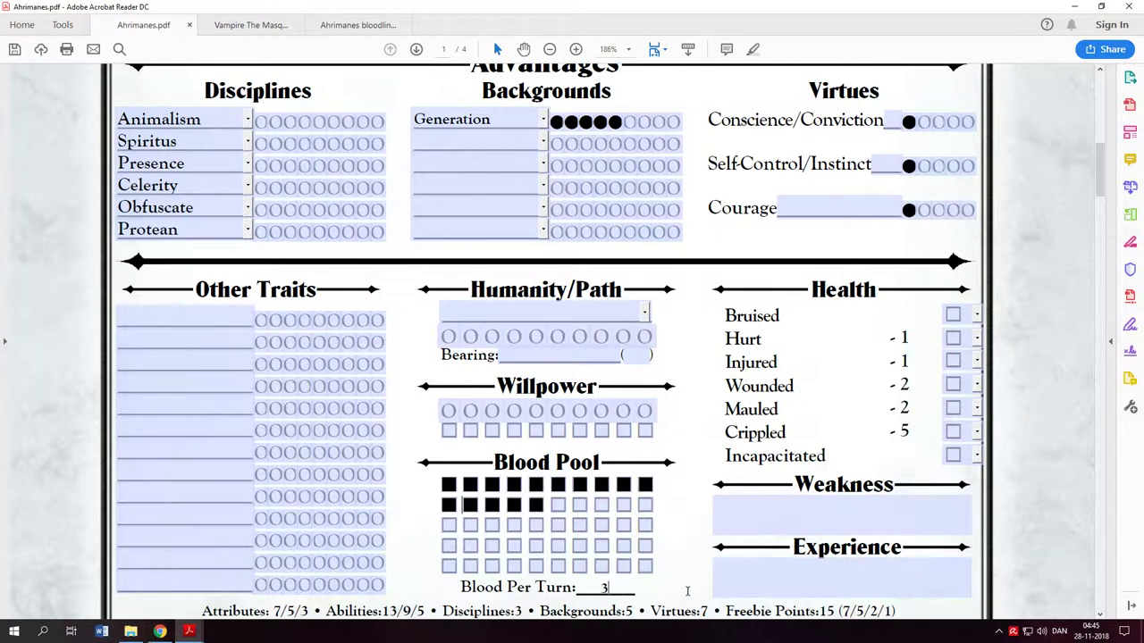
Step: Try a Willpower rating of three dots
{"action": "scroll", "coordinate": [688, 591], "scroll_direction": "up", "scroll_amount": 3}
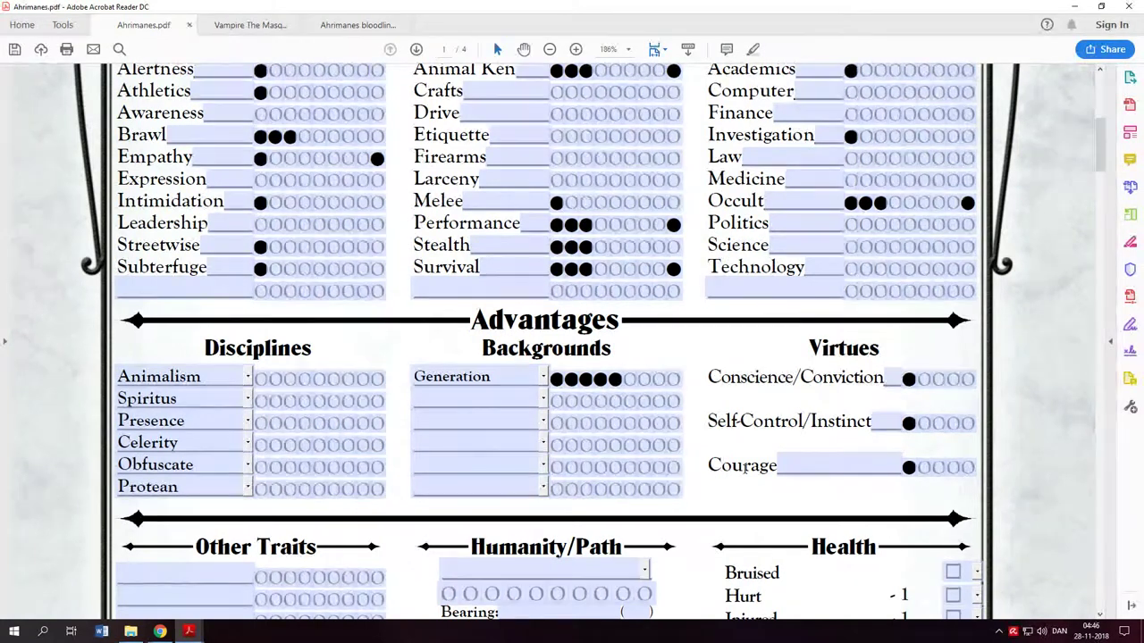
{"action": "scroll", "coordinate": [780, 401], "scroll_direction": "down", "scroll_amount": 1}
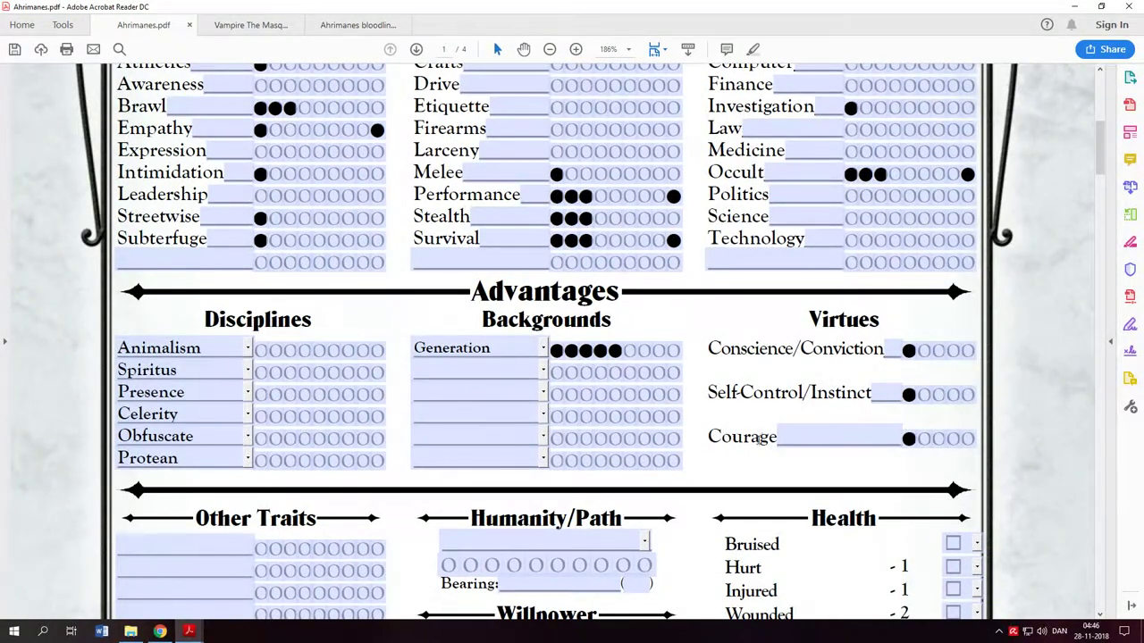
{"action": "scroll", "coordinate": [698, 471], "scroll_direction": "down", "scroll_amount": 1}
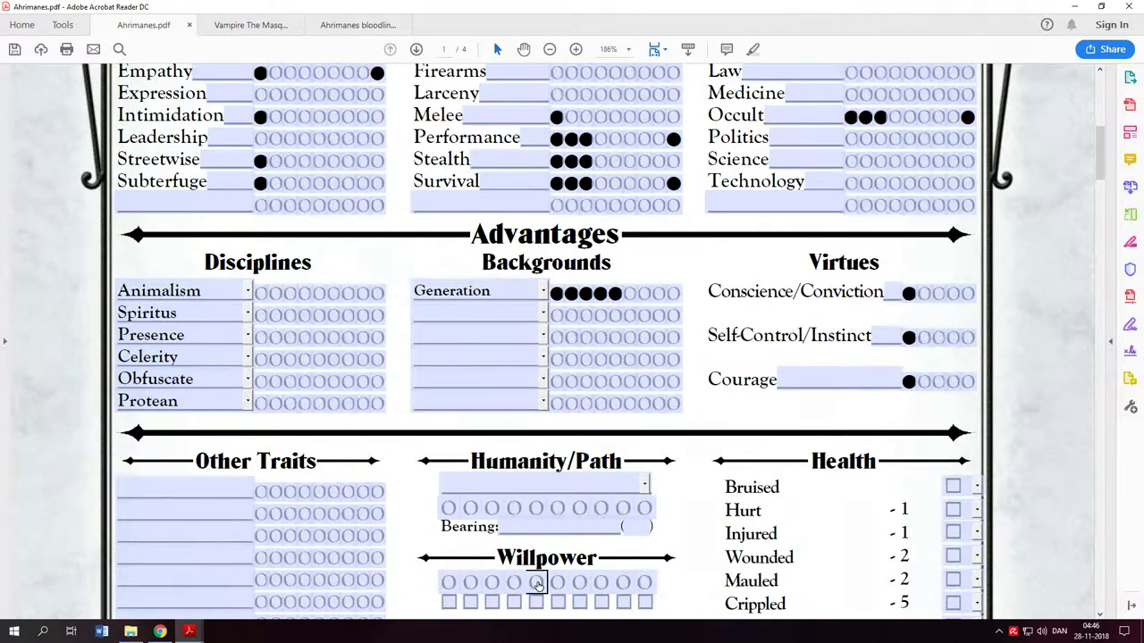
{"action": "left_click", "coordinate": [449, 582]}
{"action": "left_click", "coordinate": [470, 582]}
{"action": "left_click", "coordinate": [493, 581]}
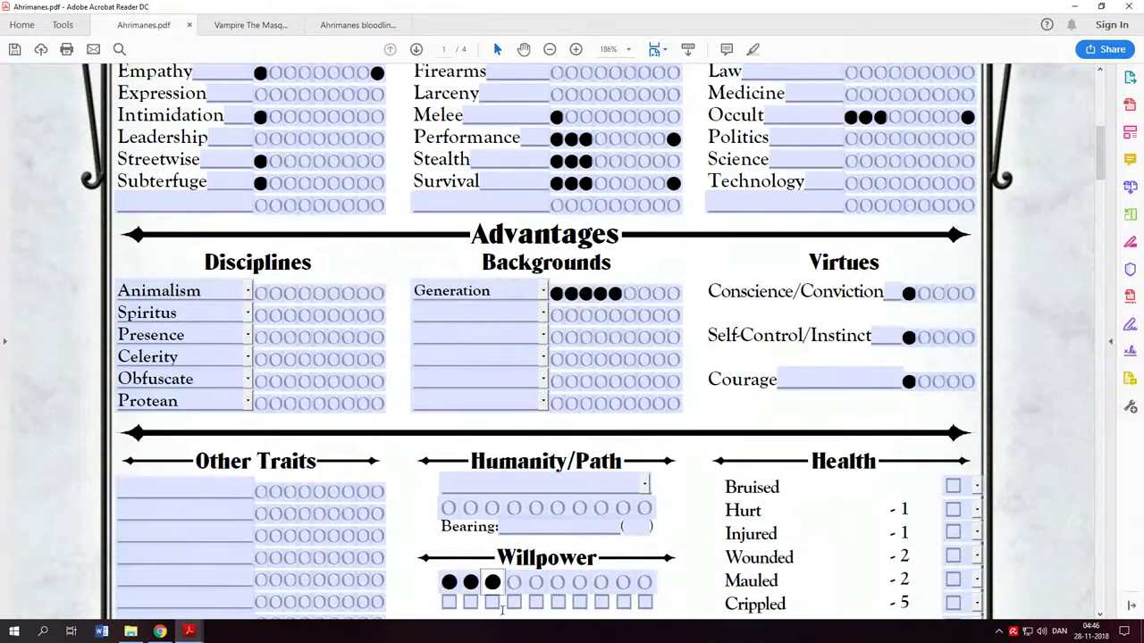
Step: Mark the first three boxes beneath the Willpower dots and clear all three again
{"action": "left_click", "coordinate": [491, 602]}
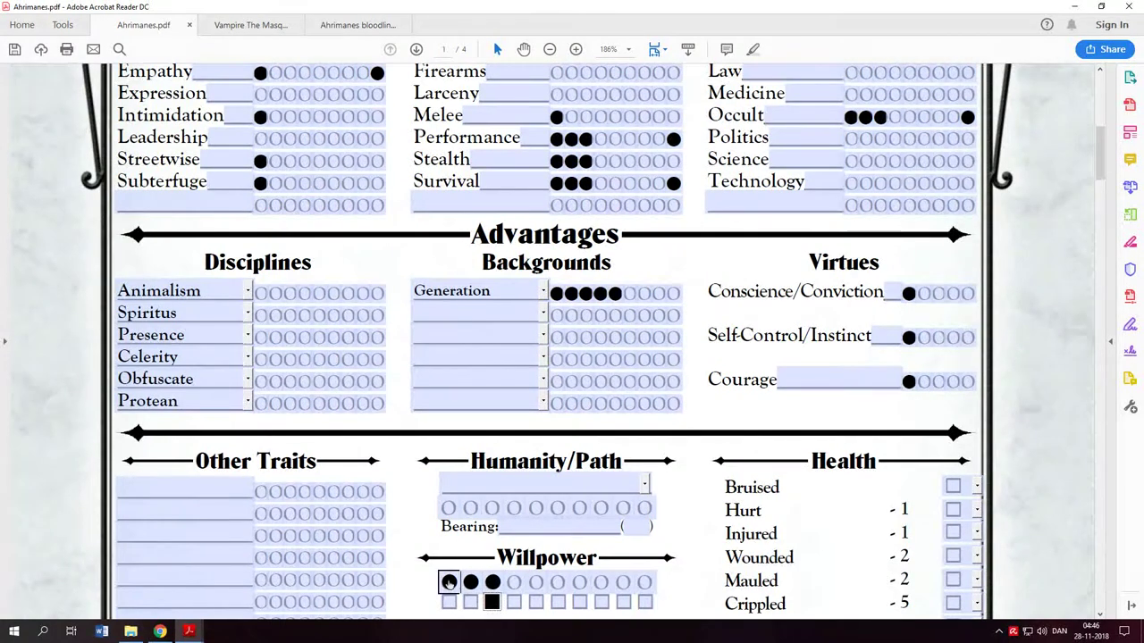
{"action": "left_click", "coordinate": [470, 581]}
{"action": "left_click", "coordinate": [492, 583]}
{"action": "left_click", "coordinate": [492, 603]}
{"action": "left_click", "coordinate": [471, 604]}
{"action": "left_click", "coordinate": [448, 604]}
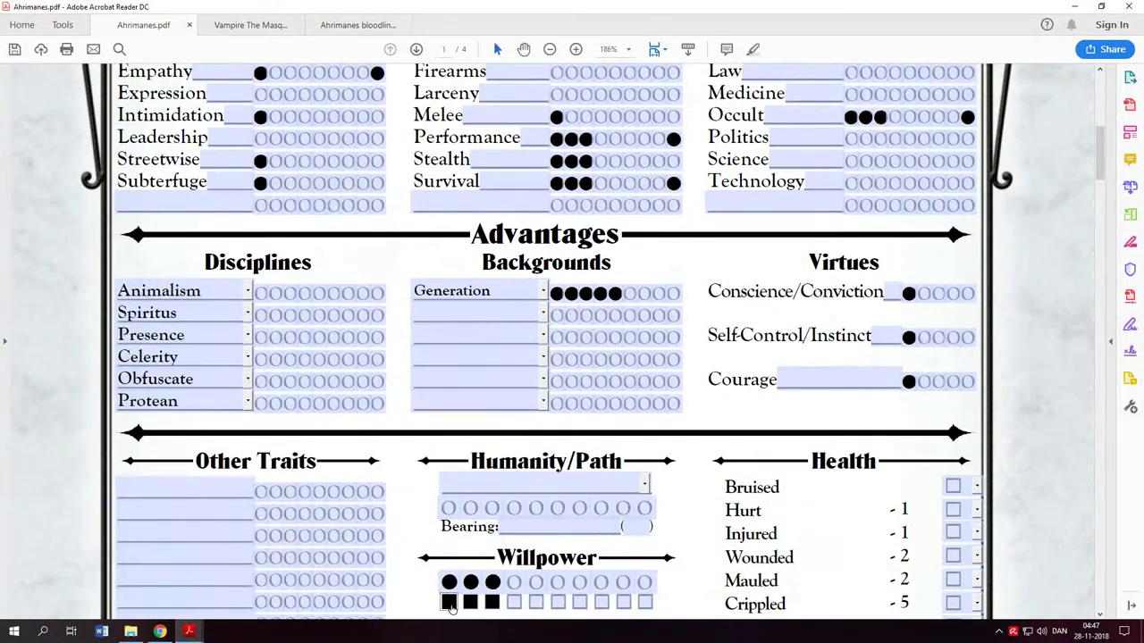
{"action": "left_click", "coordinate": [449, 604]}
{"action": "left_click", "coordinate": [470, 604]}
{"action": "left_click", "coordinate": [490, 603]}
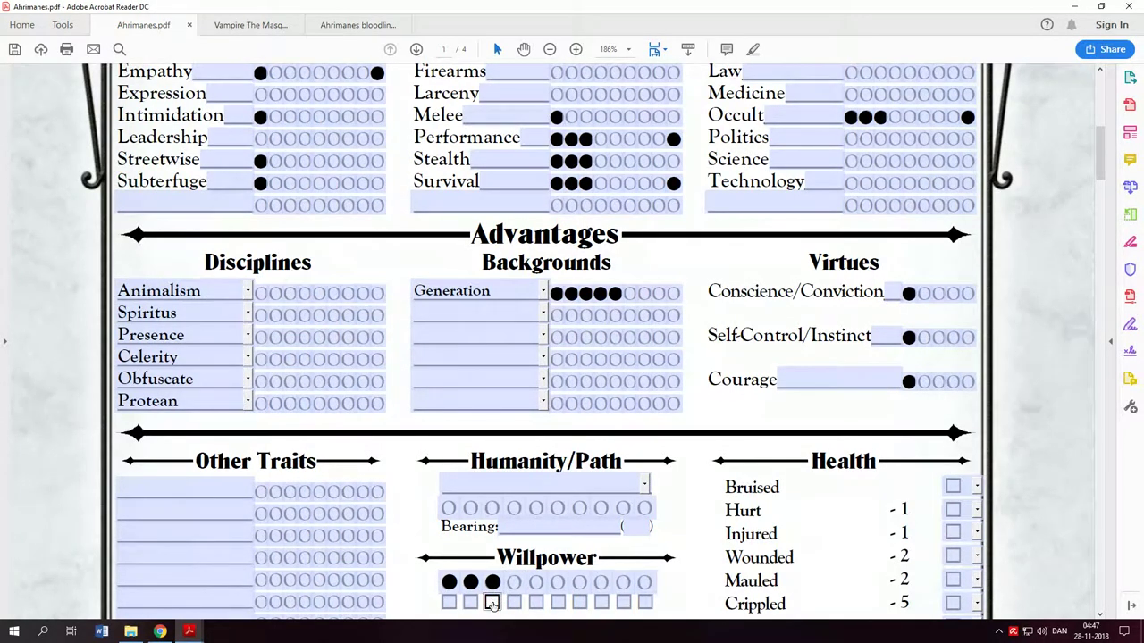
Step: Clear the three Willpower dots
{"action": "scroll", "coordinate": [500, 576], "scroll_direction": "down", "scroll_amount": 1}
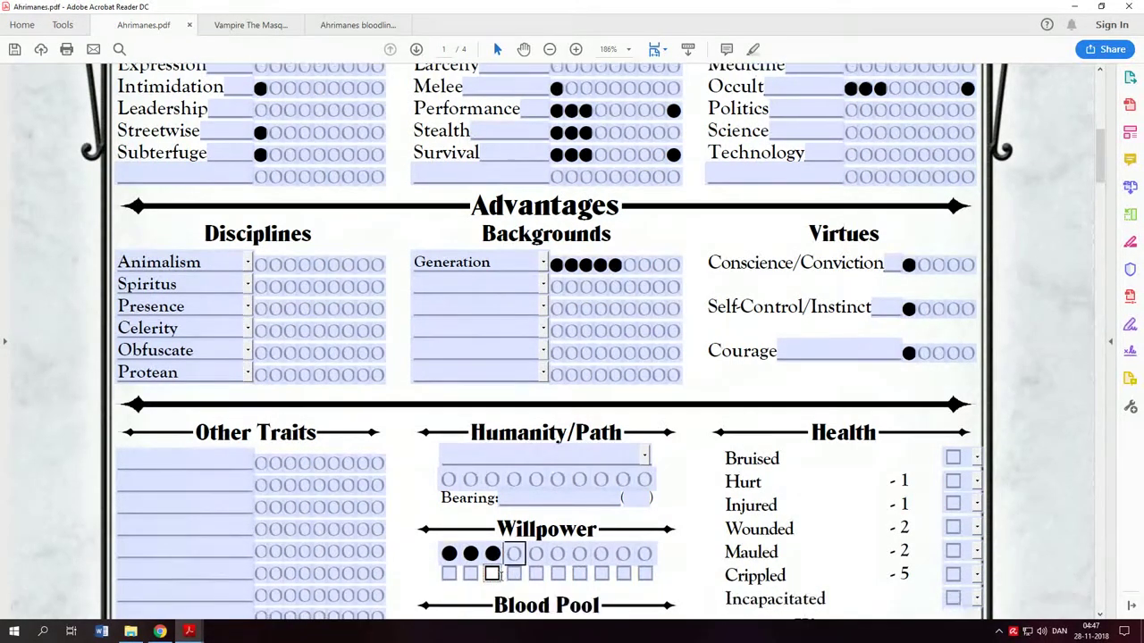
{"action": "scroll", "coordinate": [507, 576], "scroll_direction": "up", "scroll_amount": 10}
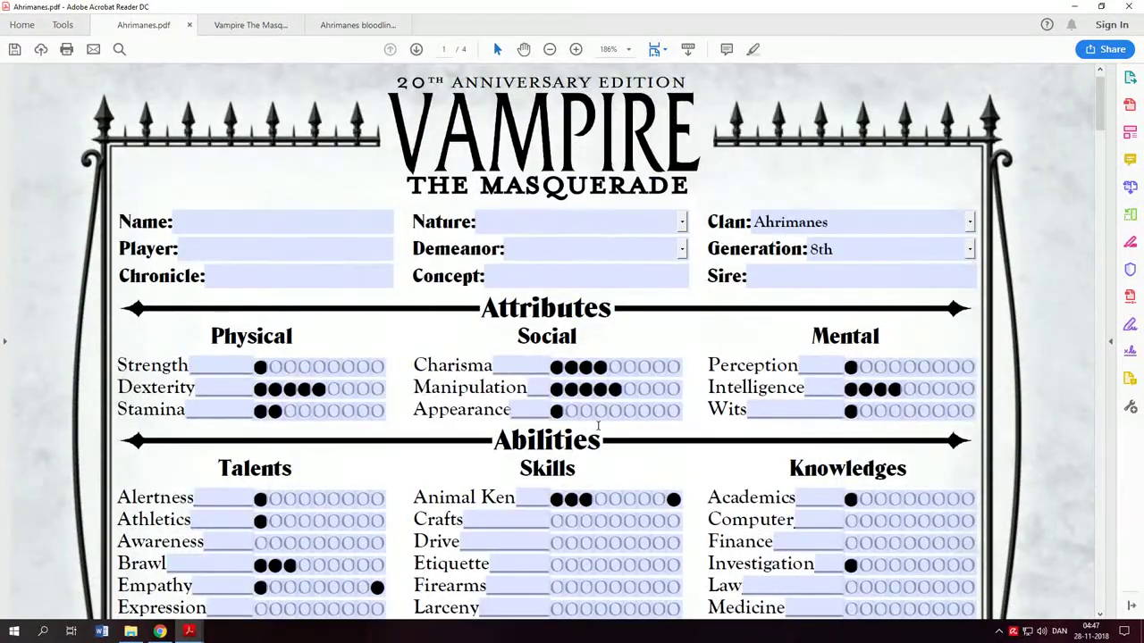
{"action": "scroll", "coordinate": [666, 499], "scroll_direction": "down", "scroll_amount": 2}
{"action": "scroll", "coordinate": [631, 382], "scroll_direction": "down", "scroll_amount": 17}
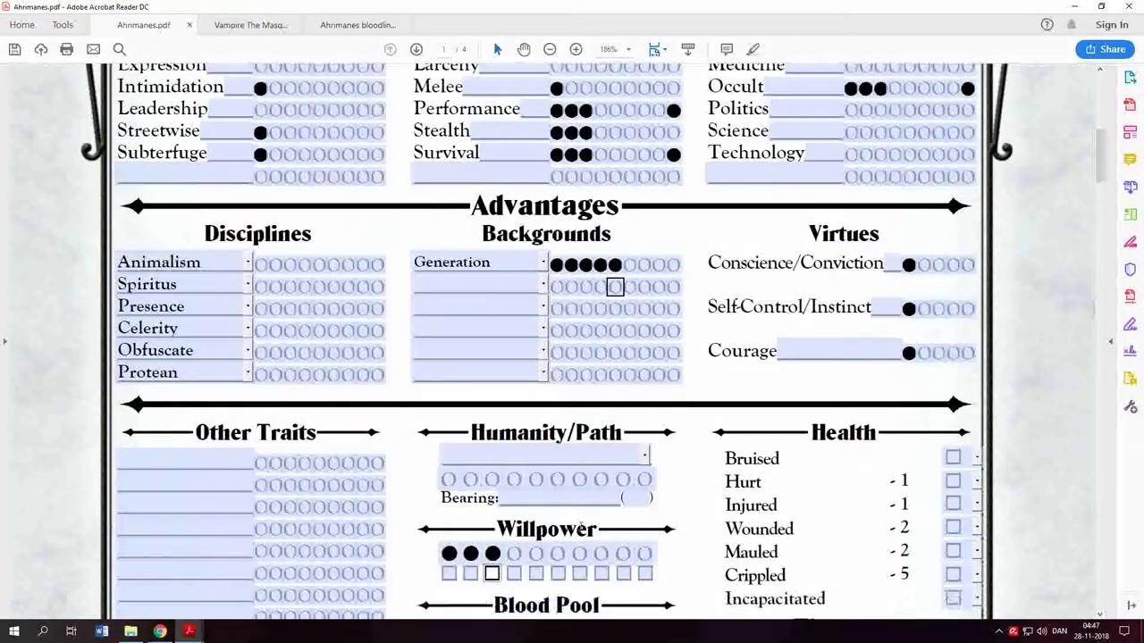
{"action": "left_click", "coordinate": [493, 553]}
{"action": "left_click", "coordinate": [470, 554]}
{"action": "left_click", "coordinate": [449, 554]}
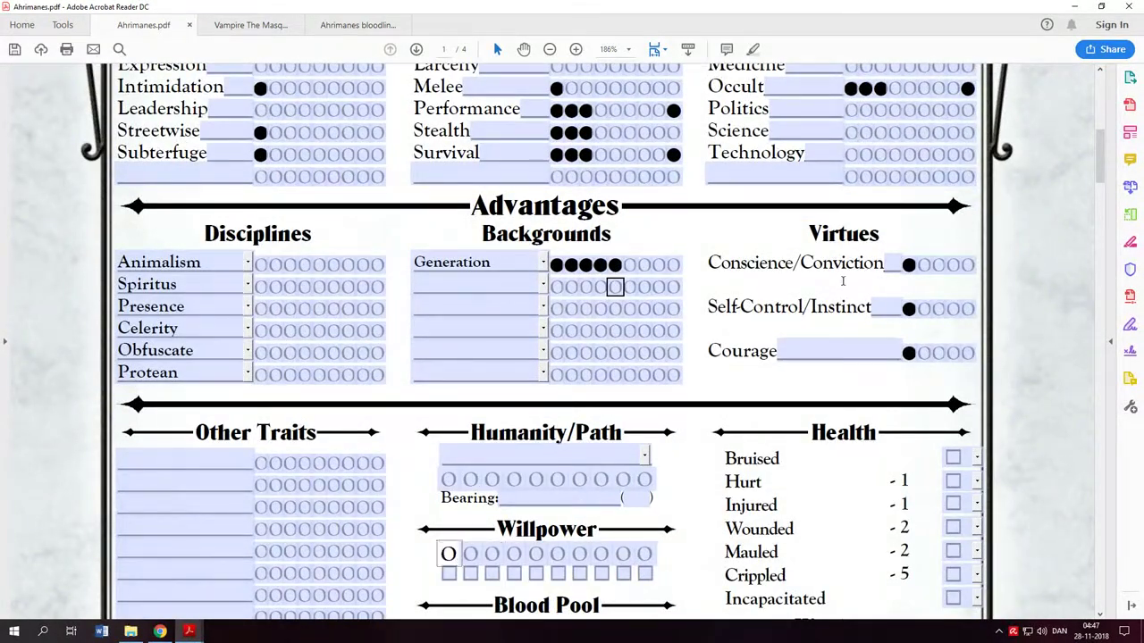
Step: Raise the virtues Conscience/Conviction and Courage to four dots each and Self-Control/Instinct to two dots
{"action": "left_click", "coordinate": [923, 264]}
{"action": "left_click", "coordinate": [938, 265]}
{"action": "left_click", "coordinate": [953, 265]}
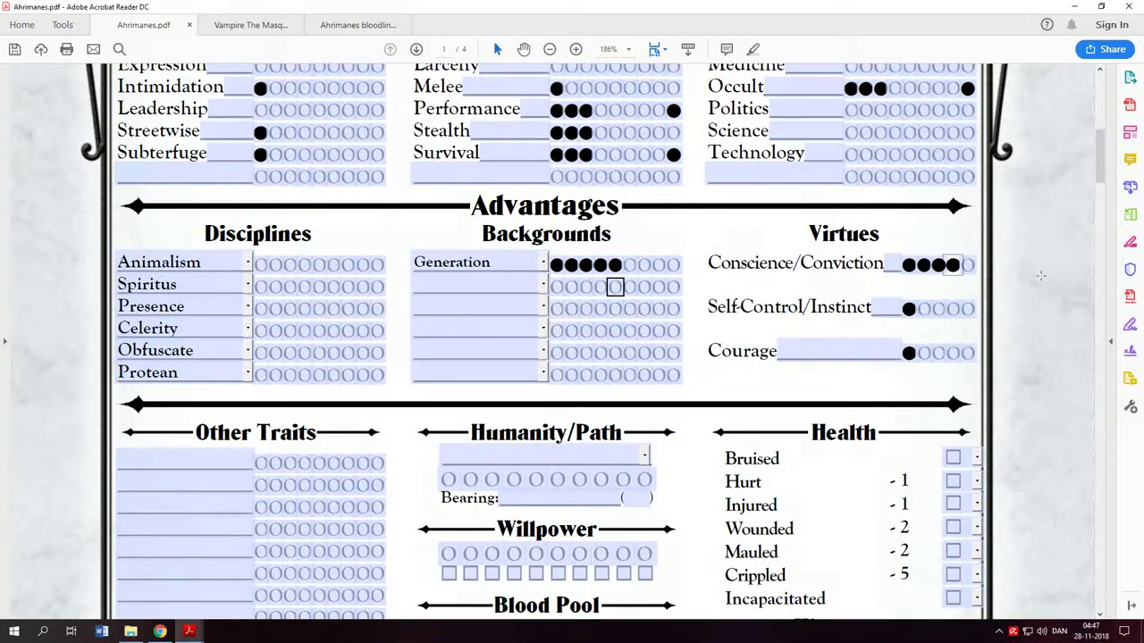
{"action": "left_click", "coordinate": [953, 353]}
{"action": "left_click", "coordinate": [923, 308]}
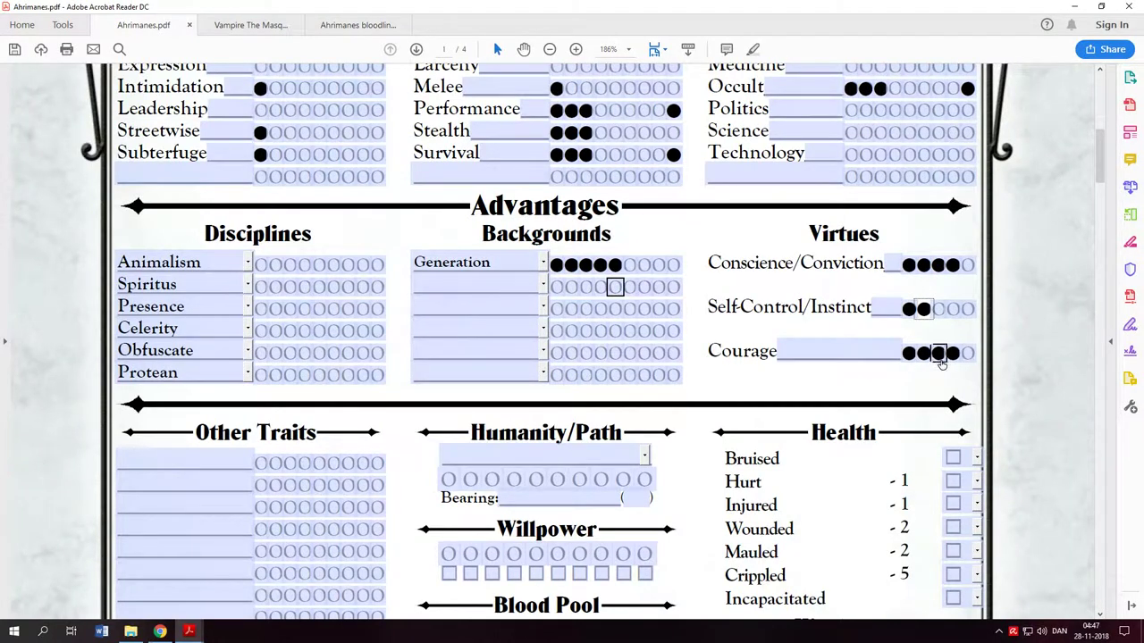
Step: Fill in six dots for the Humanity/Path rating
{"action": "scroll", "coordinate": [622, 427], "scroll_direction": "down", "scroll_amount": 1}
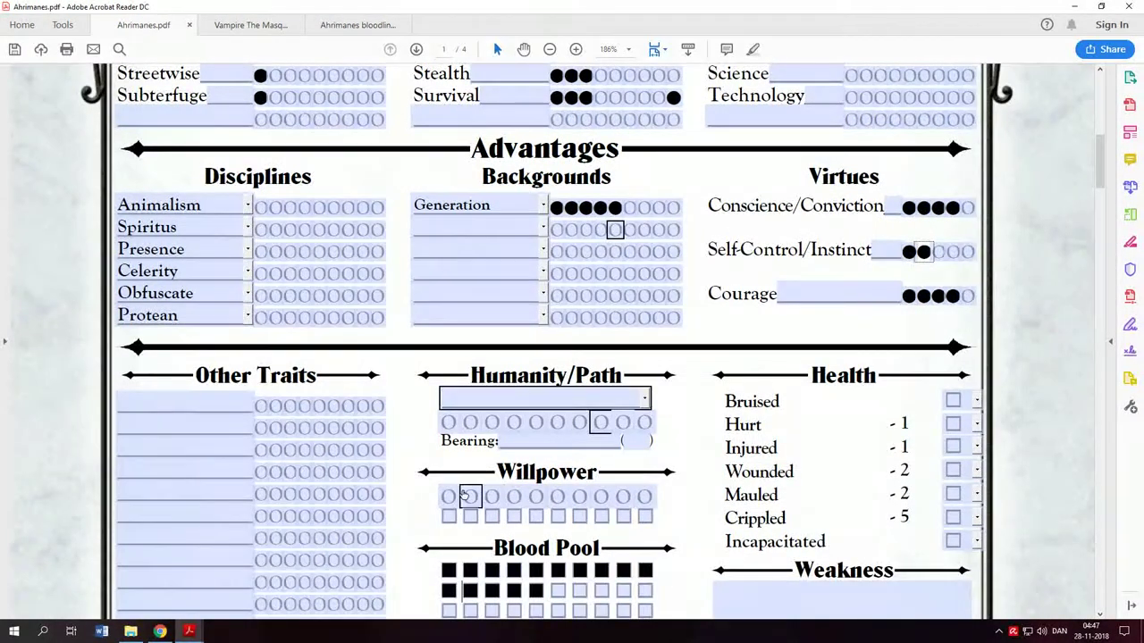
{"action": "left_click", "coordinate": [448, 423]}
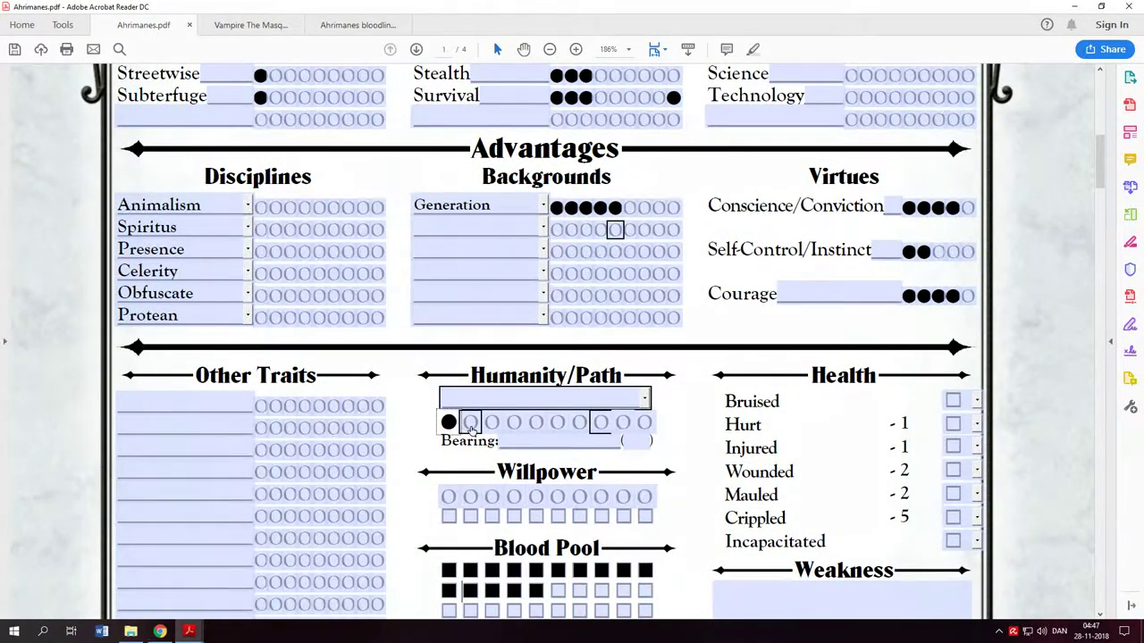
{"action": "left_click", "coordinate": [470, 422]}
{"action": "left_click", "coordinate": [492, 423]}
{"action": "left_click", "coordinate": [514, 423]}
{"action": "left_click", "coordinate": [536, 422]}
{"action": "left_click", "coordinate": [557, 423]}
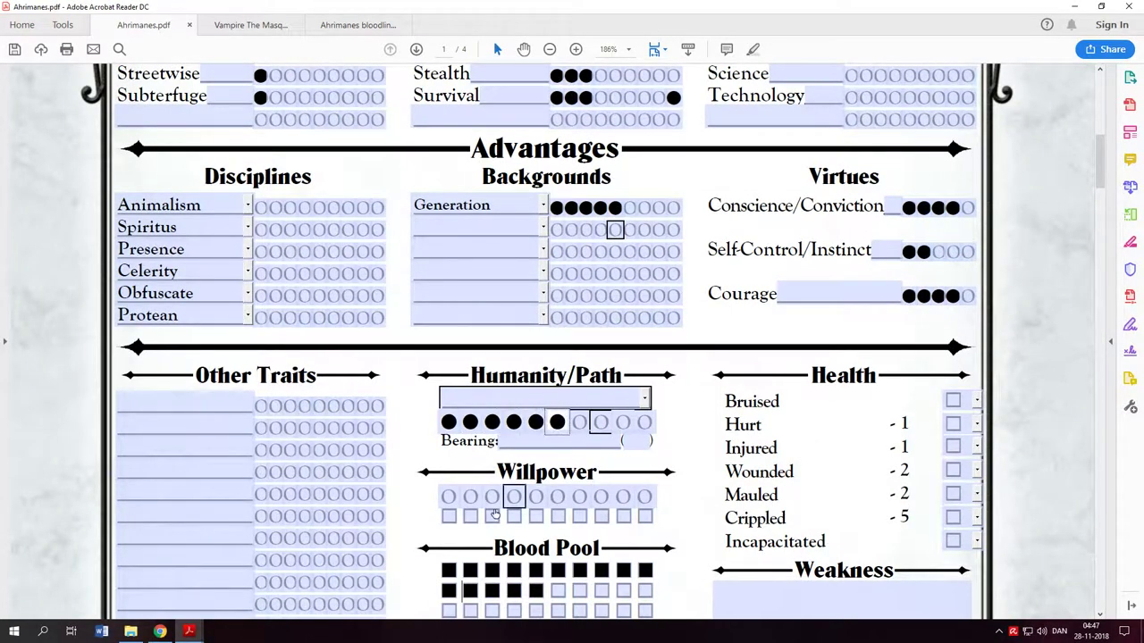
Step: Set the Willpower rating to four dots
{"action": "left_click", "coordinate": [448, 497]}
{"action": "left_click", "coordinate": [470, 497]}
{"action": "left_click", "coordinate": [492, 497]}
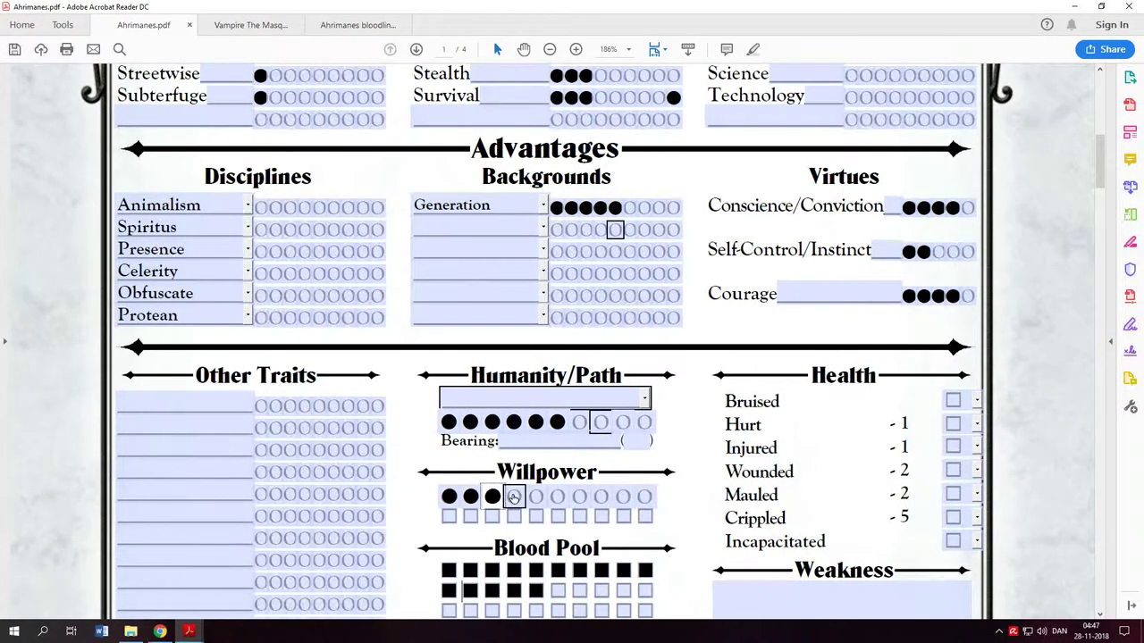
{"action": "left_click", "coordinate": [514, 497]}
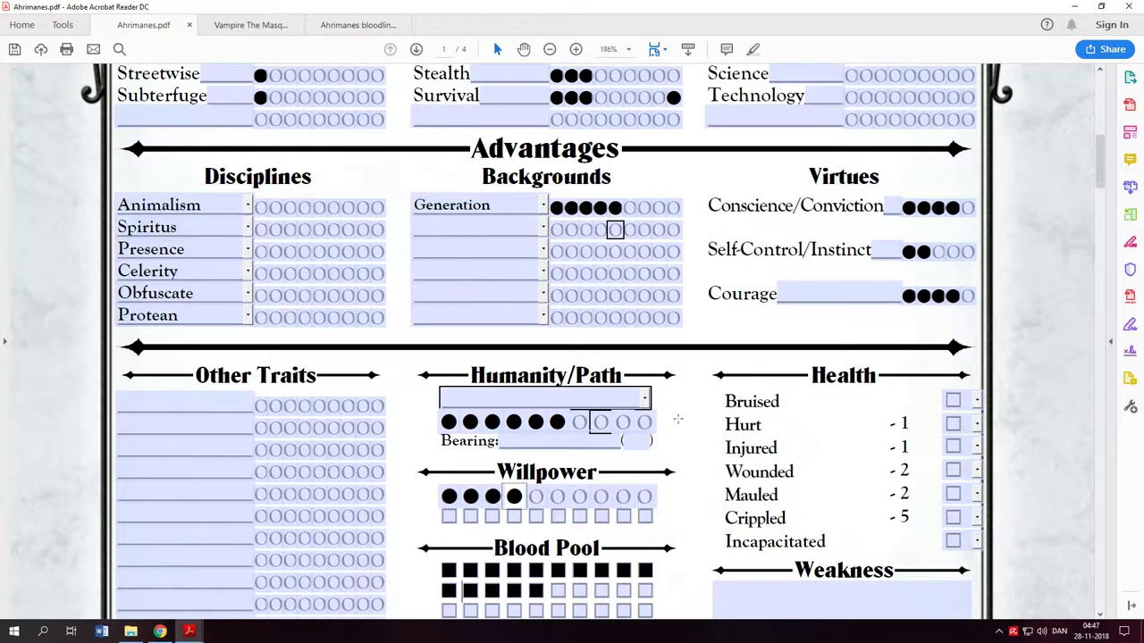
{"action": "scroll", "coordinate": [631, 433], "scroll_direction": "down", "scroll_amount": 3}
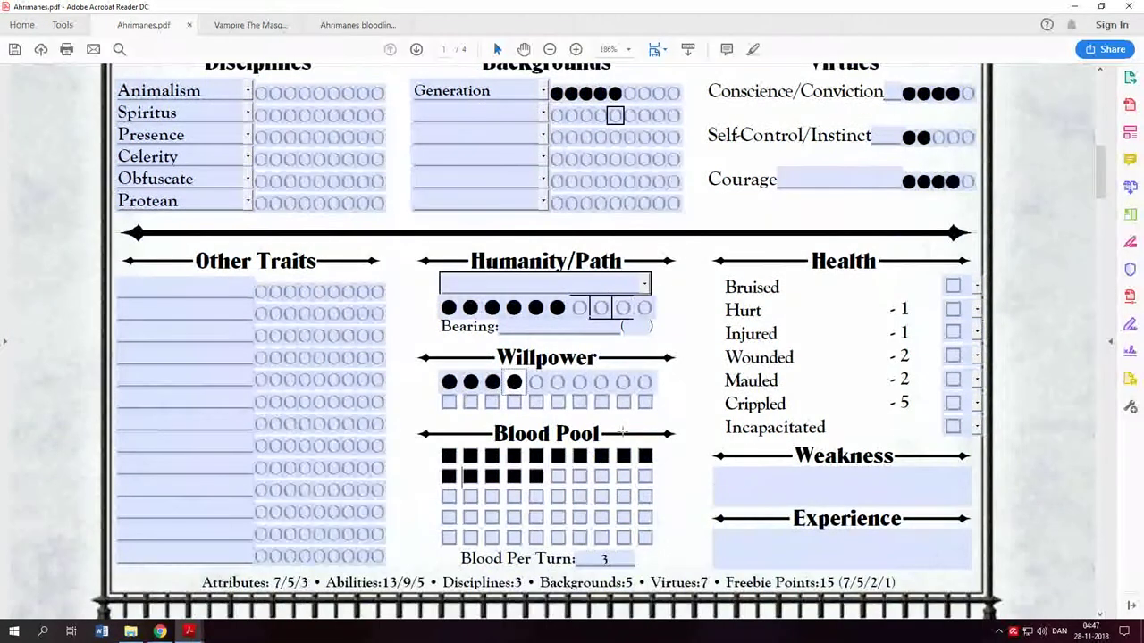
Step: Examine the damage symbols offered for the Bruised health level
{"action": "scroll", "coordinate": [623, 434], "scroll_direction": "down", "scroll_amount": 1}
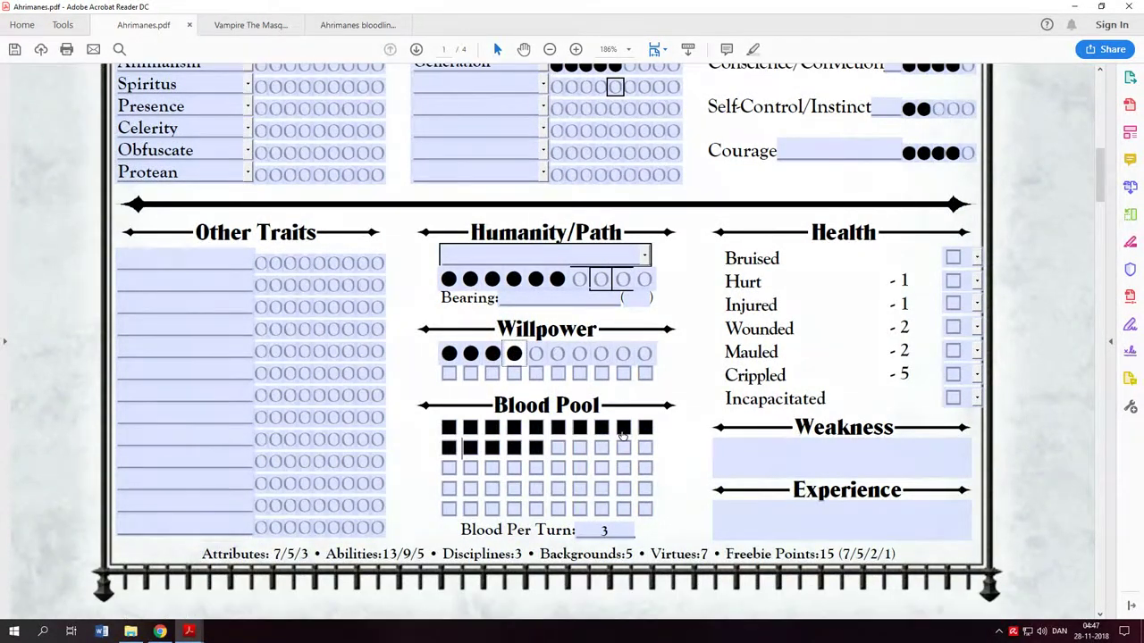
{"action": "scroll", "coordinate": [623, 433], "scroll_direction": "down", "scroll_amount": 1}
{"action": "scroll", "coordinate": [623, 436], "scroll_direction": "up", "scroll_amount": 4}
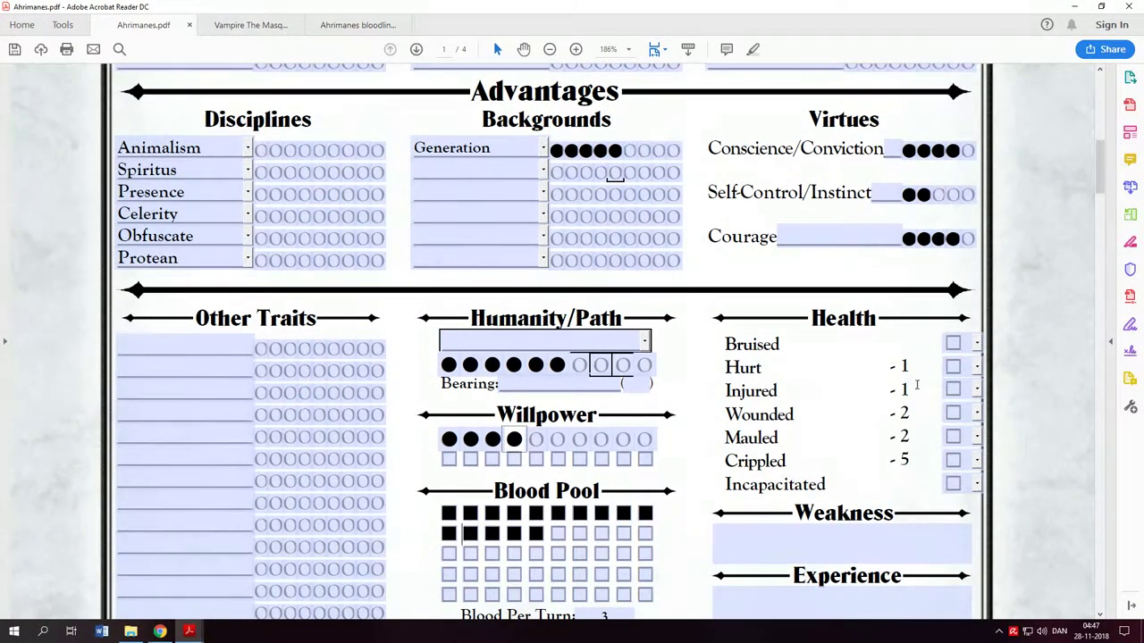
{"action": "left_click", "coordinate": [977, 345]}
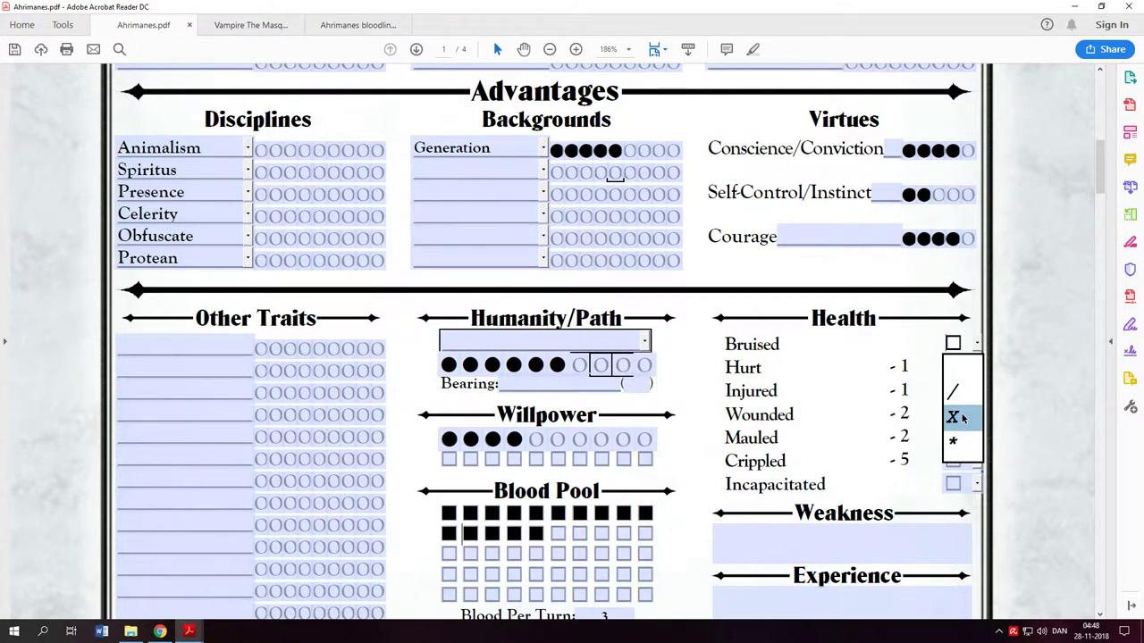
{"action": "left_click", "coordinate": [976, 359]}
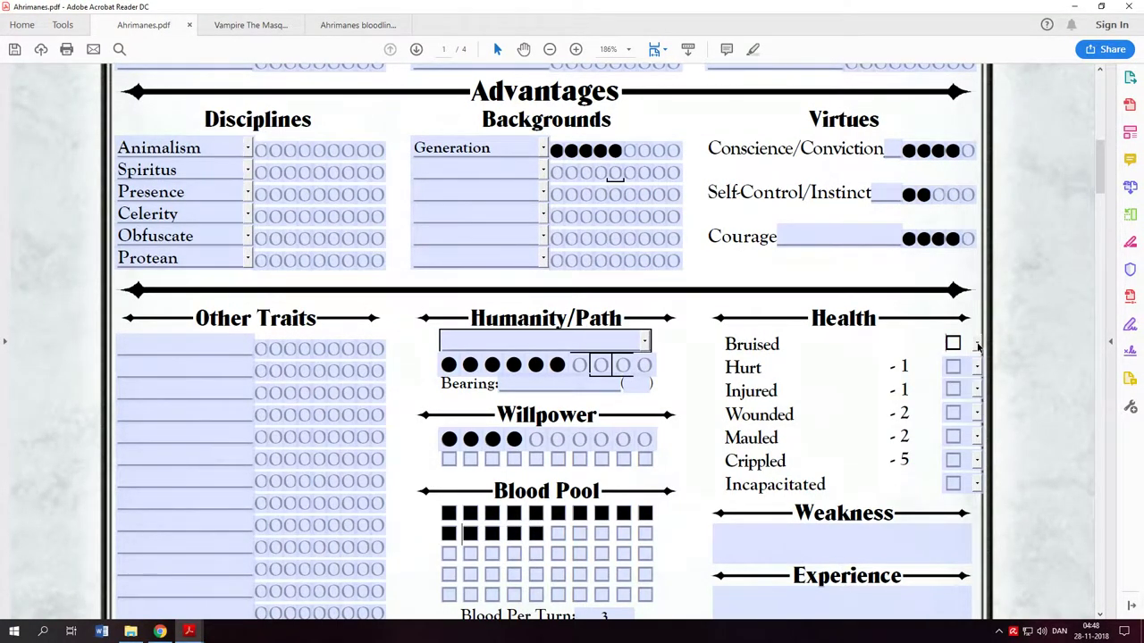
{"action": "left_click", "coordinate": [977, 345]}
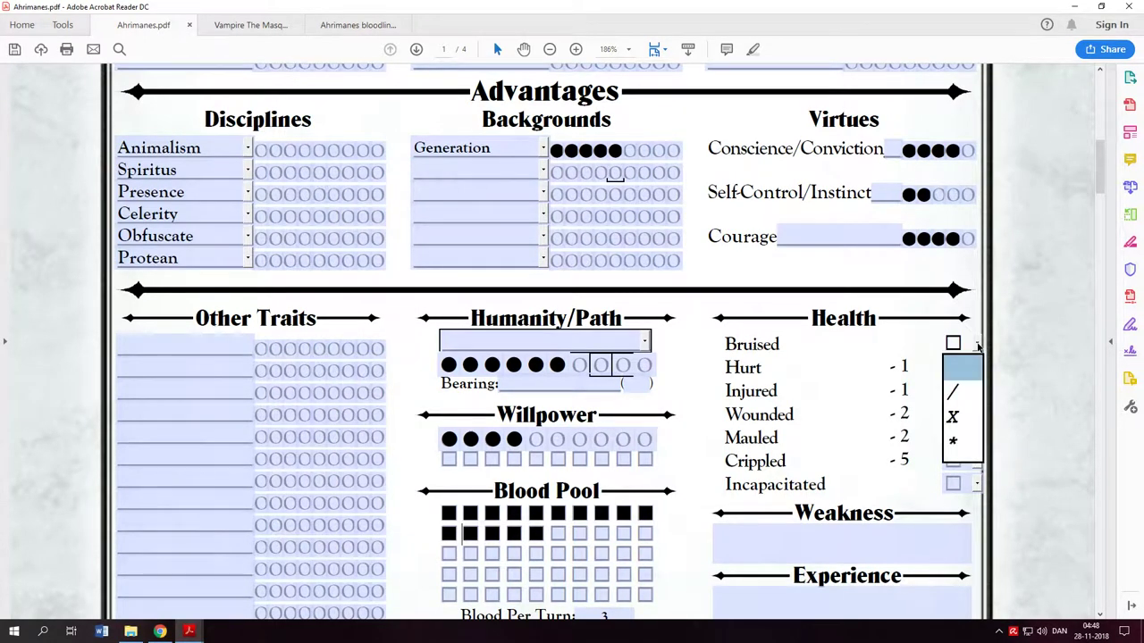
{"action": "left_click", "coordinate": [978, 346]}
{"action": "left_click", "coordinate": [978, 347]}
{"action": "left_click", "coordinate": [978, 346]}
Step: Mark the Hurt and Incapacitated health levels with a slash, and change Bruised from a slash to an X
{"action": "left_click", "coordinate": [978, 346]}
{"action": "left_click", "coordinate": [965, 391]}
{"action": "left_click", "coordinate": [977, 368]}
{"action": "left_click", "coordinate": [963, 413]}
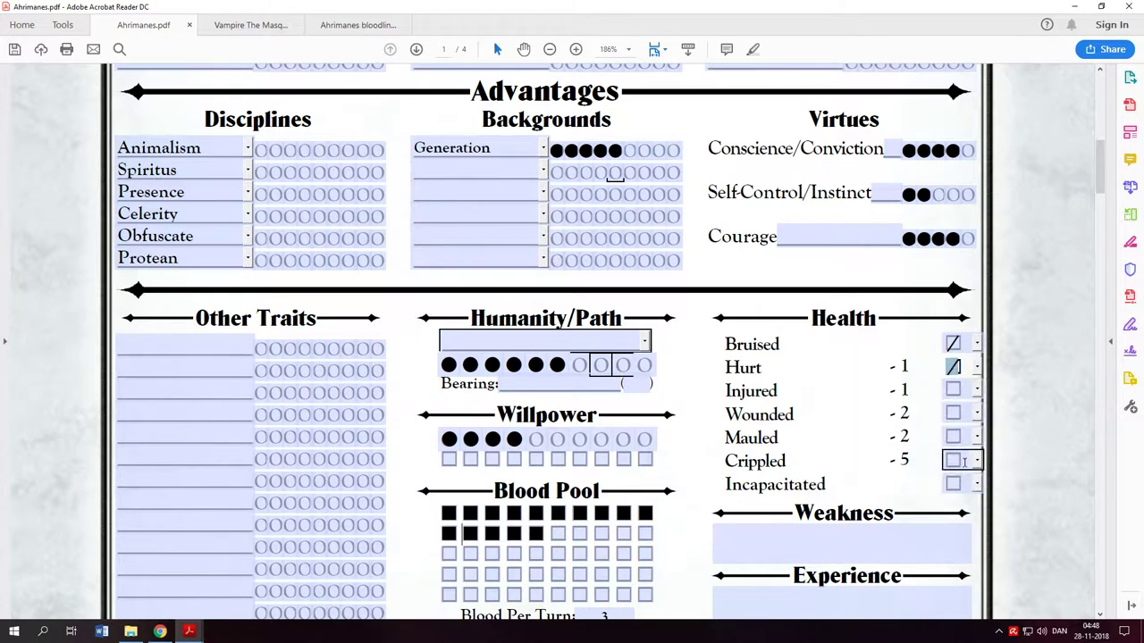
{"action": "left_click", "coordinate": [978, 484]}
{"action": "left_click", "coordinate": [966, 529]}
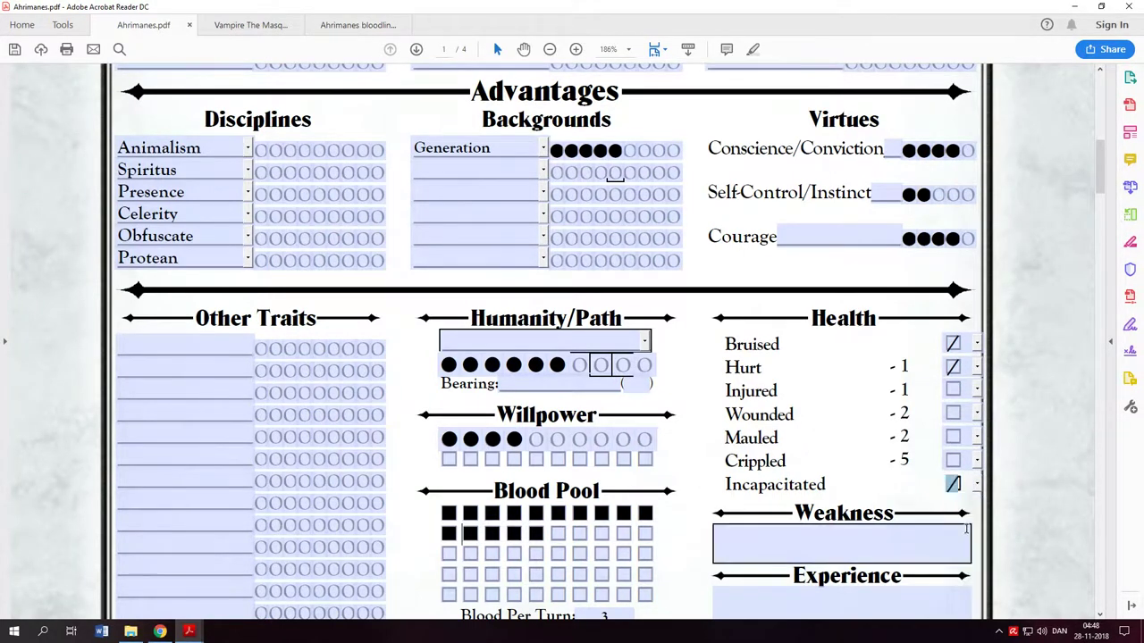
{"action": "left_click", "coordinate": [978, 344]}
{"action": "left_click", "coordinate": [962, 420]}
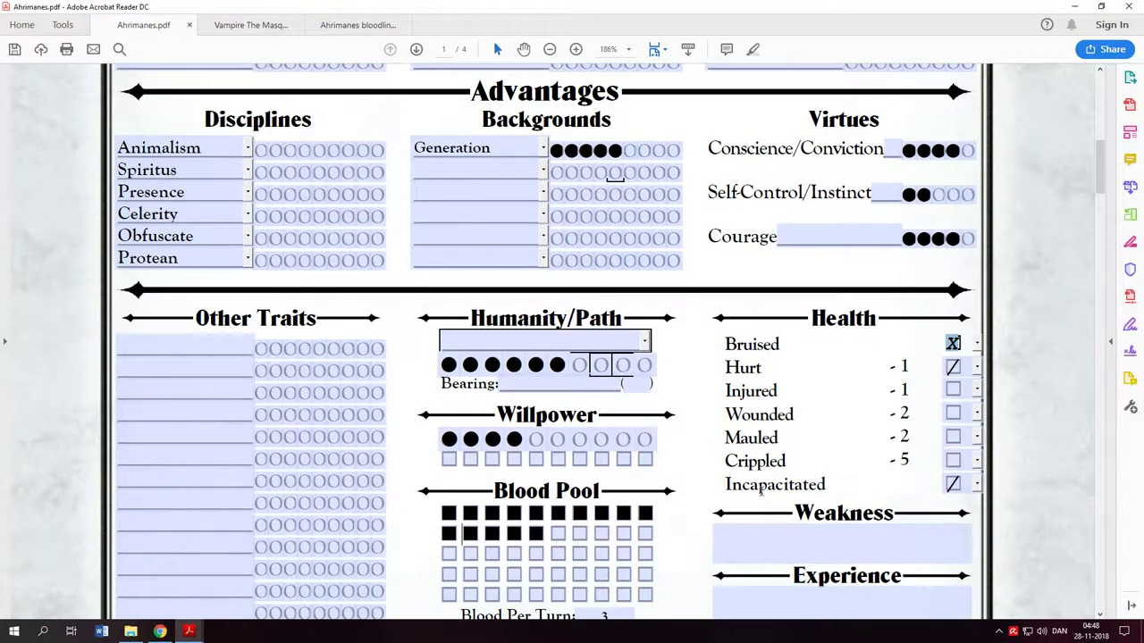
Step: Clear the damage marks from the Bruised, Hurt and Incapacitated health levels
{"action": "left_click", "coordinate": [977, 344]}
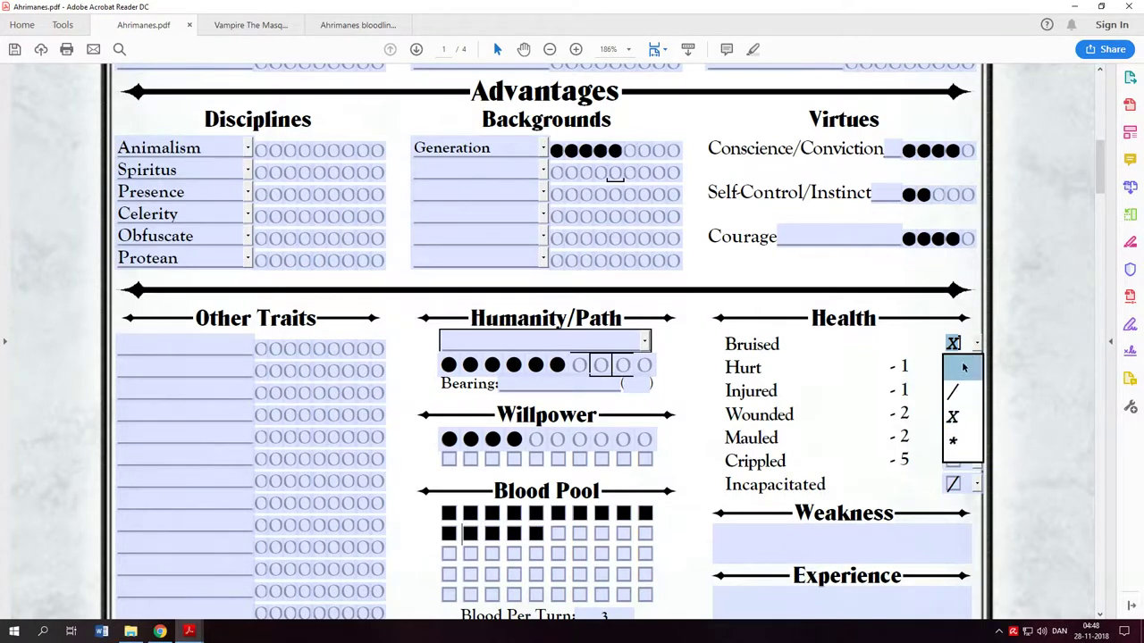
{"action": "left_click", "coordinate": [975, 390]}
{"action": "left_click", "coordinate": [976, 367]}
{"action": "left_click", "coordinate": [961, 390]}
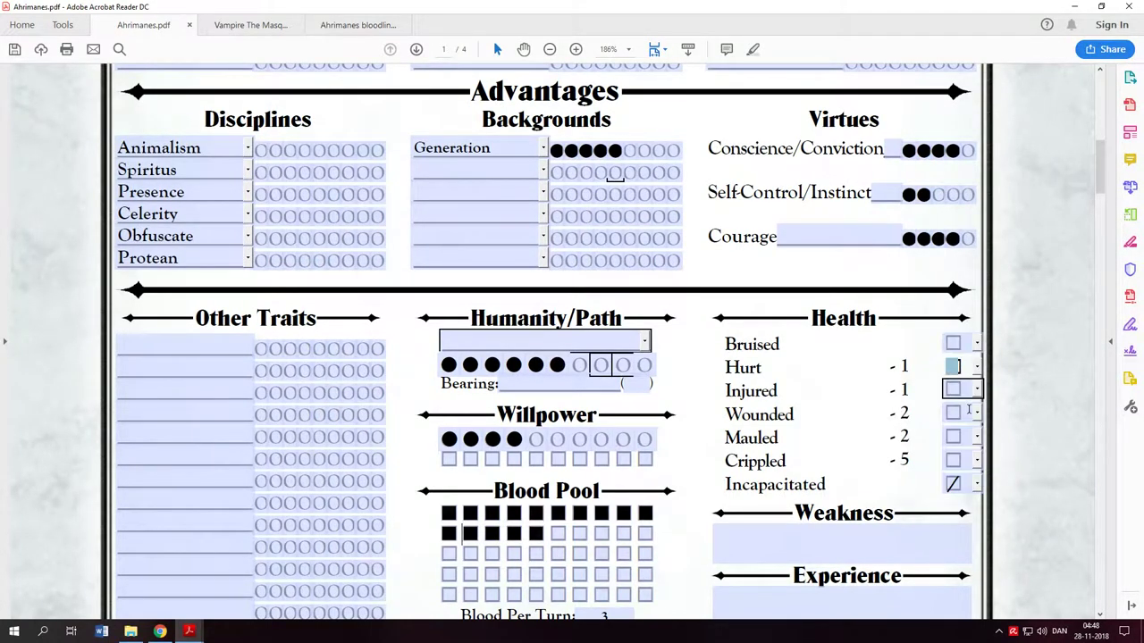
{"action": "left_click", "coordinate": [977, 484]}
{"action": "left_click", "coordinate": [954, 506]}
Step: Browse the flaws available for the first Flaw entry in the Merits & Flaws section on page 2
{"action": "scroll", "coordinate": [773, 485], "scroll_direction": "down", "scroll_amount": 10}
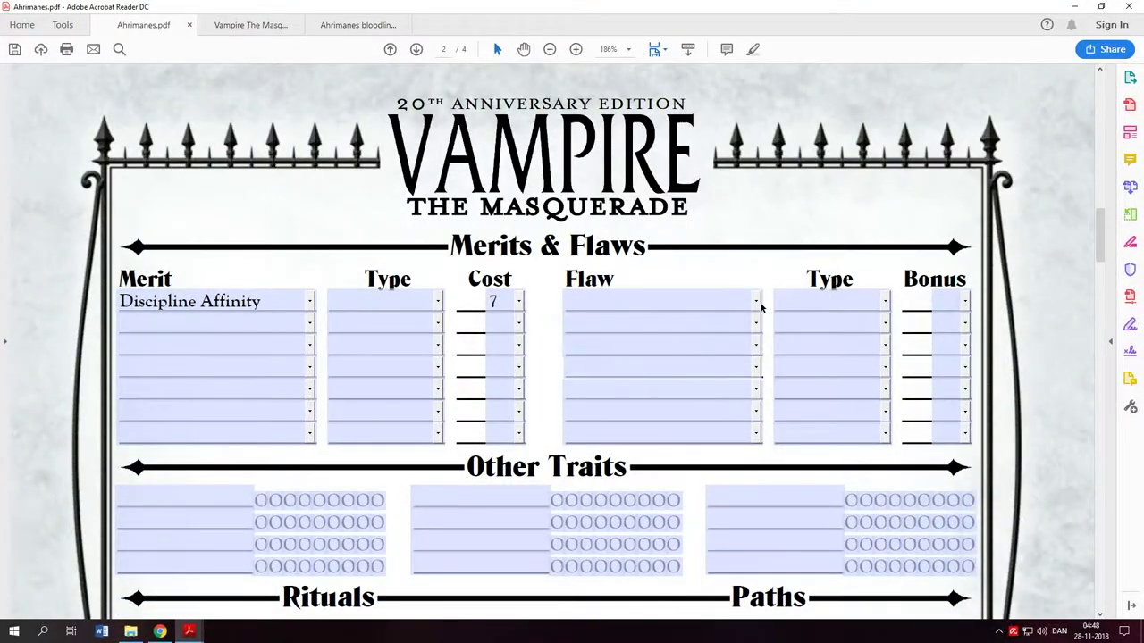
{"action": "left_click", "coordinate": [758, 304]}
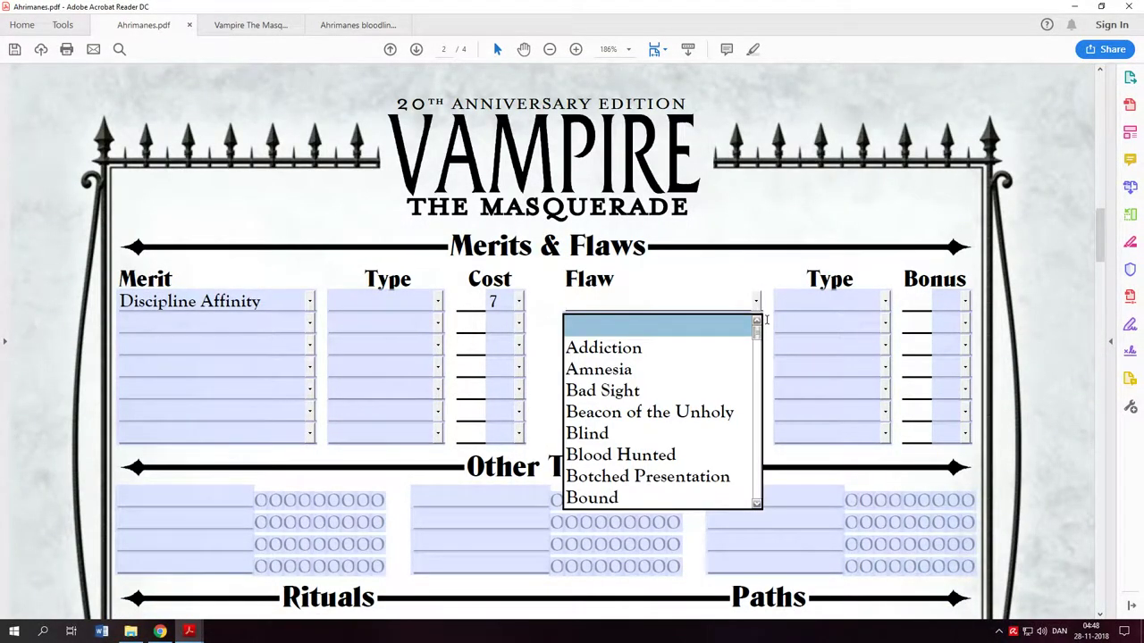
{"action": "mouse_move", "coordinate": [757, 329]}
{"action": "left_mouse_down"}
{"action": "mouse_move", "coordinate": [755, 500]}
{"action": "mouse_move", "coordinate": [759, 338]}
{"action": "mouse_move", "coordinate": [759, 349]}
{"action": "left_mouse_up"}
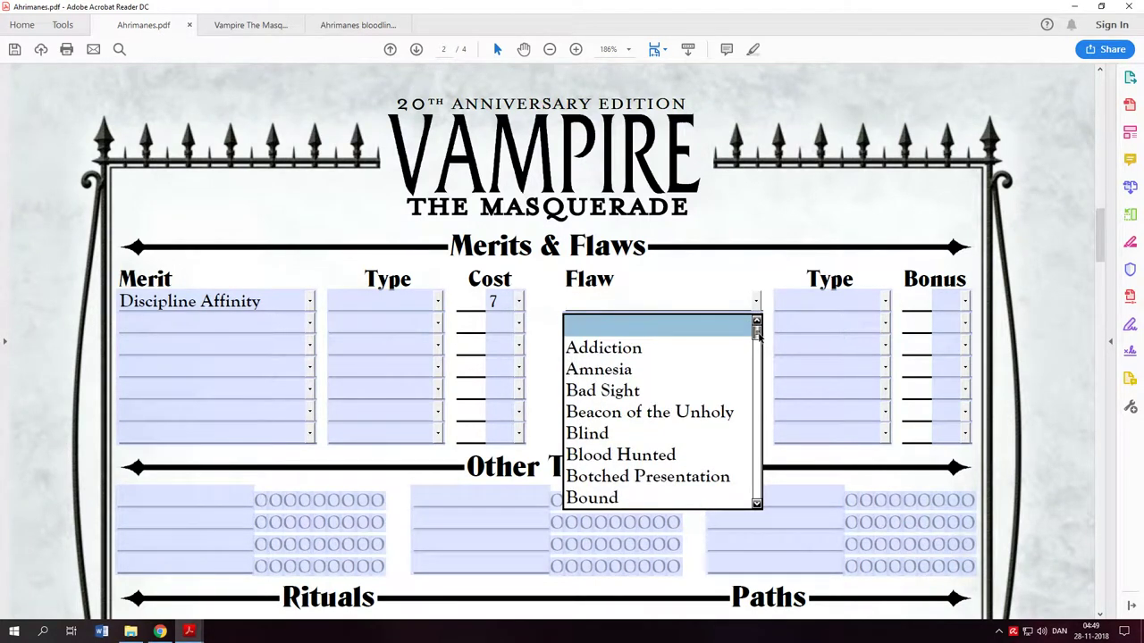
{"action": "scroll", "coordinate": [758, 335], "scroll_direction": "down", "scroll_amount": 1}
{"action": "scroll", "coordinate": [758, 334], "scroll_direction": "up", "scroll_amount": 1}
{"action": "scroll", "coordinate": [758, 334], "scroll_direction": "down", "scroll_amount": 1}
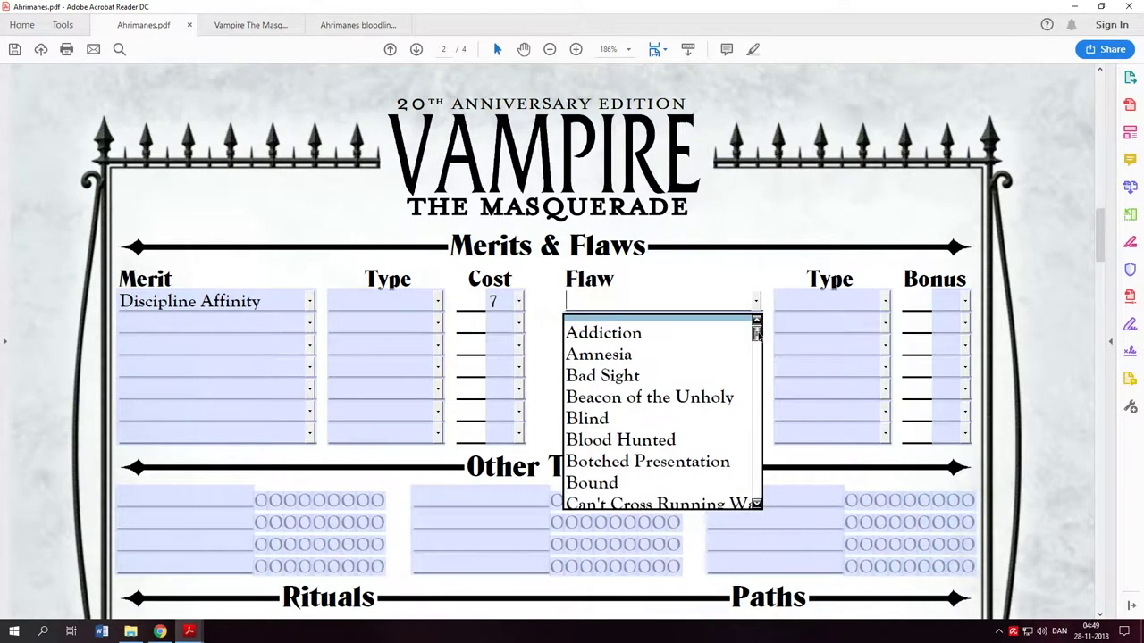
{"action": "scroll", "coordinate": [757, 334], "scroll_direction": "up", "scroll_amount": 1}
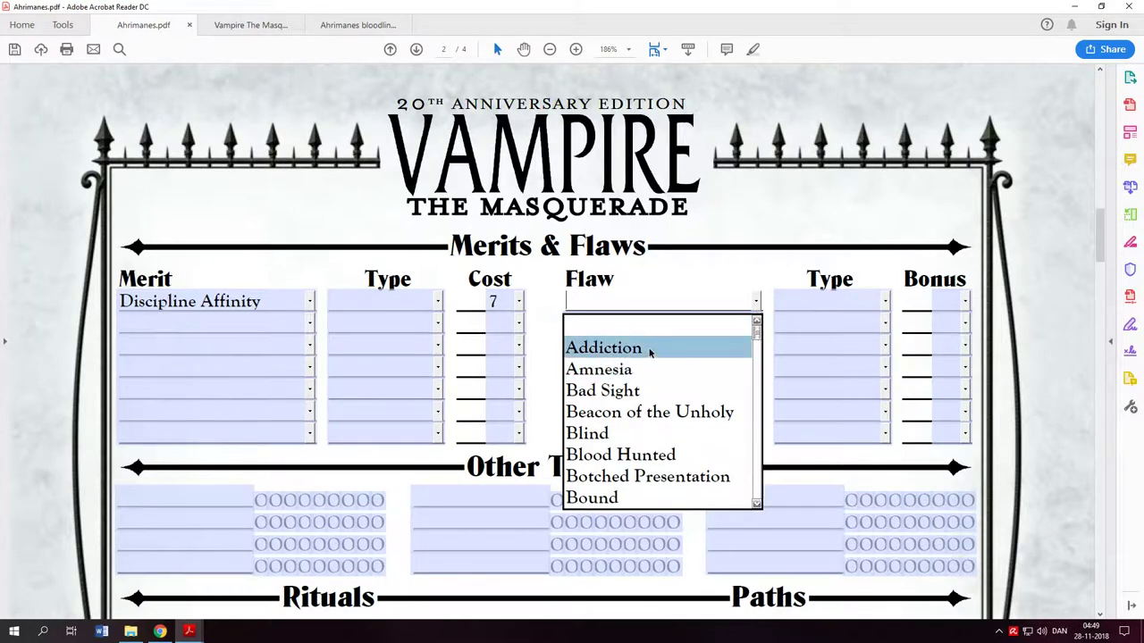
{"action": "scroll", "coordinate": [758, 334], "scroll_direction": "down", "scroll_amount": 1}
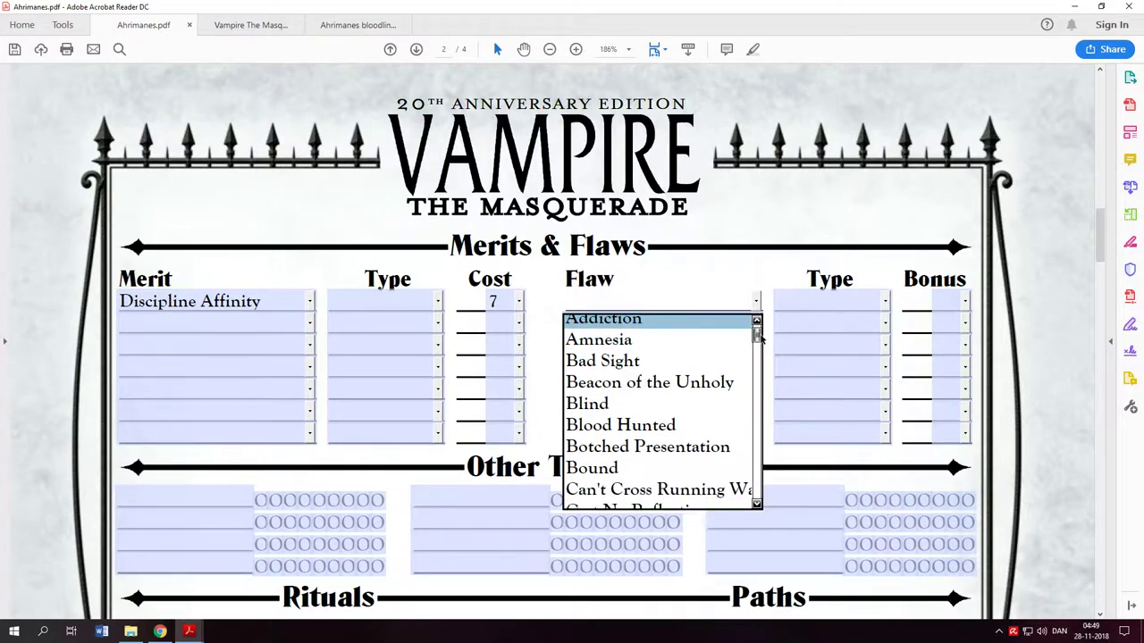
{"action": "scroll", "coordinate": [758, 336], "scroll_direction": "up", "scroll_amount": 1}
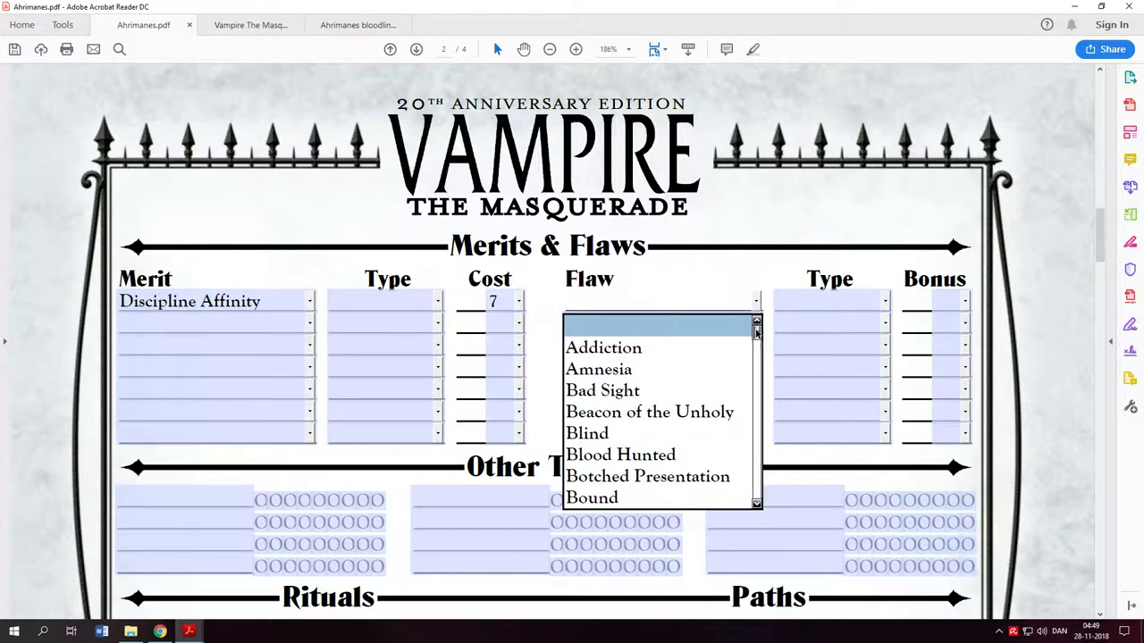
{"action": "scroll", "coordinate": [757, 333], "scroll_direction": "down", "scroll_amount": 1}
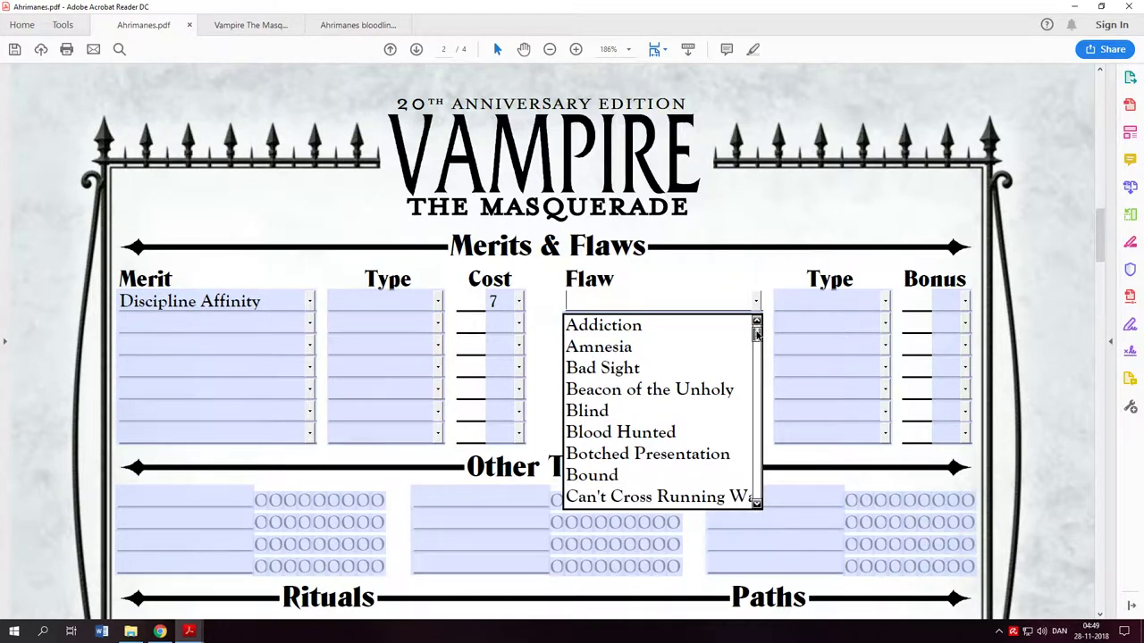
{"action": "scroll", "coordinate": [757, 333], "scroll_direction": "down", "scroll_amount": 1}
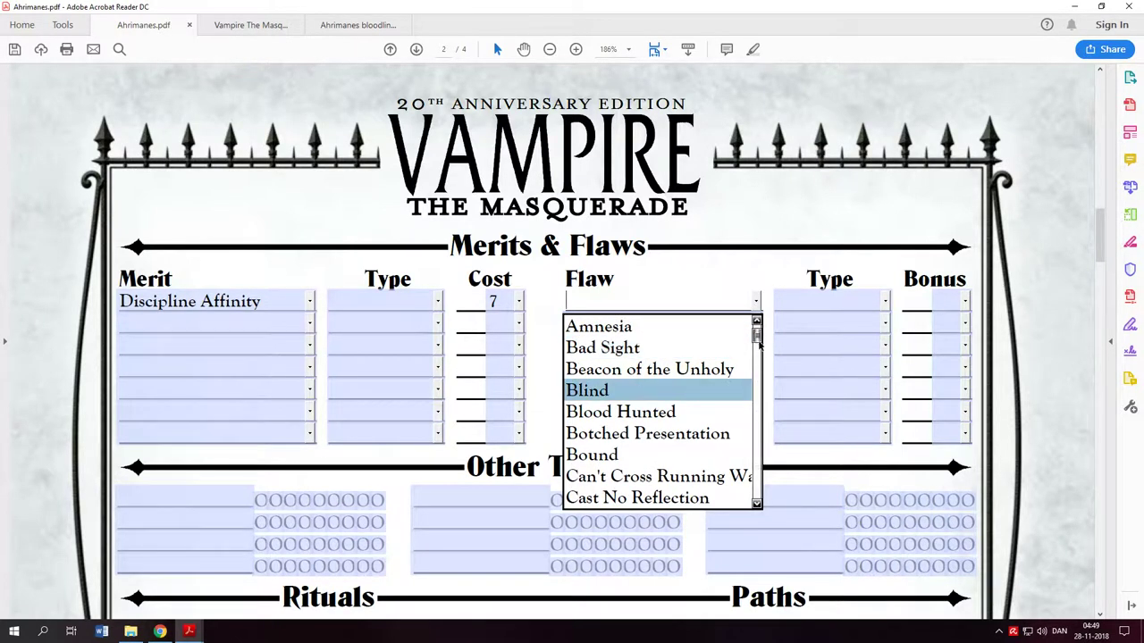
{"action": "left_click_drag", "start_coordinate": [757, 337], "coordinate": [758, 384]}
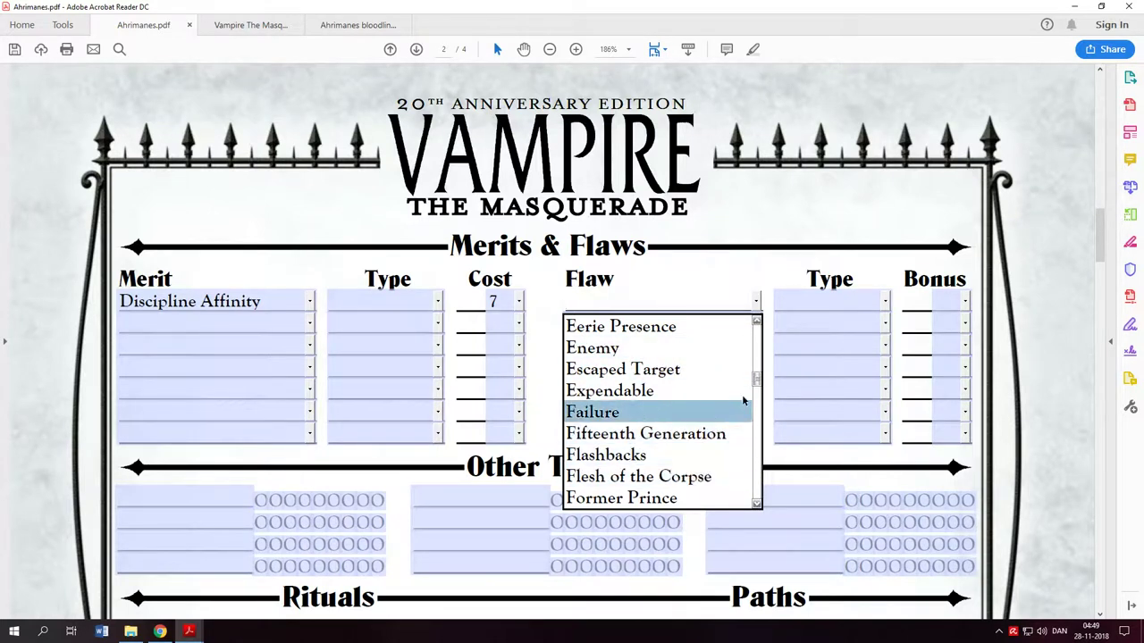
{"action": "left_click_drag", "start_coordinate": [757, 381], "coordinate": [758, 302]}
Step: Examine the type and bonus choices for the first flaw, leaving both entries blank
{"action": "left_click", "coordinate": [889, 304]}
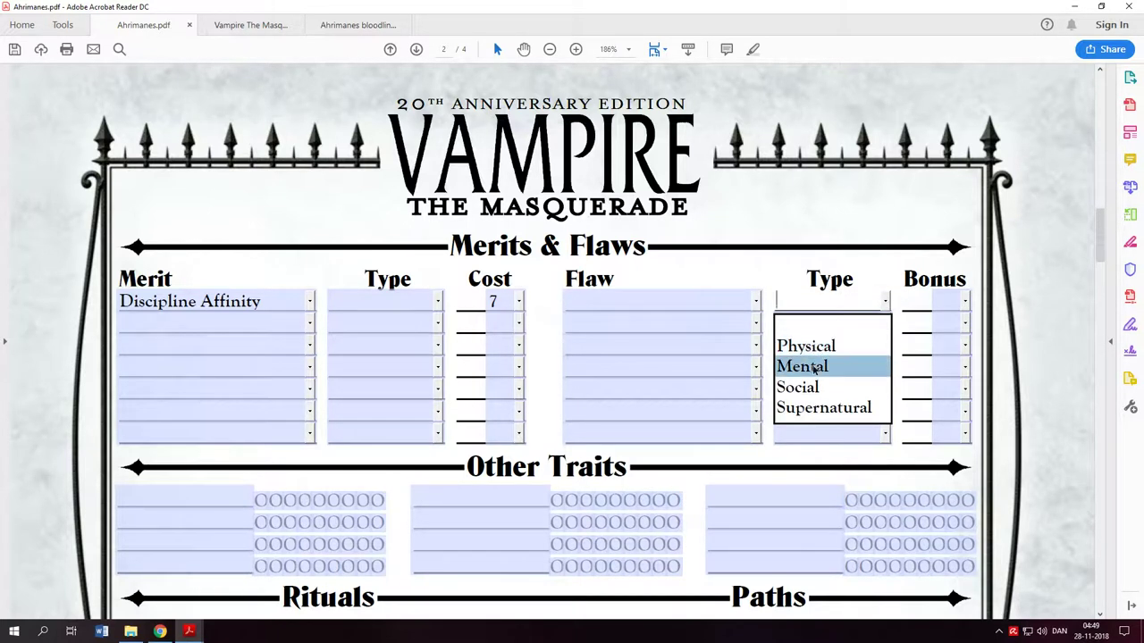
{"action": "left_click", "coordinate": [888, 303]}
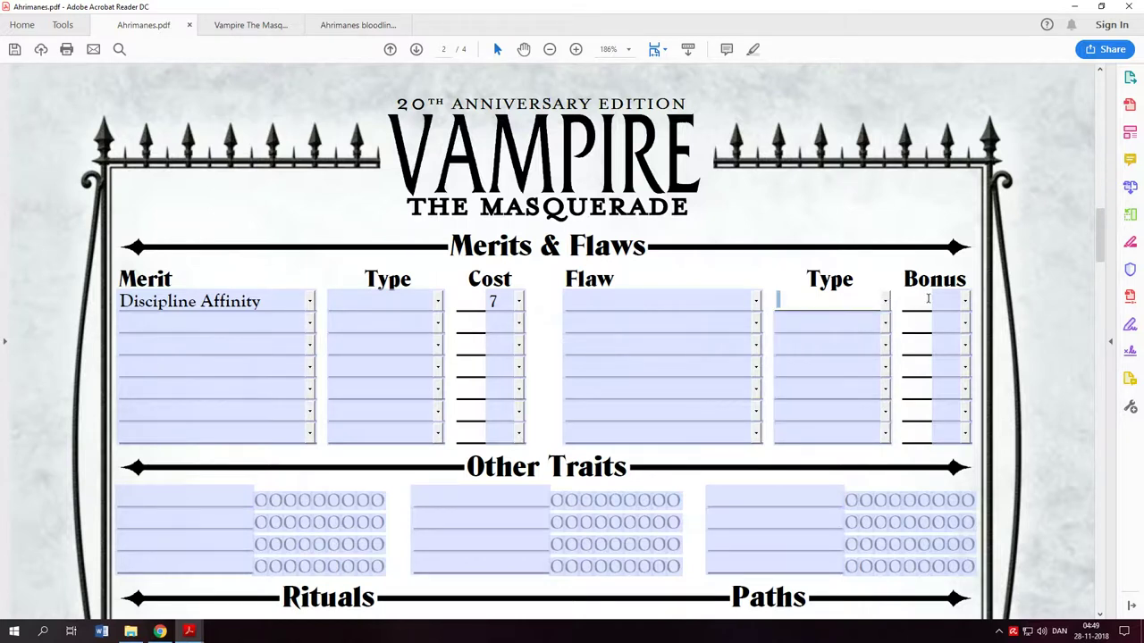
{"action": "left_click", "coordinate": [966, 304]}
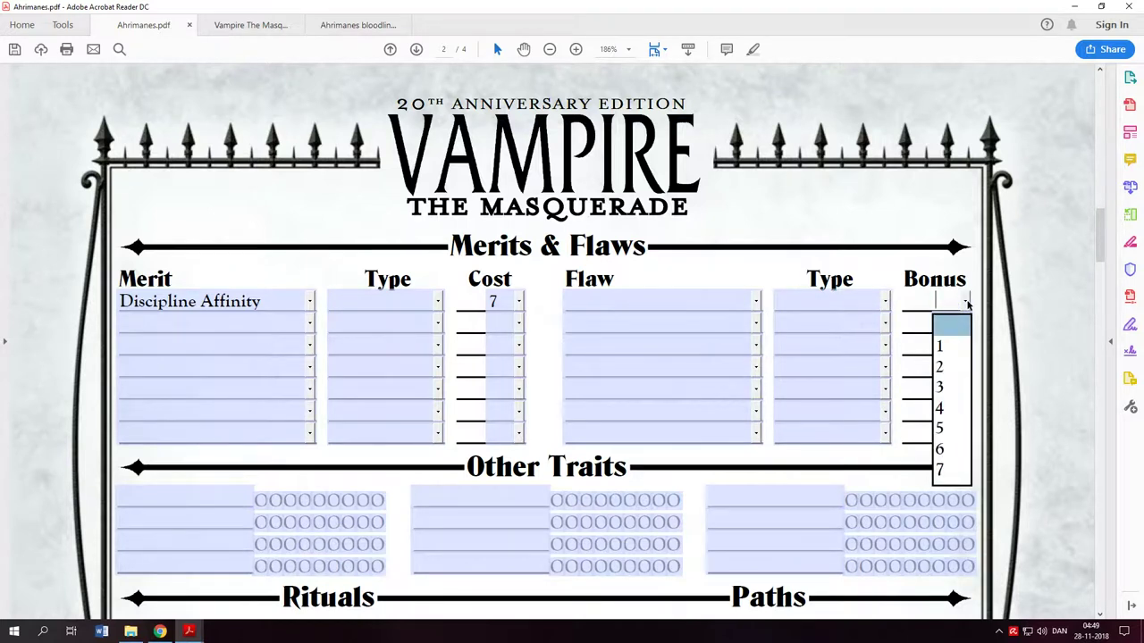
{"action": "left_click", "coordinate": [966, 304]}
{"action": "left_click", "coordinate": [264, 300]}
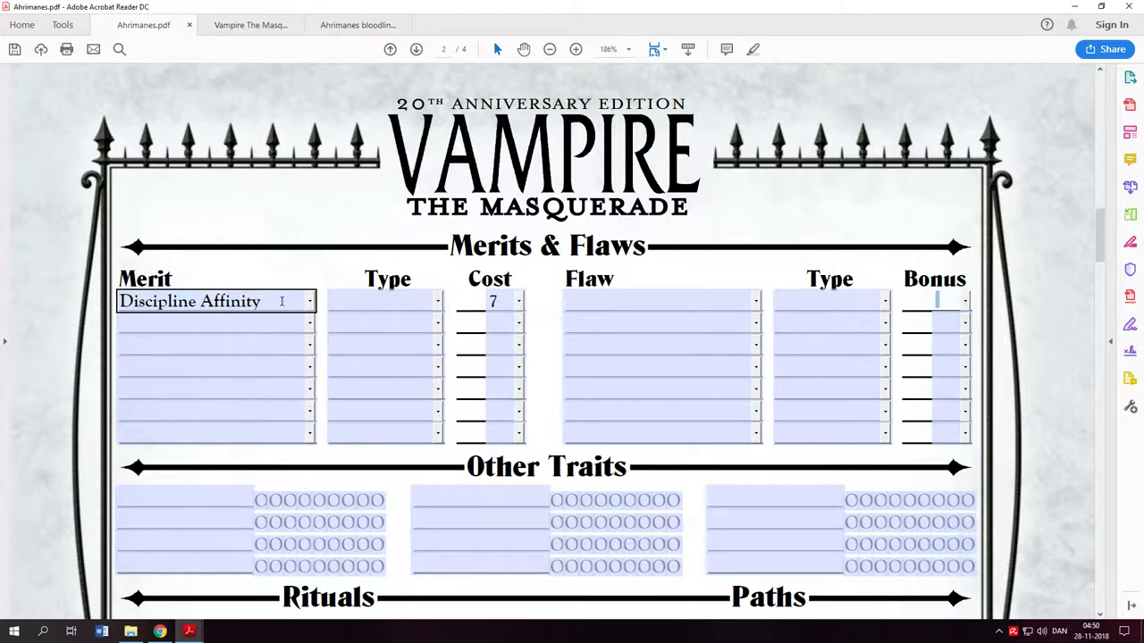
{"action": "left_click", "coordinate": [366, 304]}
{"action": "left_click", "coordinate": [318, 245]}
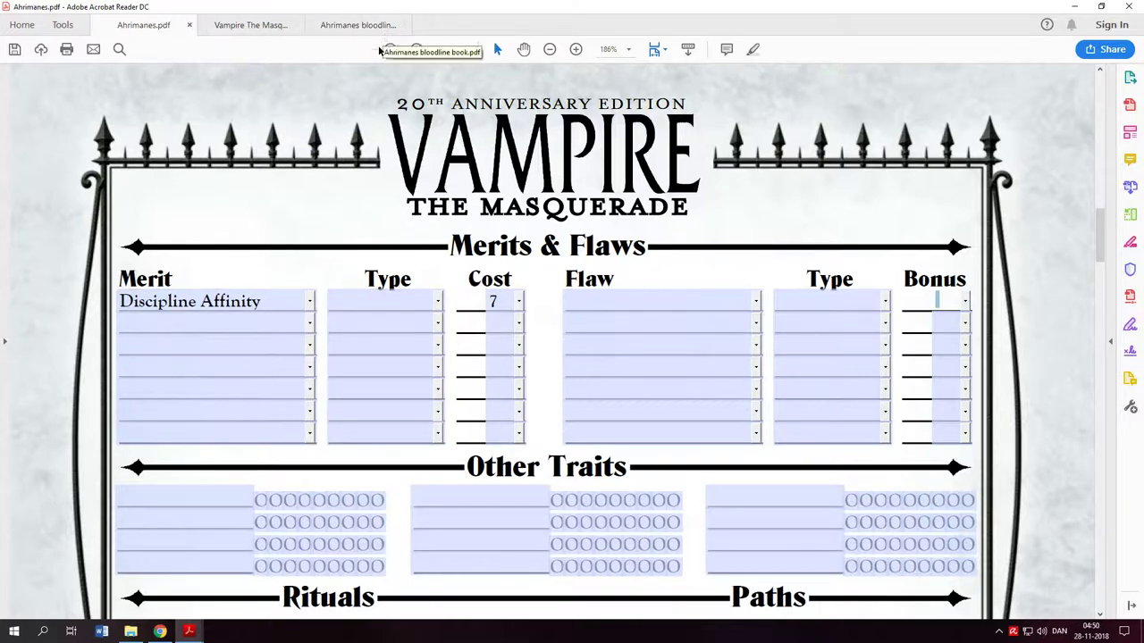
{"action": "left_click", "coordinate": [265, 304]}
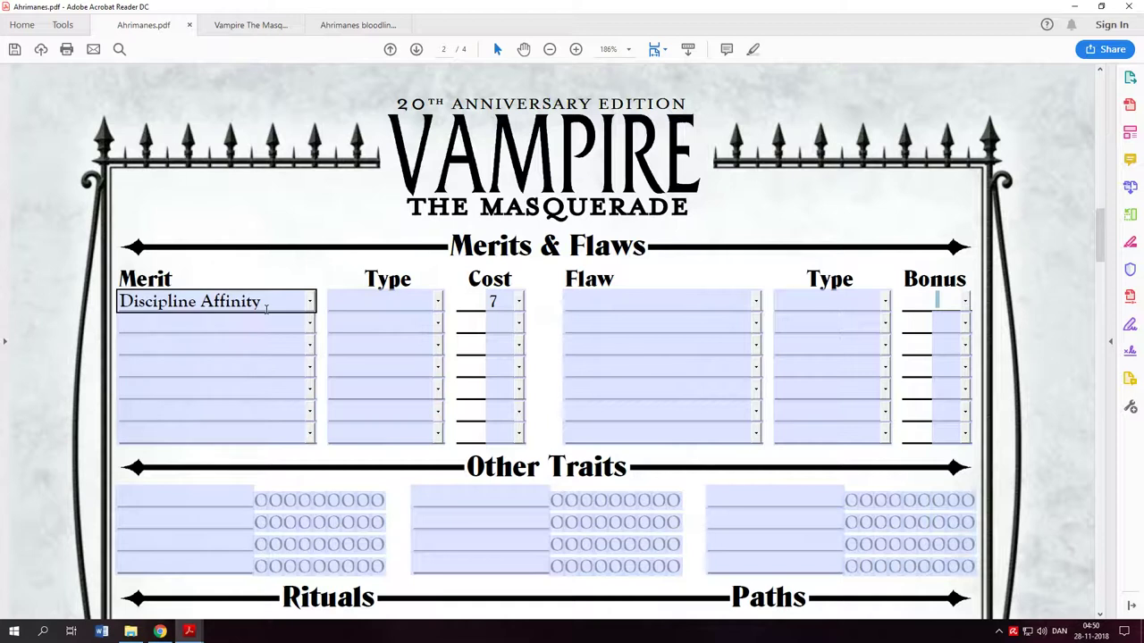
{"action": "left_click", "coordinate": [516, 304]}
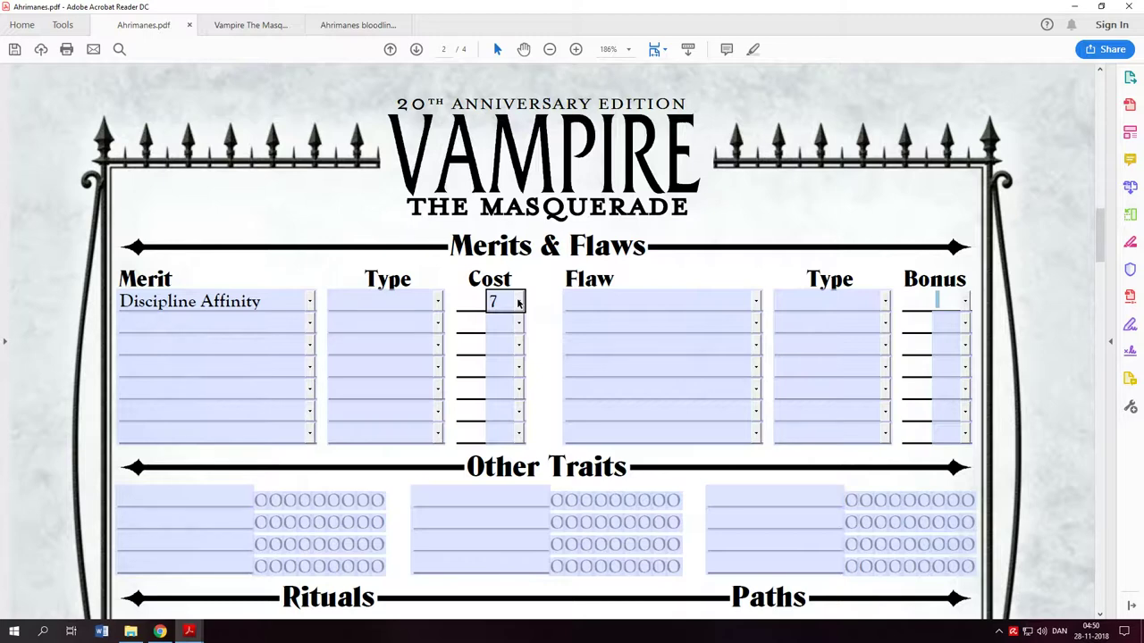
Step: Review the disciplines under Advantages on page 1, from Animalism through Protean
{"action": "scroll", "coordinate": [517, 304], "scroll_direction": "up", "scroll_amount": 10}
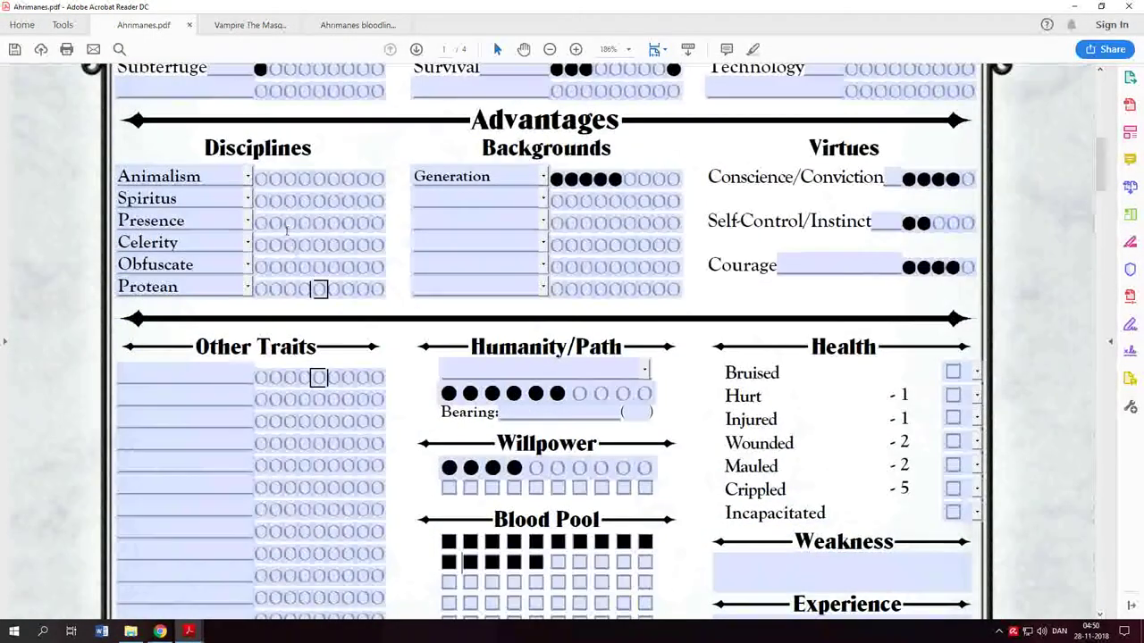
{"action": "left_click", "coordinate": [251, 176]}
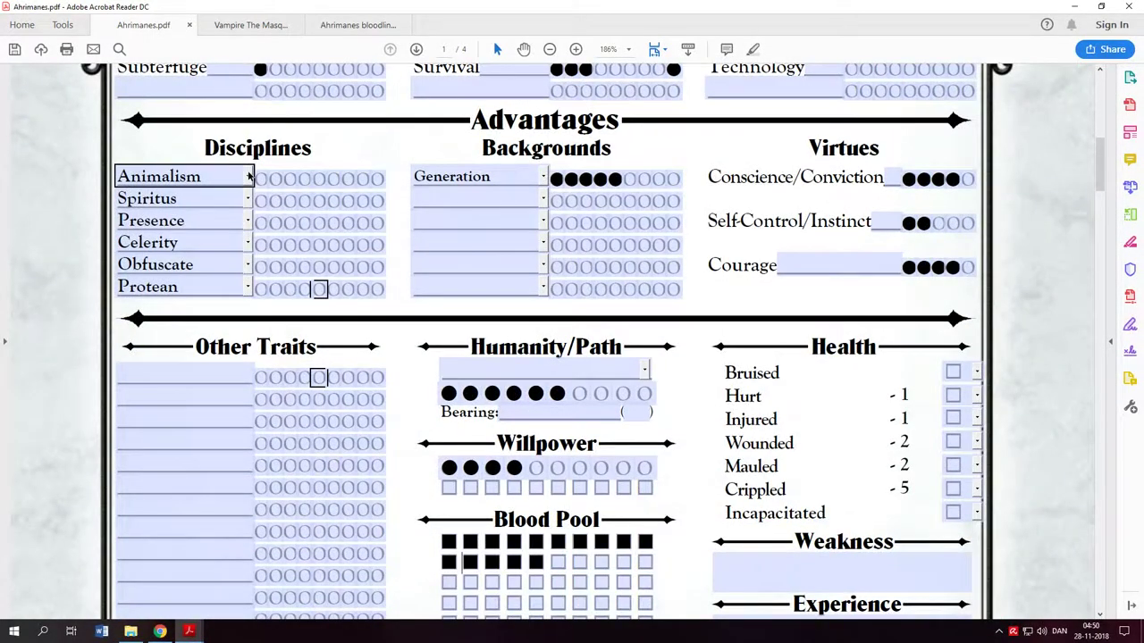
{"action": "left_click", "coordinate": [248, 197]}
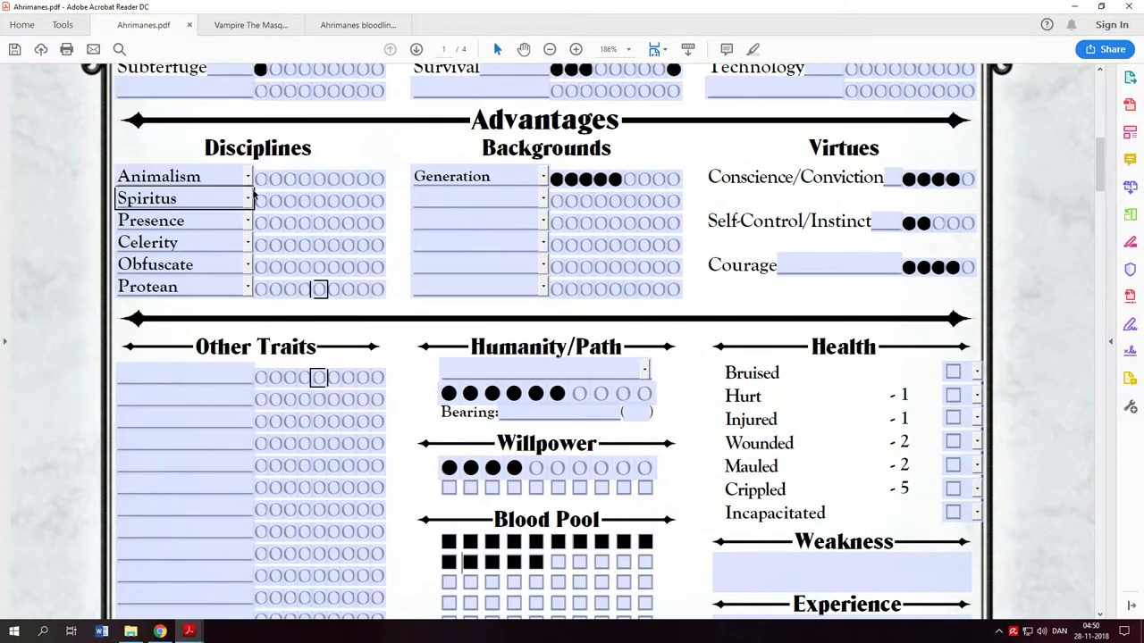
{"action": "left_click", "coordinate": [258, 166]}
{"action": "left_click", "coordinate": [247, 177]}
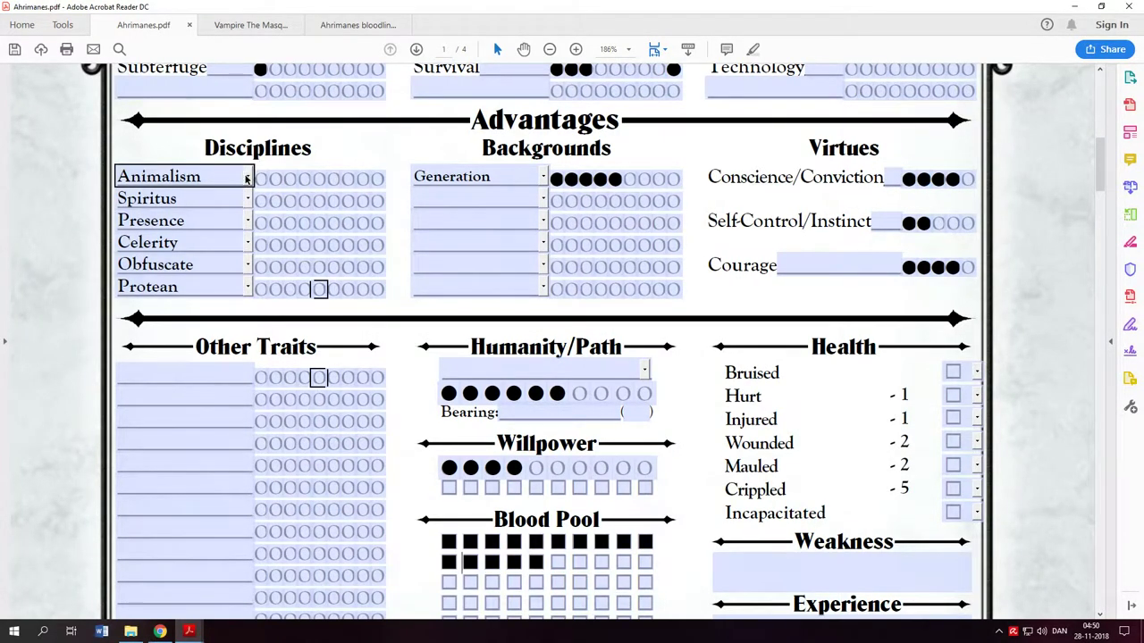
{"action": "left_click", "coordinate": [247, 199]}
{"action": "left_click", "coordinate": [247, 221]}
{"action": "left_click", "coordinate": [248, 243]}
{"action": "left_click", "coordinate": [248, 267]}
{"action": "left_click", "coordinate": [249, 286]}
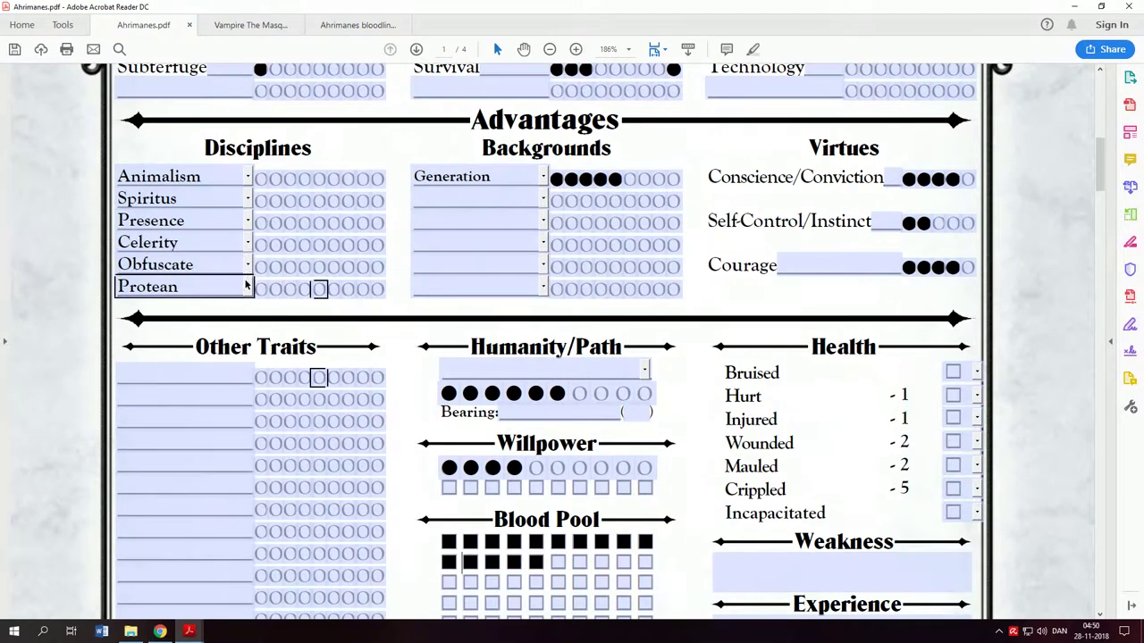
{"action": "left_click", "coordinate": [248, 221]}
{"action": "left_click", "coordinate": [247, 179]}
{"action": "left_click", "coordinate": [248, 267]}
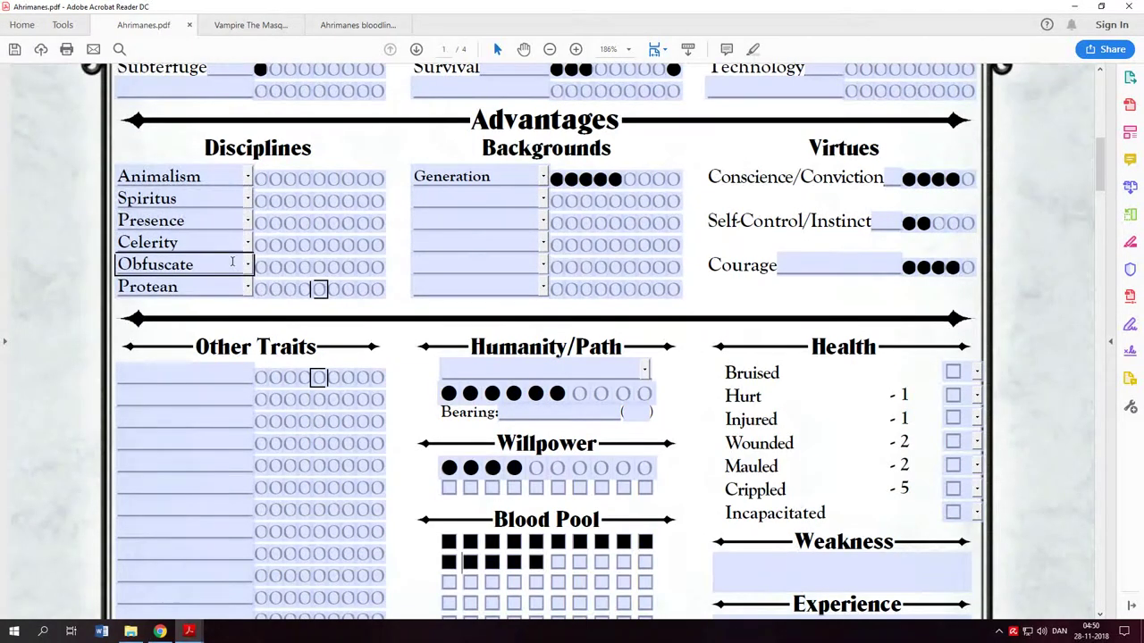
{"action": "left_click", "coordinate": [248, 287]}
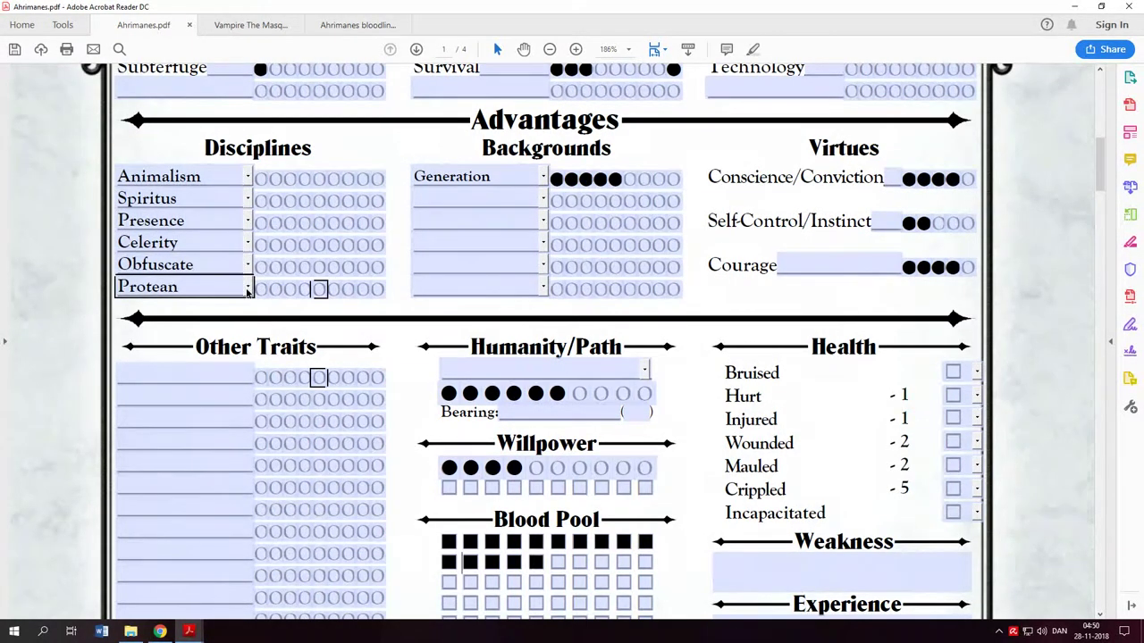
{"action": "left_click", "coordinate": [247, 266]}
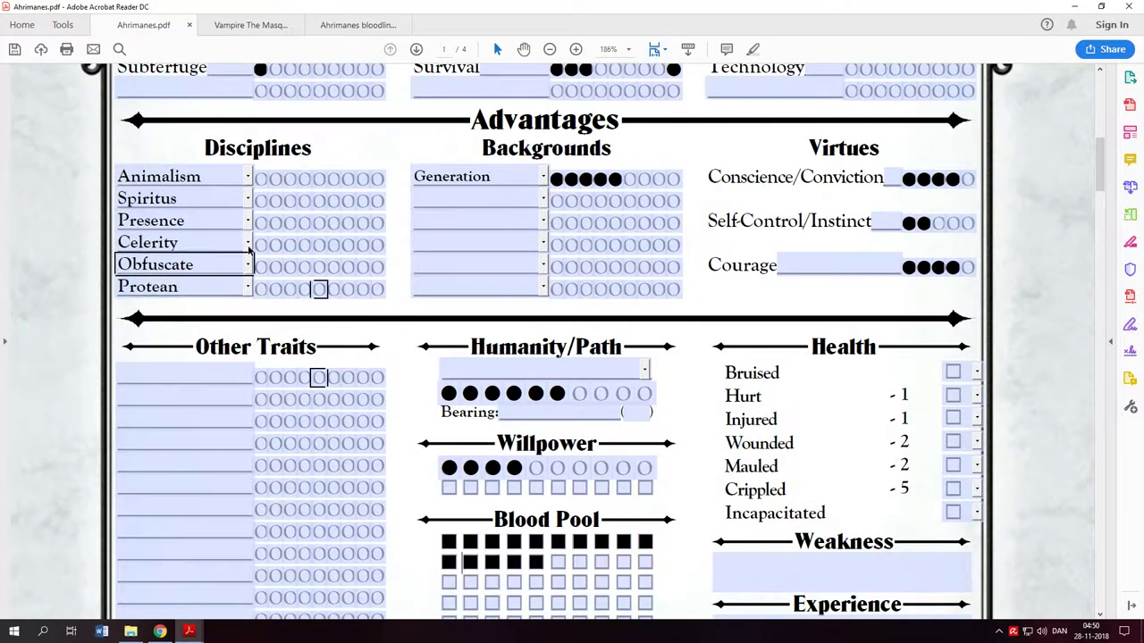
Step: Review the disciplines on page 1 alongside the Discipline Affinity merit and the first flaw's bonus entry on page 2
{"action": "left_click", "coordinate": [156, 177]}
{"action": "left_click", "coordinate": [198, 215]}
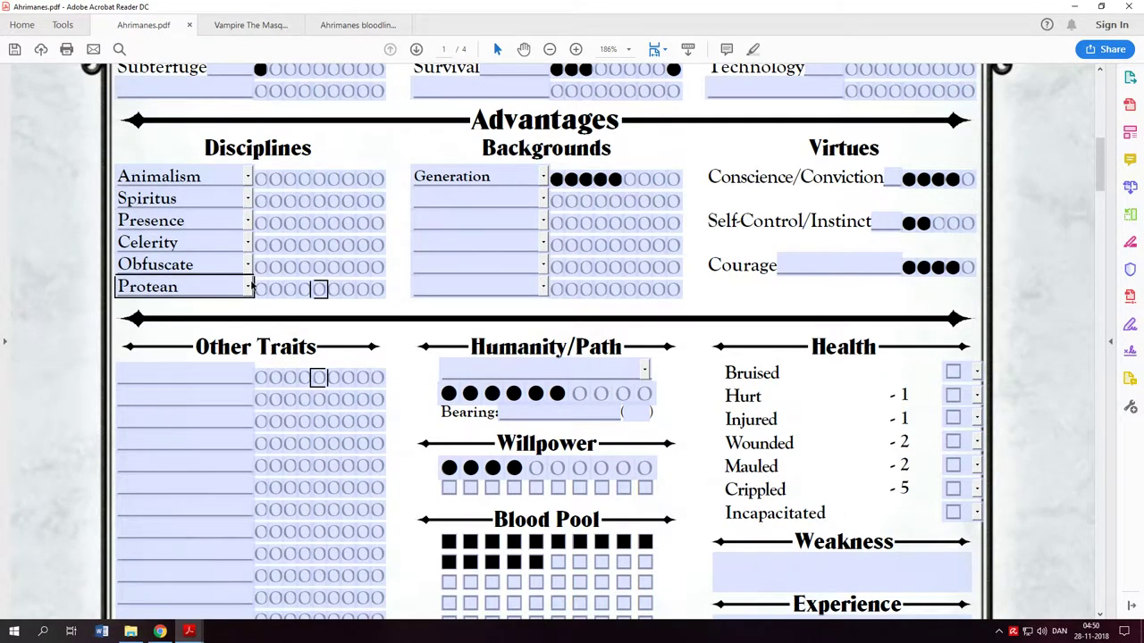
{"action": "scroll", "coordinate": [253, 286], "scroll_direction": "down", "scroll_amount": 10}
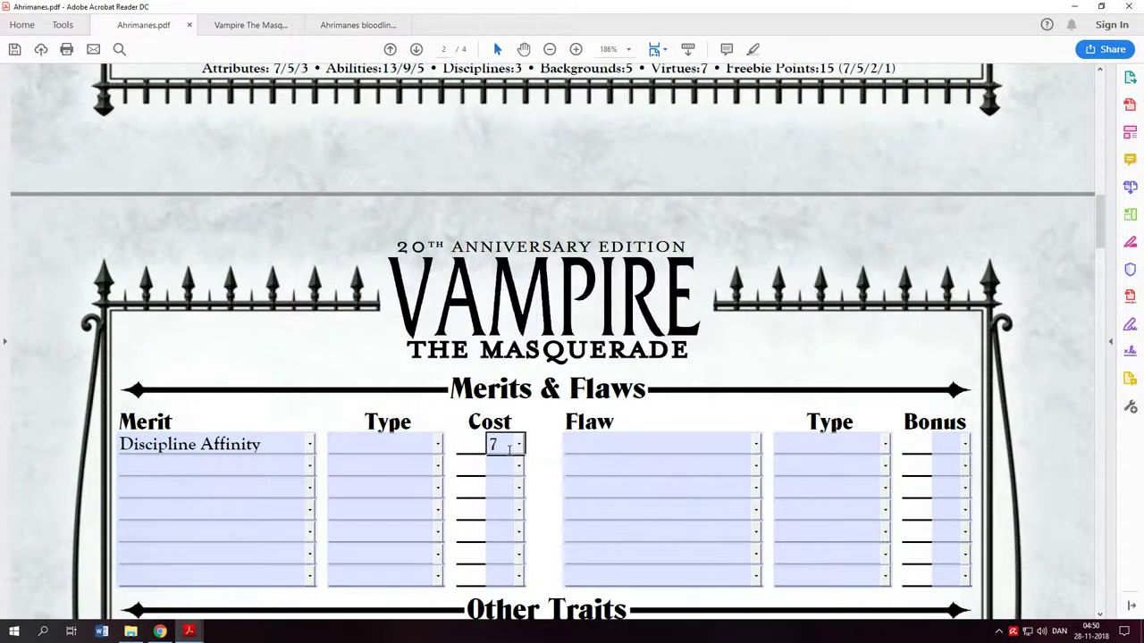
{"action": "scroll", "coordinate": [508, 449], "scroll_direction": "up", "scroll_amount": 12}
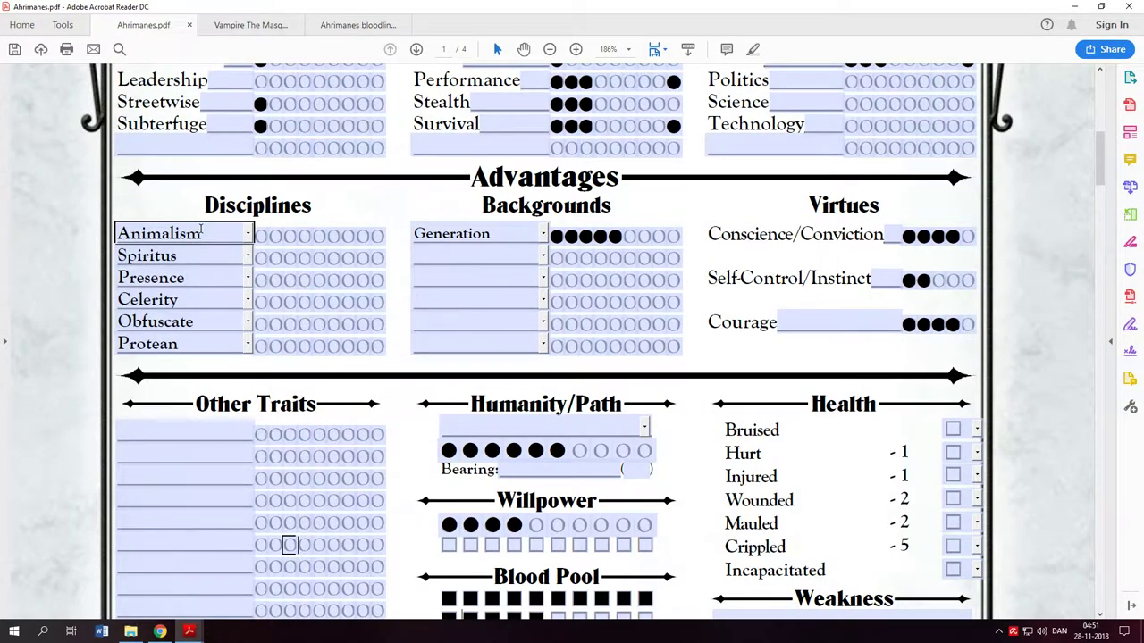
{"action": "scroll", "coordinate": [200, 230], "scroll_direction": "down", "scroll_amount": 10}
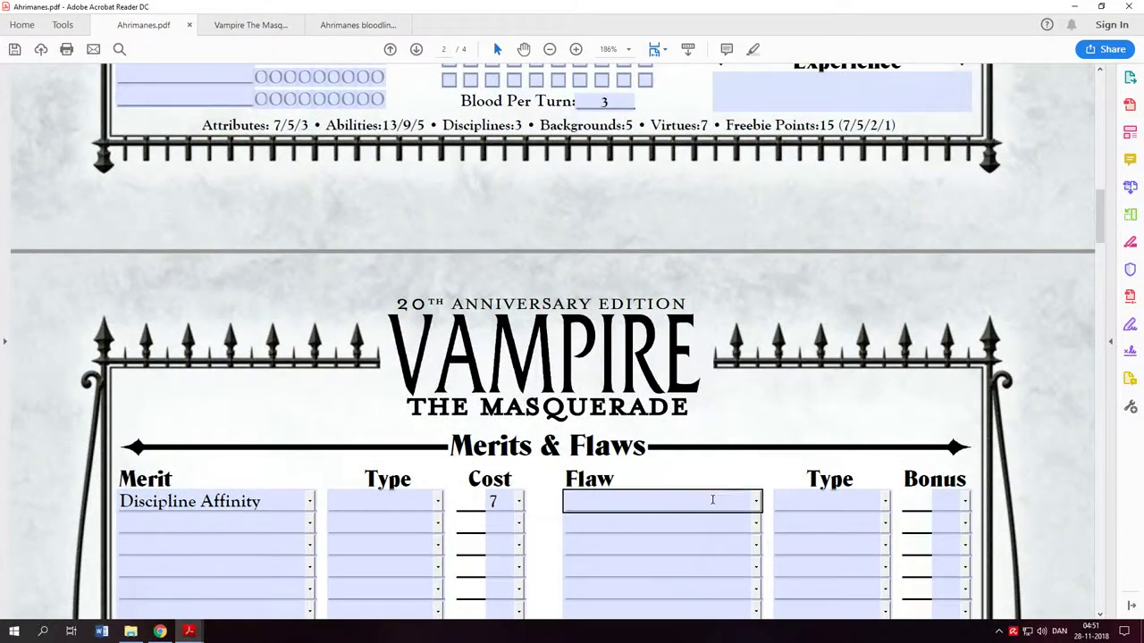
{"action": "scroll", "coordinate": [817, 500], "scroll_direction": "down", "scroll_amount": 1}
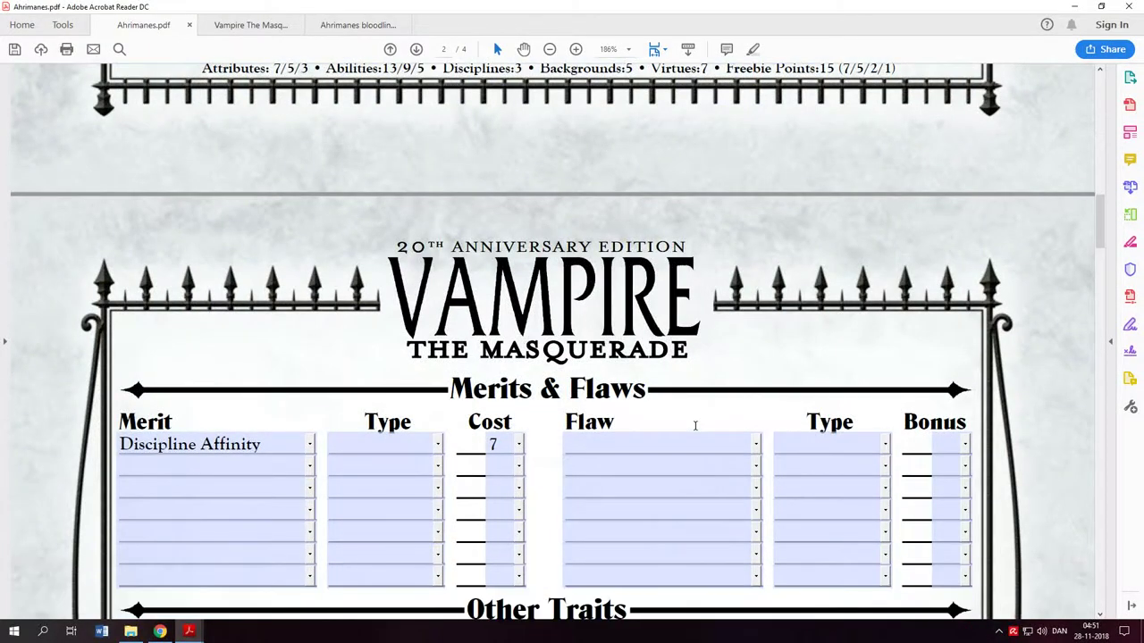
{"action": "left_click", "coordinate": [965, 444]}
{"action": "left_click", "coordinate": [965, 452]}
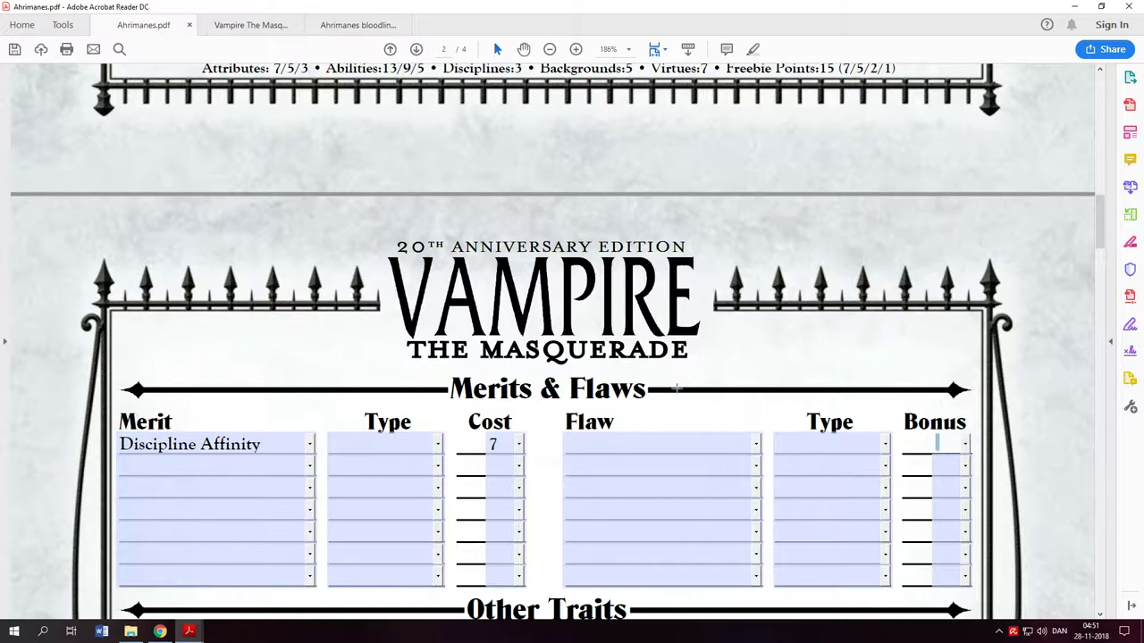
{"action": "scroll", "coordinate": [577, 442], "scroll_direction": "up", "scroll_amount": 10}
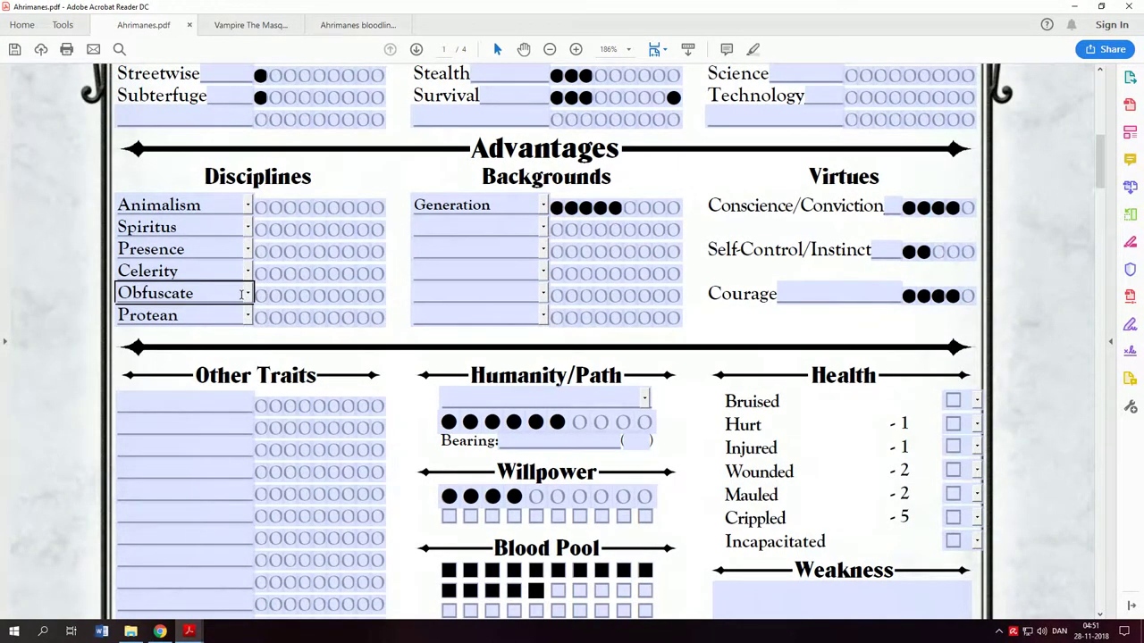
Step: Raise the character's Willpower rating to nine dots
{"action": "scroll", "coordinate": [268, 295], "scroll_direction": "up", "scroll_amount": 6}
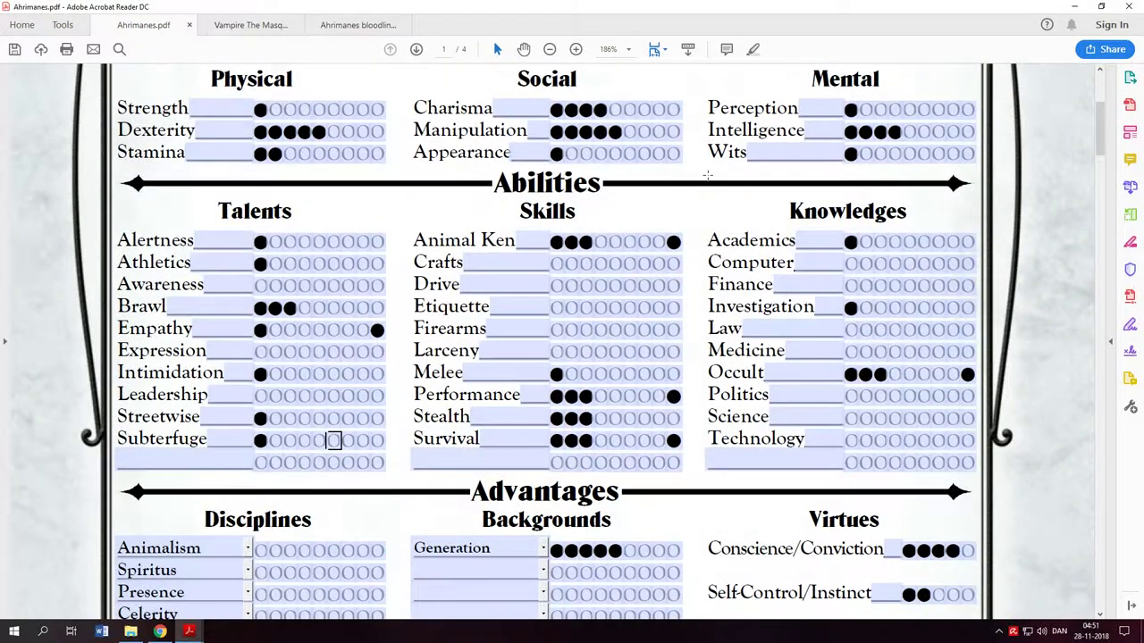
{"action": "scroll", "coordinate": [626, 147], "scroll_direction": "up", "scroll_amount": 1}
{"action": "scroll", "coordinate": [583, 168], "scroll_direction": "down", "scroll_amount": 1}
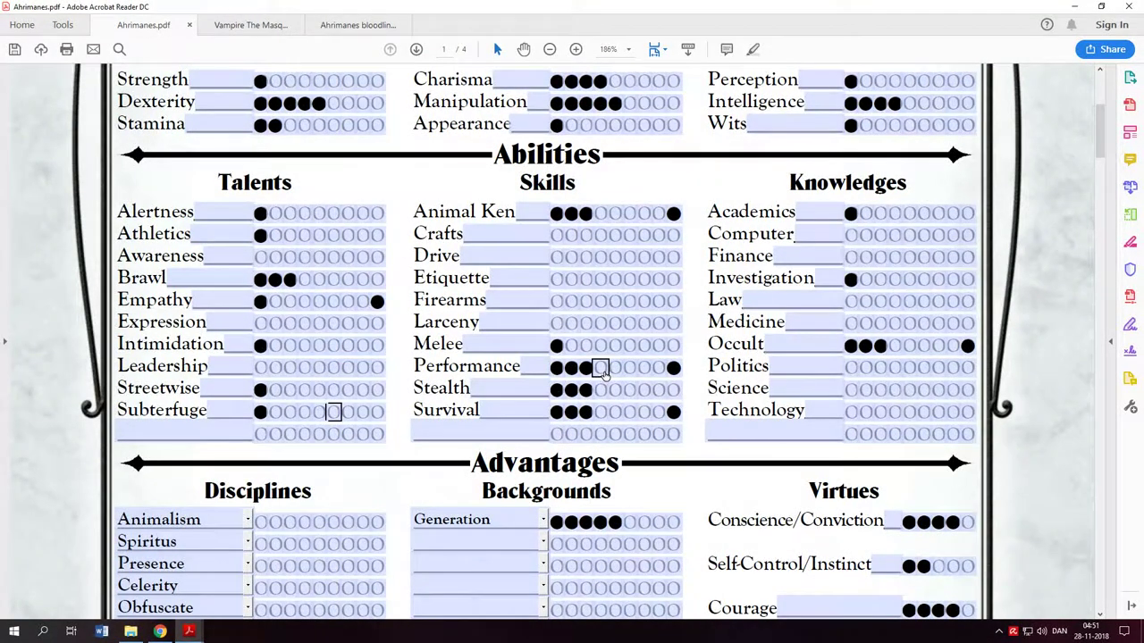
{"action": "scroll", "coordinate": [604, 374], "scroll_direction": "down", "scroll_amount": 3}
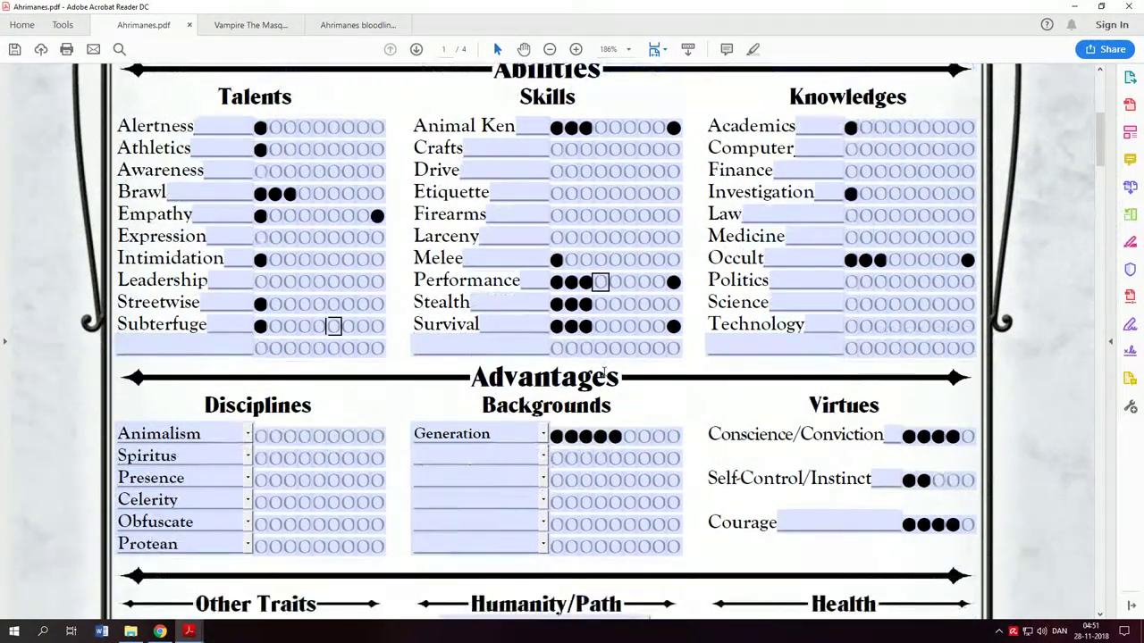
{"action": "scroll", "coordinate": [604, 373], "scroll_direction": "down", "scroll_amount": 3}
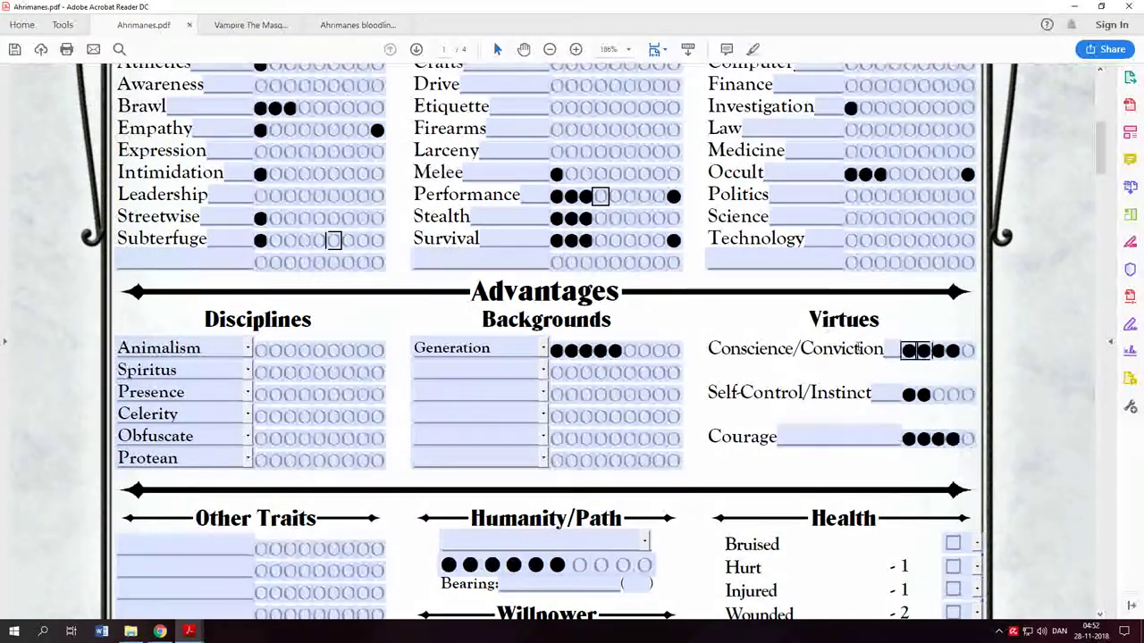
{"action": "scroll", "coordinate": [915, 353], "scroll_direction": "down", "scroll_amount": 4}
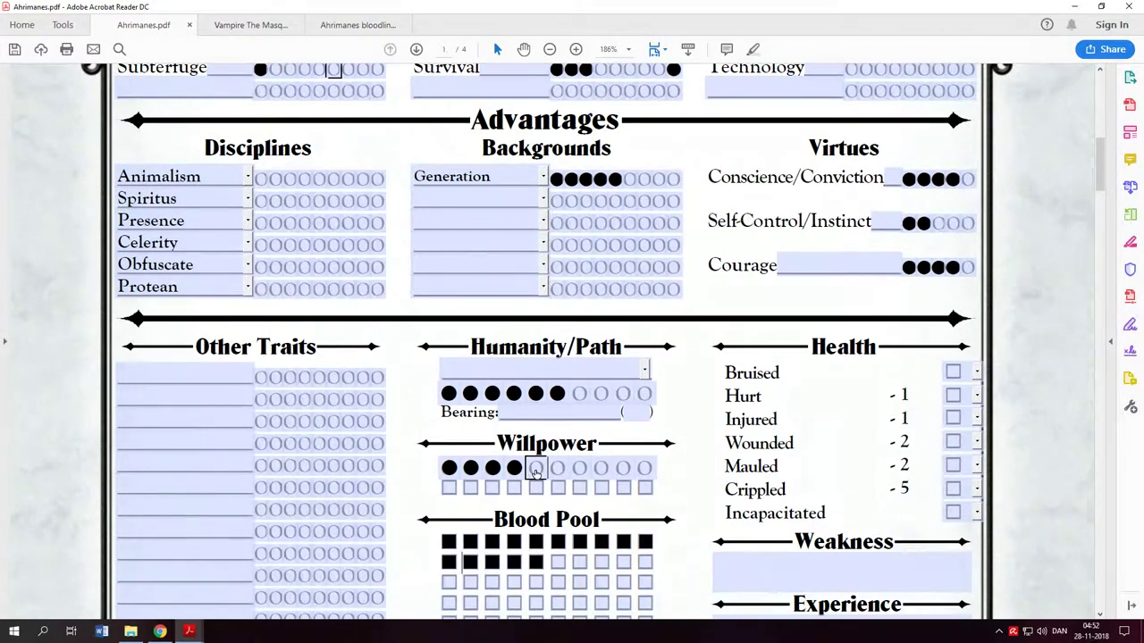
{"action": "left_click", "coordinate": [535, 469]}
{"action": "left_click", "coordinate": [557, 468]}
{"action": "left_click", "coordinate": [579, 469]}
{"action": "left_click", "coordinate": [600, 469]}
{"action": "left_click", "coordinate": [623, 468]}
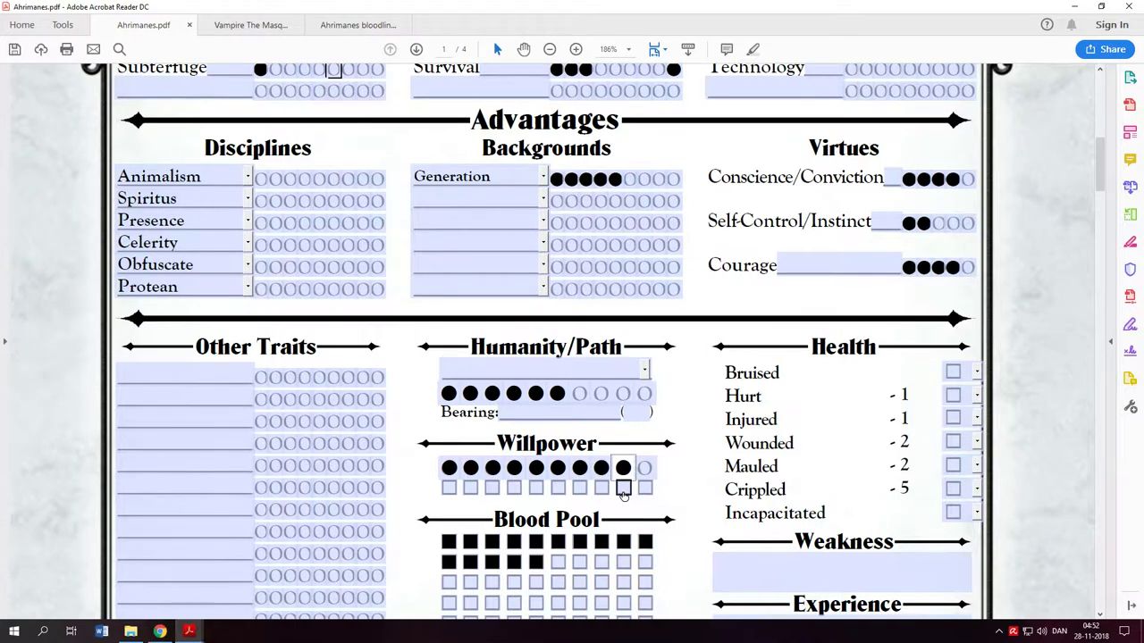
Step: Review the Animalism and Spiritus entries under Disciplines
{"action": "scroll", "coordinate": [617, 490], "scroll_direction": "up", "scroll_amount": 1}
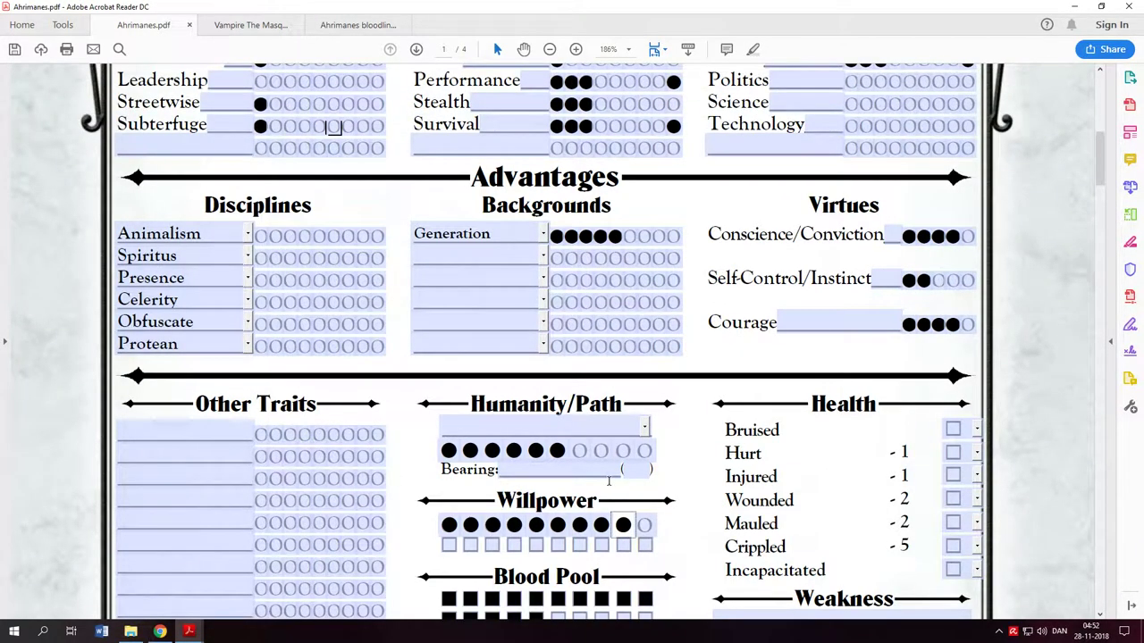
{"action": "scroll", "coordinate": [609, 480], "scroll_direction": "up", "scroll_amount": 2}
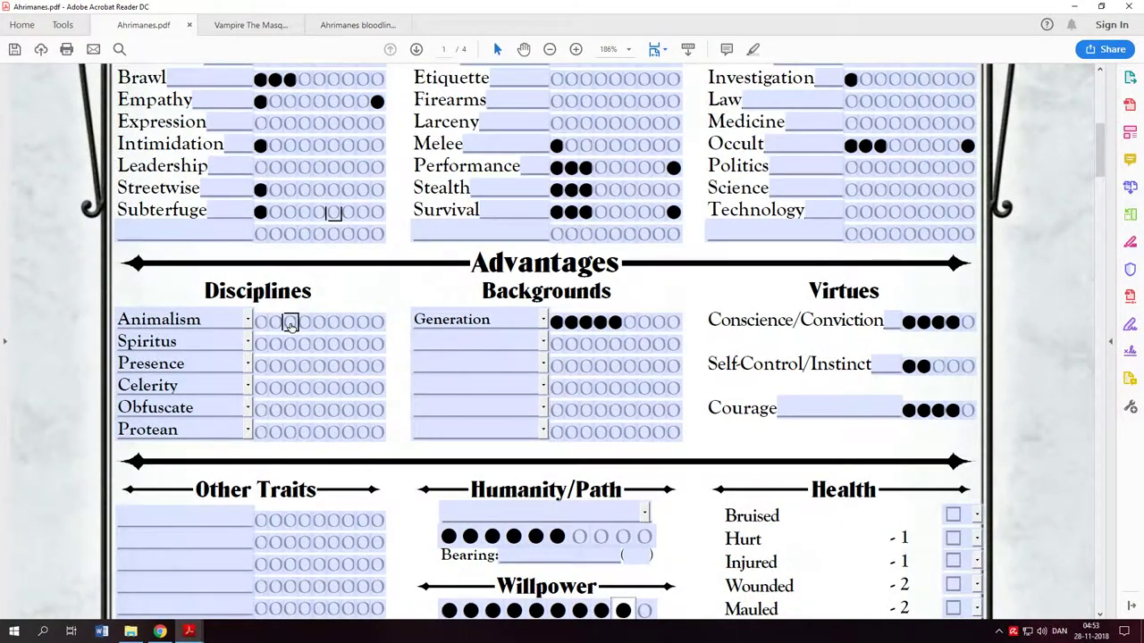
{"action": "key", "text": "Tab"}
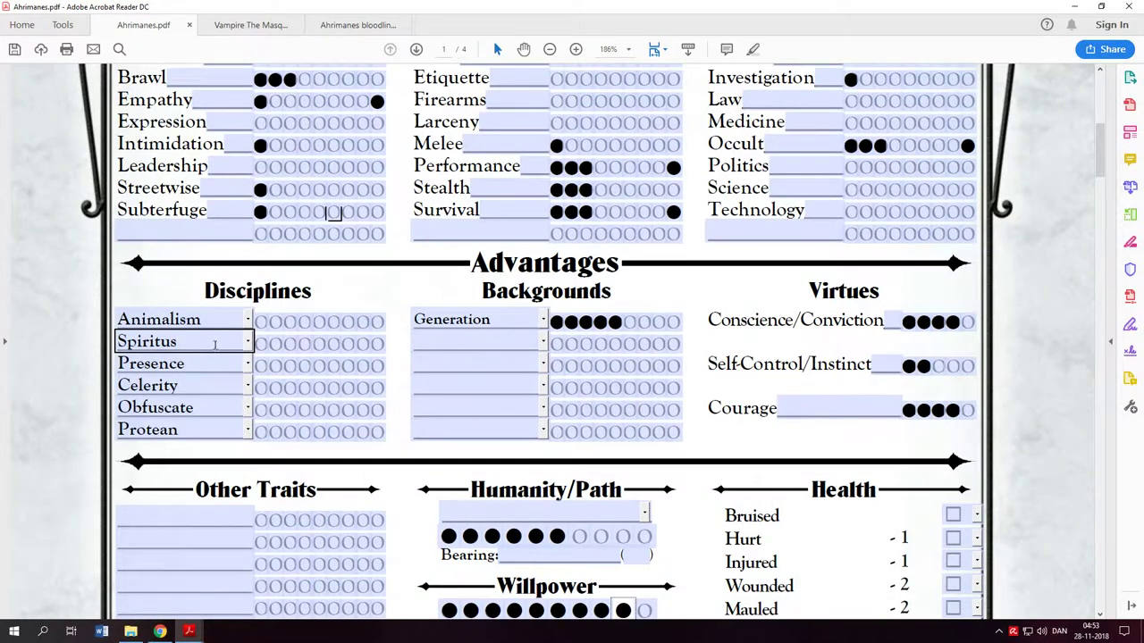
{"action": "left_click", "coordinate": [260, 347]}
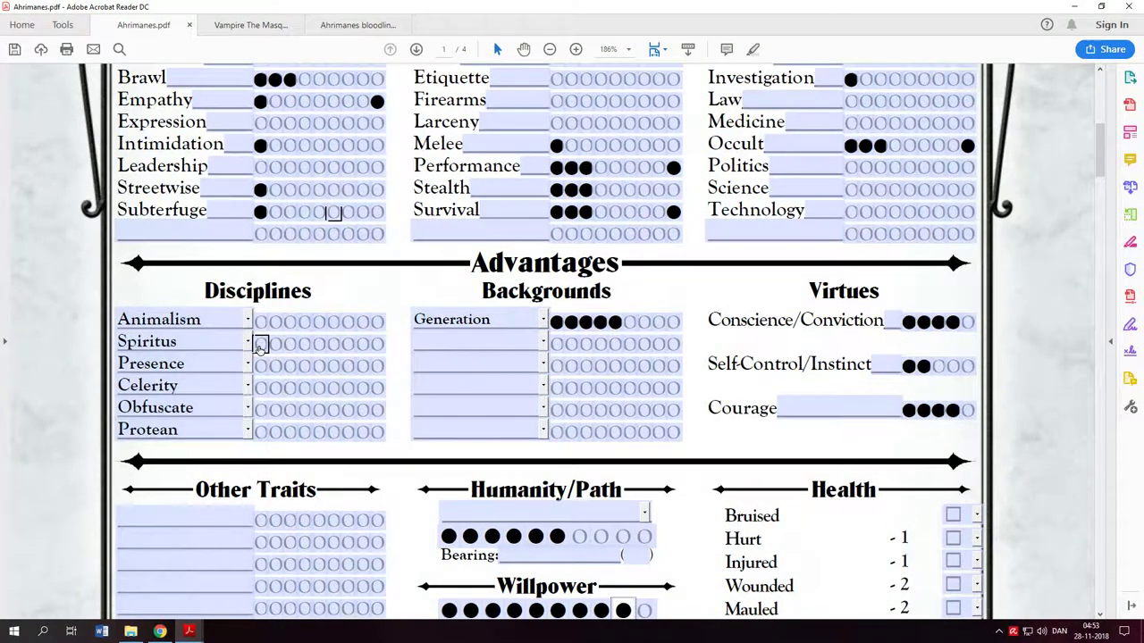
Step: Try moving the single dot from Melee to Firearms under Skills, and restore Melee to one dot
{"action": "scroll", "coordinate": [260, 347], "scroll_direction": "up", "scroll_amount": 2}
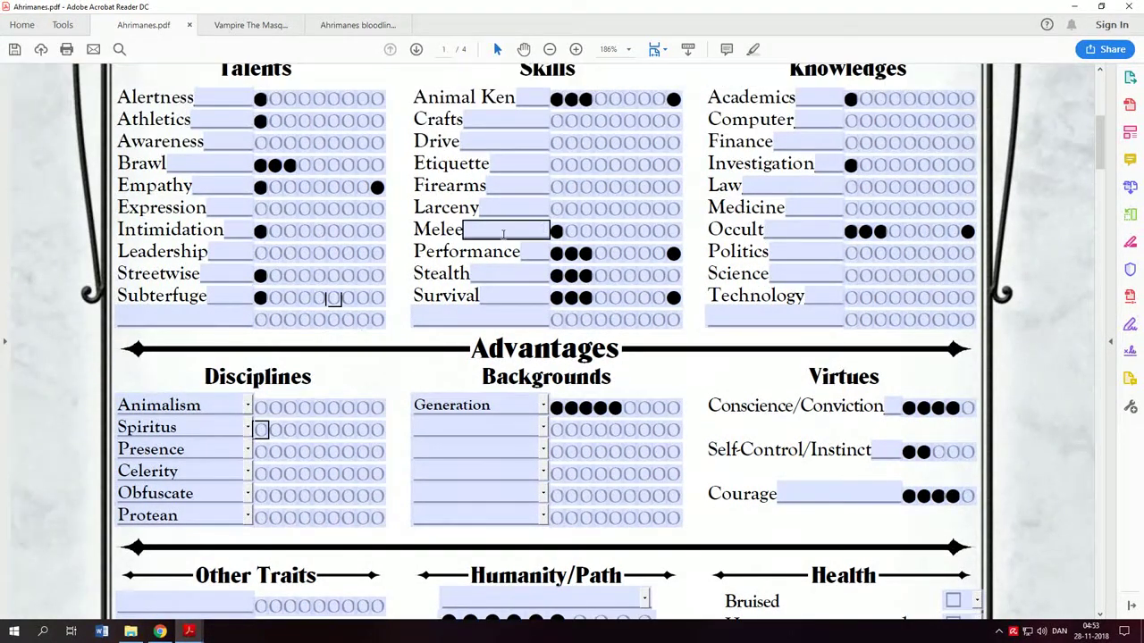
{"action": "left_click", "coordinate": [557, 231]}
{"action": "left_click", "coordinate": [556, 188]}
{"action": "scroll", "coordinate": [557, 192], "scroll_direction": "up", "scroll_amount": 3}
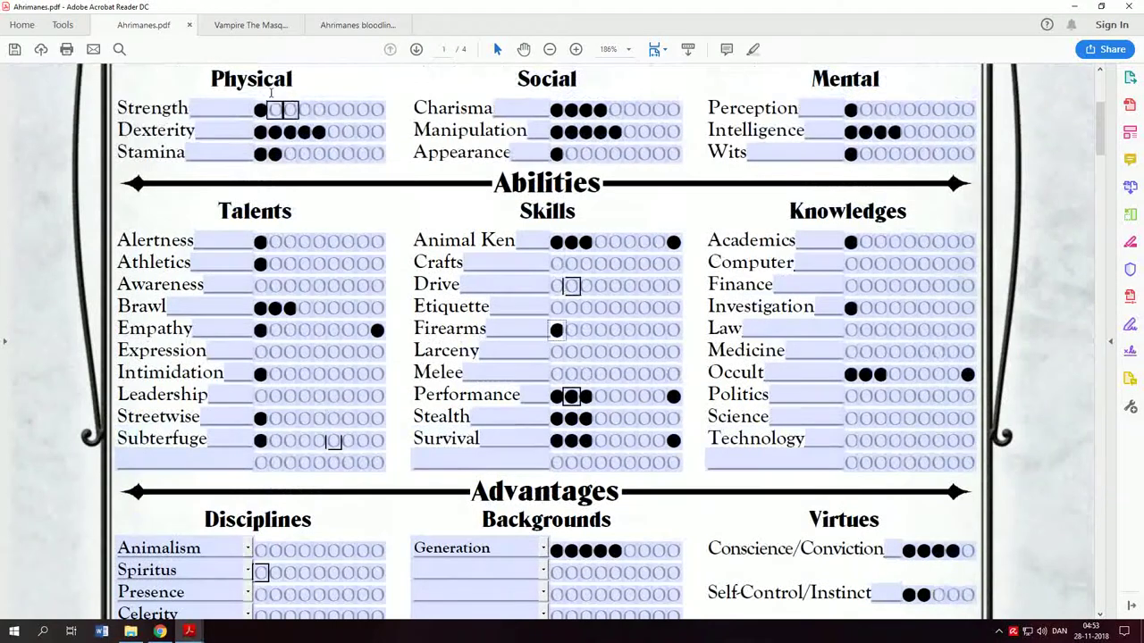
{"action": "left_click", "coordinate": [319, 131]}
{"action": "scroll", "coordinate": [561, 333], "scroll_direction": "down", "scroll_amount": 1}
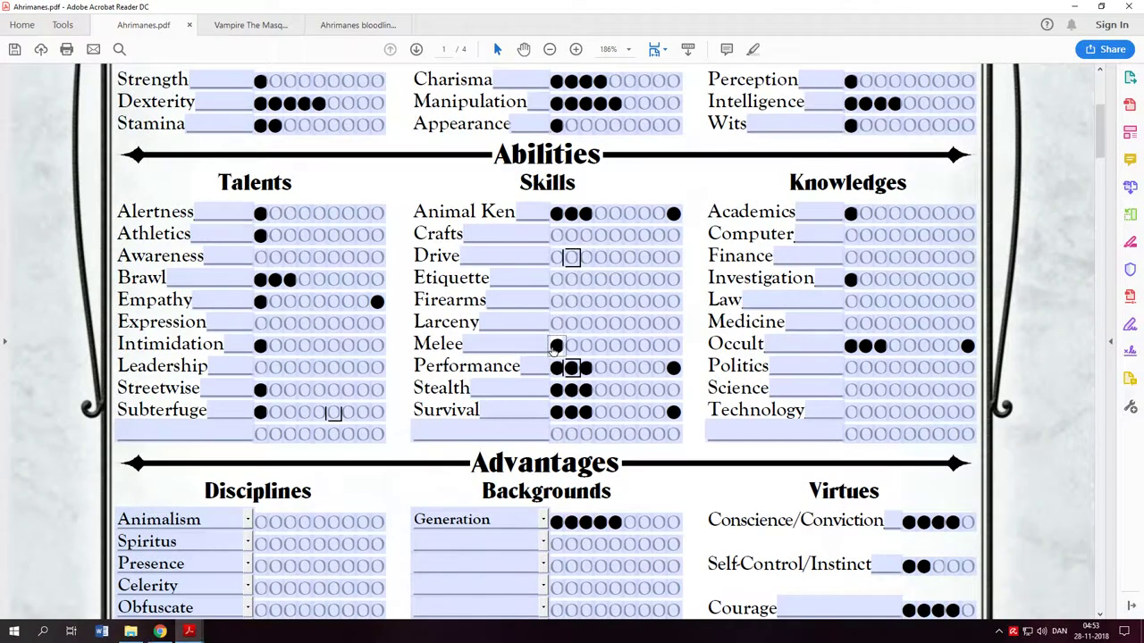
{"action": "left_click", "coordinate": [554, 345]}
Step: Review the discipline rows from Spiritus through Protean, comparing Celerity with the Dexterity rating under Attributes
{"action": "scroll", "coordinate": [550, 353], "scroll_direction": "down", "scroll_amount": 2}
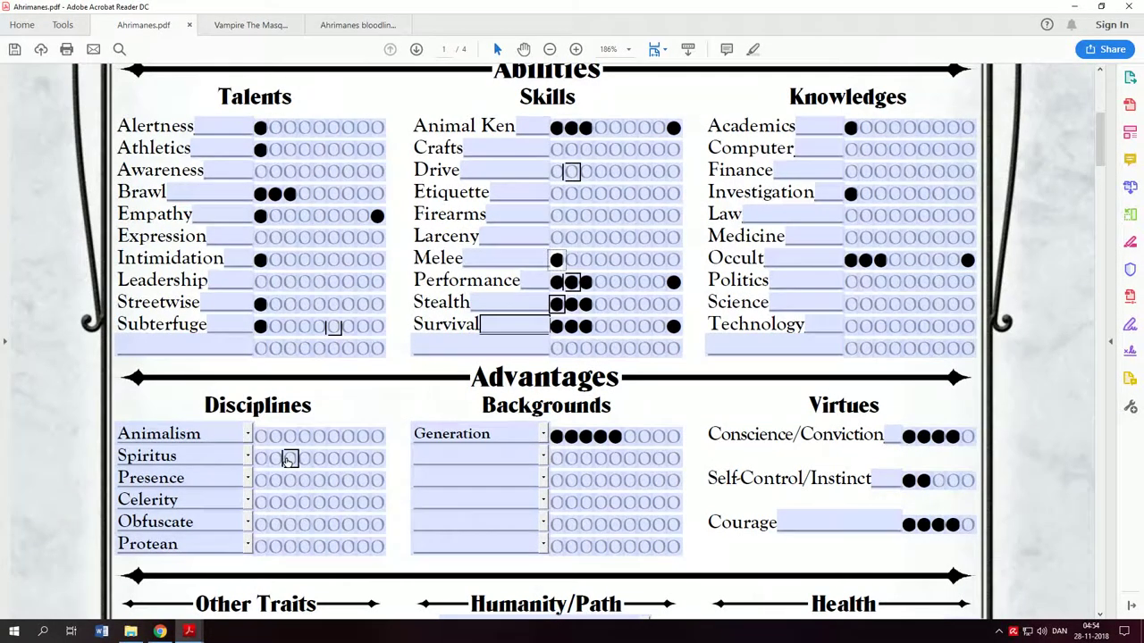
{"action": "scroll", "coordinate": [287, 459], "scroll_direction": "down", "scroll_amount": 1}
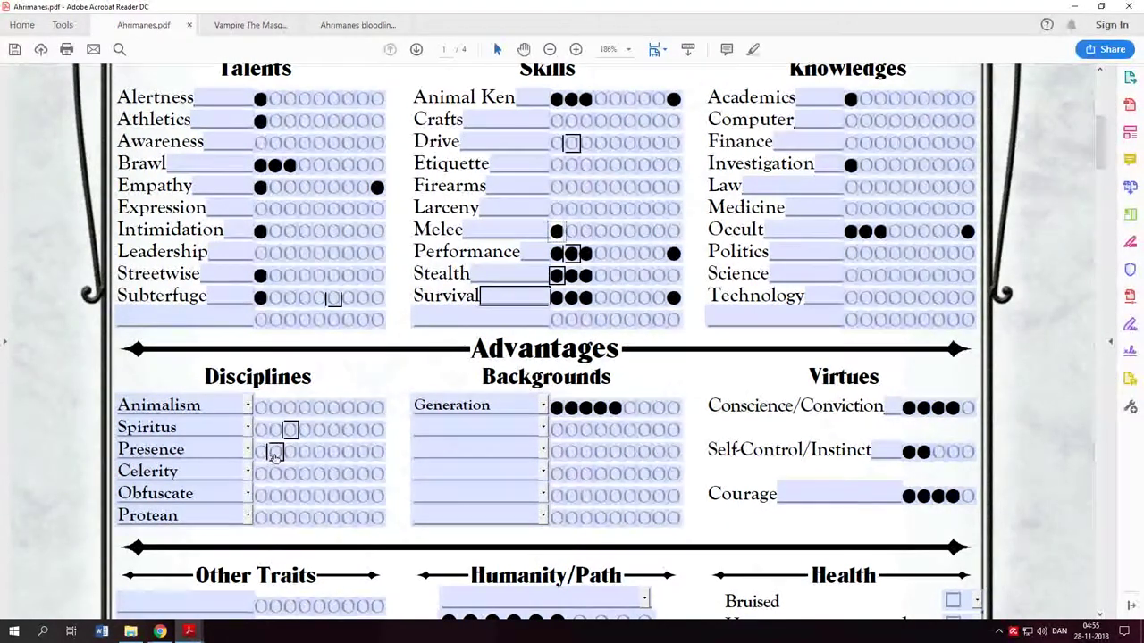
{"action": "left_click", "coordinate": [291, 453]}
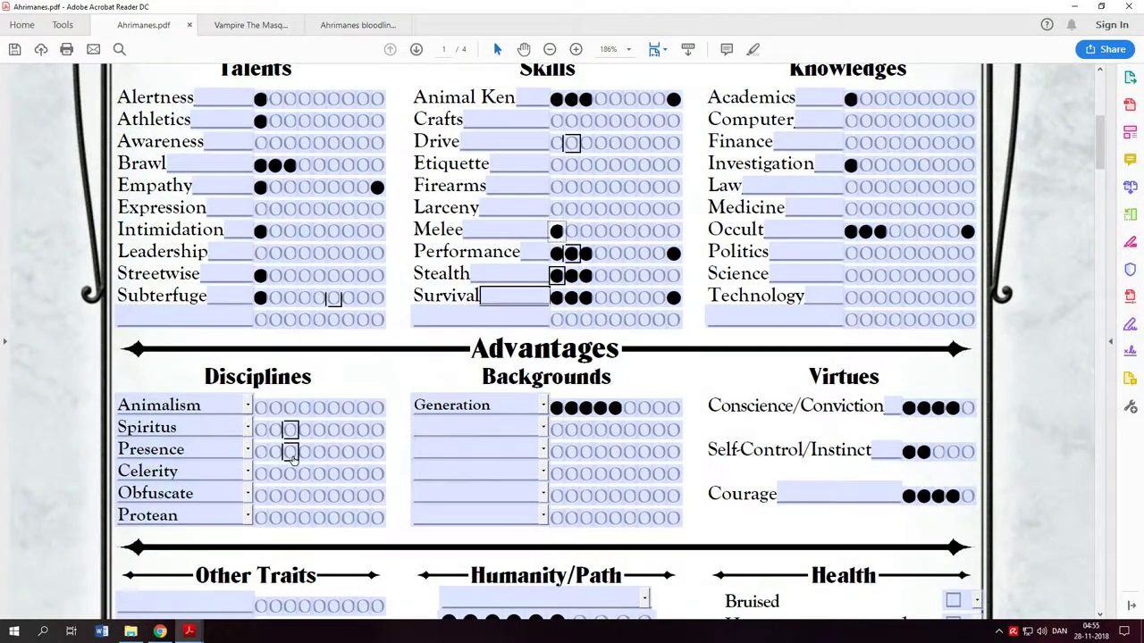
{"action": "left_click", "coordinate": [260, 473]}
{"action": "scroll", "coordinate": [260, 474], "scroll_direction": "up", "scroll_amount": 2}
{"action": "left_click", "coordinate": [319, 75]}
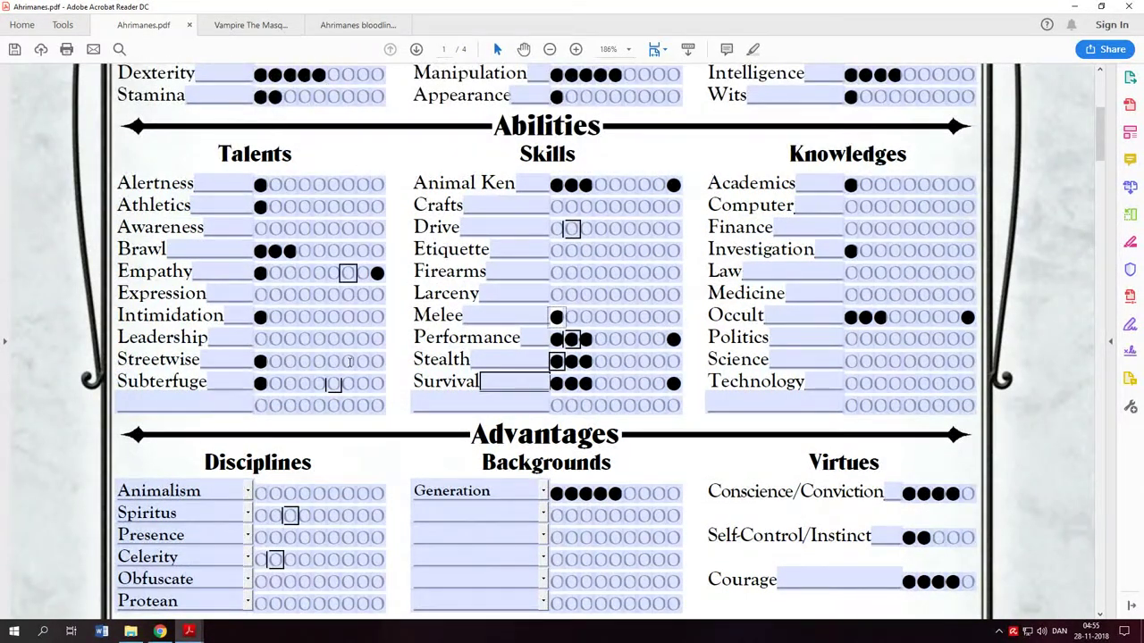
{"action": "scroll", "coordinate": [330, 403], "scroll_direction": "down", "scroll_amount": 1}
{"action": "left_click", "coordinate": [332, 502]}
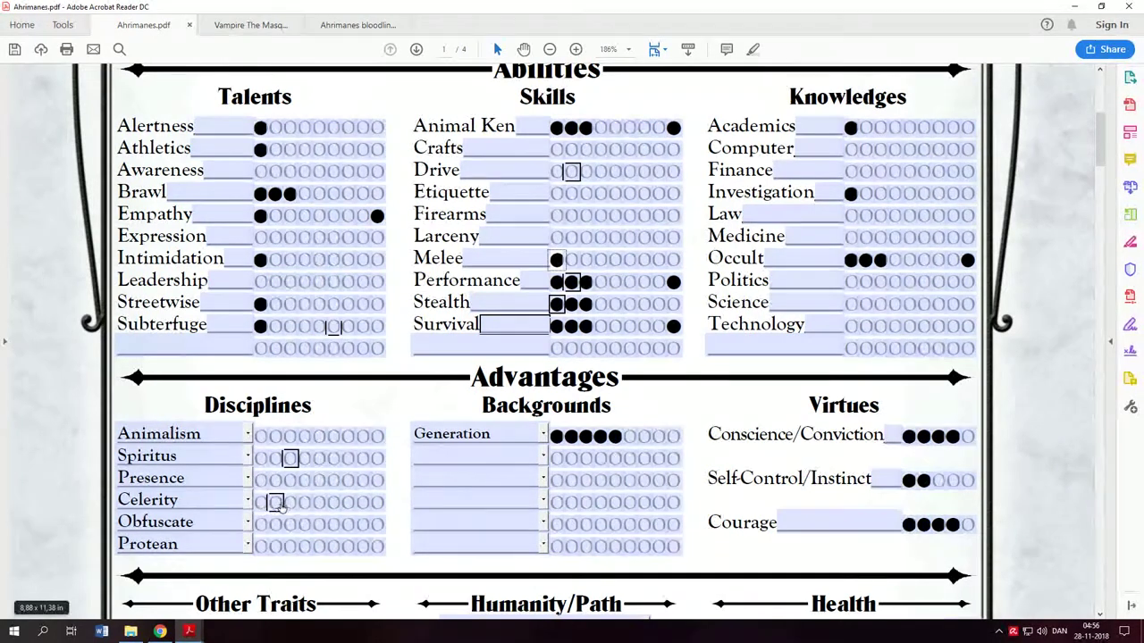
{"action": "scroll", "coordinate": [289, 504], "scroll_direction": "up", "scroll_amount": 2}
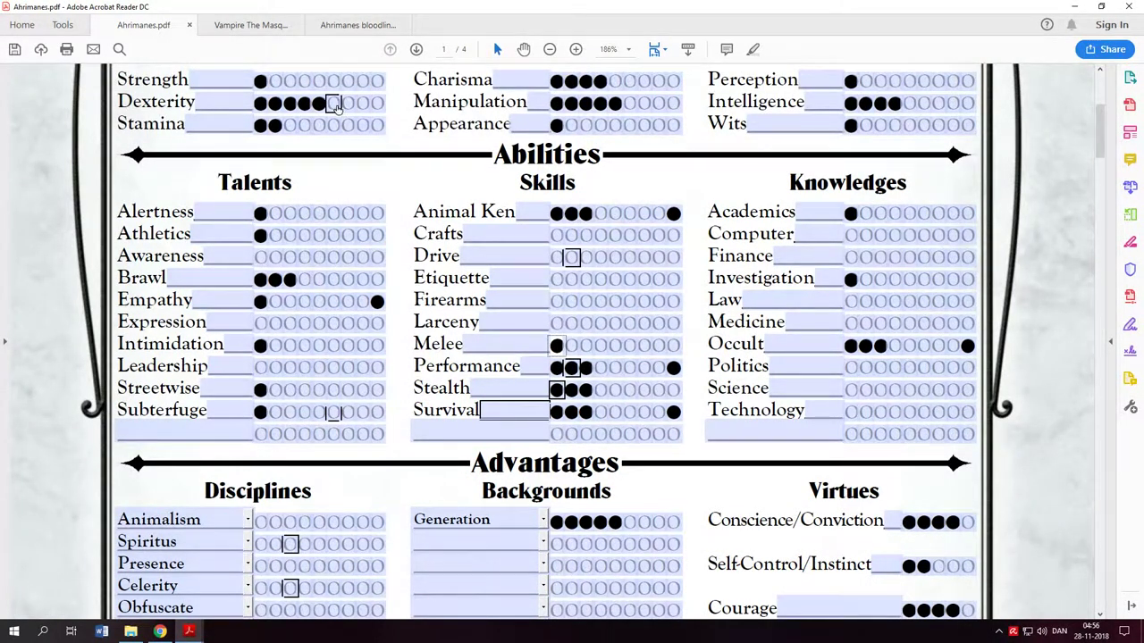
{"action": "scroll", "coordinate": [325, 331], "scroll_direction": "down", "scroll_amount": 3}
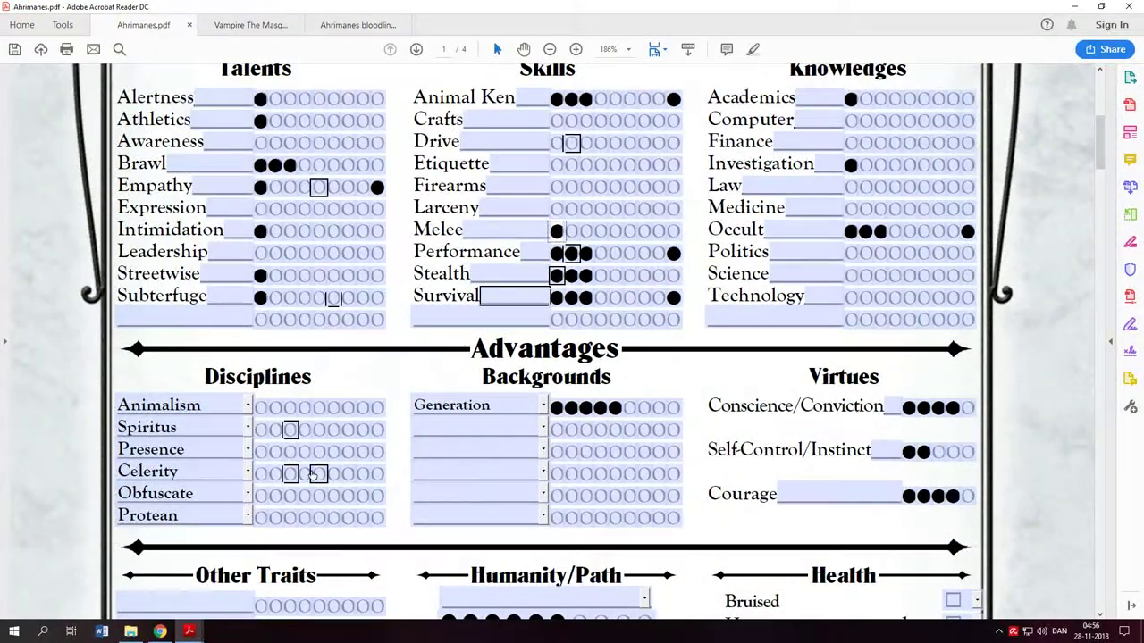
{"action": "scroll", "coordinate": [318, 483], "scroll_direction": "up", "scroll_amount": 2}
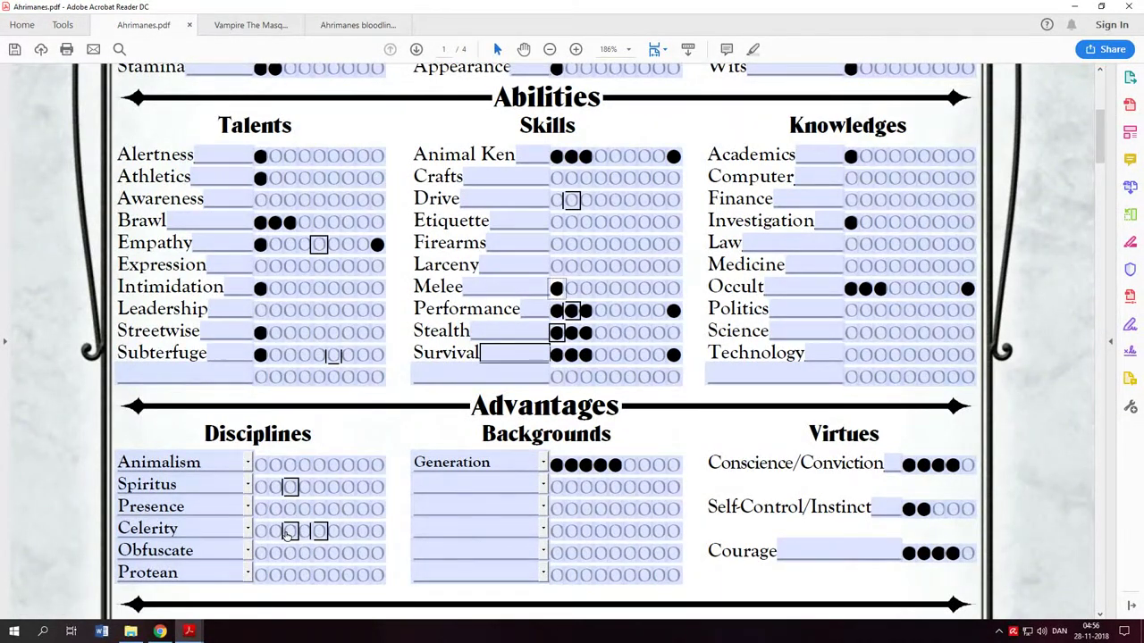
{"action": "scroll", "coordinate": [286, 531], "scroll_direction": "down", "scroll_amount": 1}
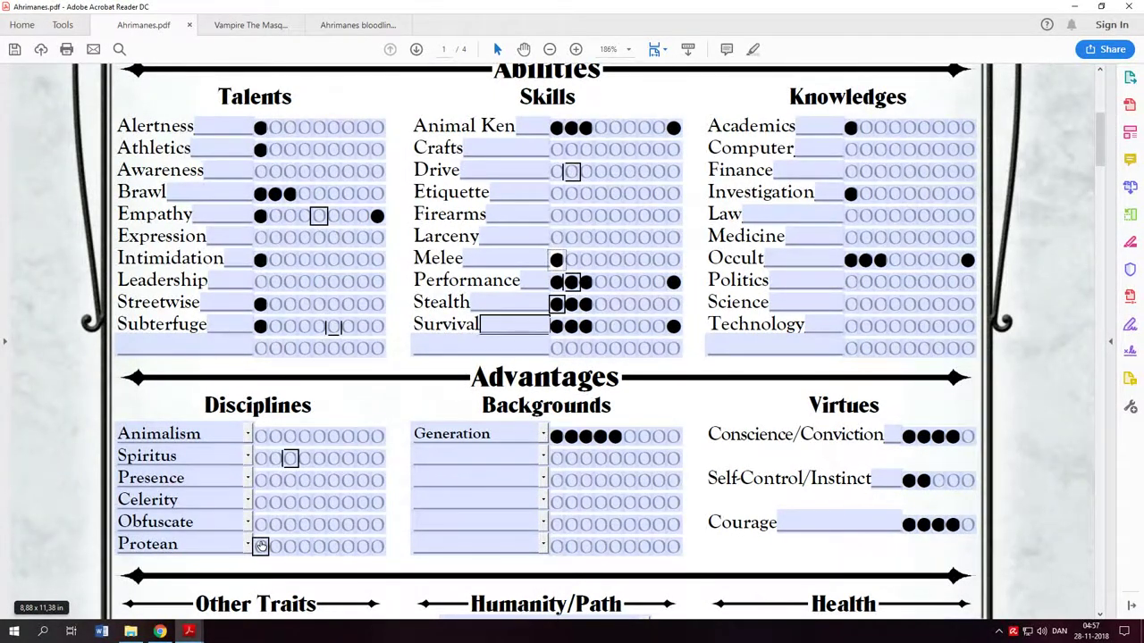
{"action": "scroll", "coordinate": [260, 546], "scroll_direction": "down", "scroll_amount": 1}
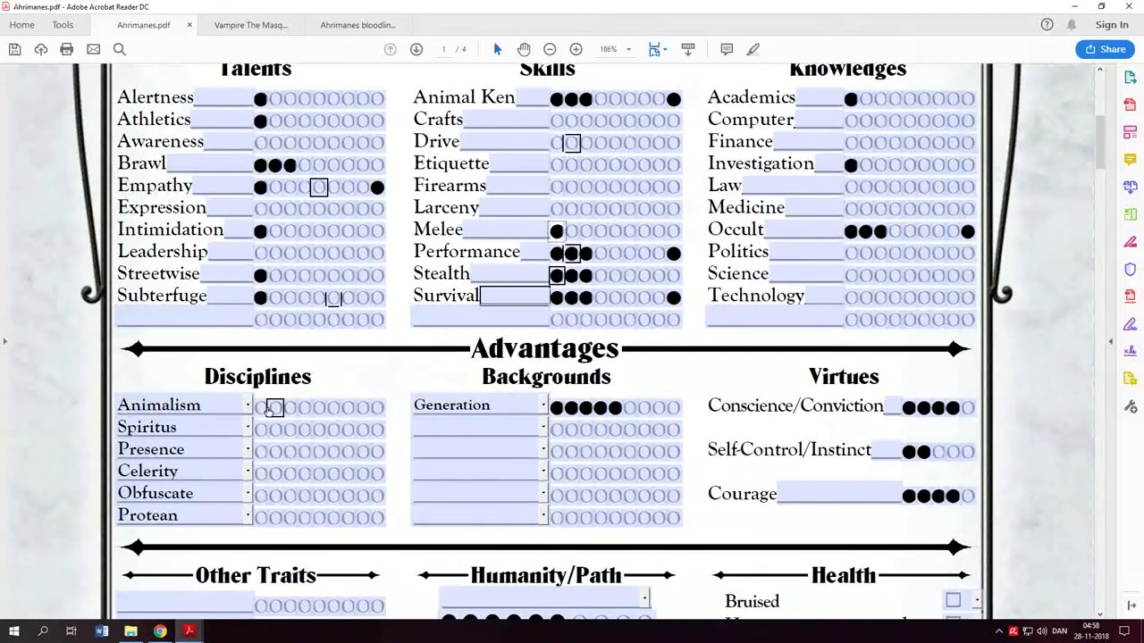
Step: Try two dots in Animalism and one in Presence under Disciplines, and clear both ratings
{"action": "left_click", "coordinate": [260, 407]}
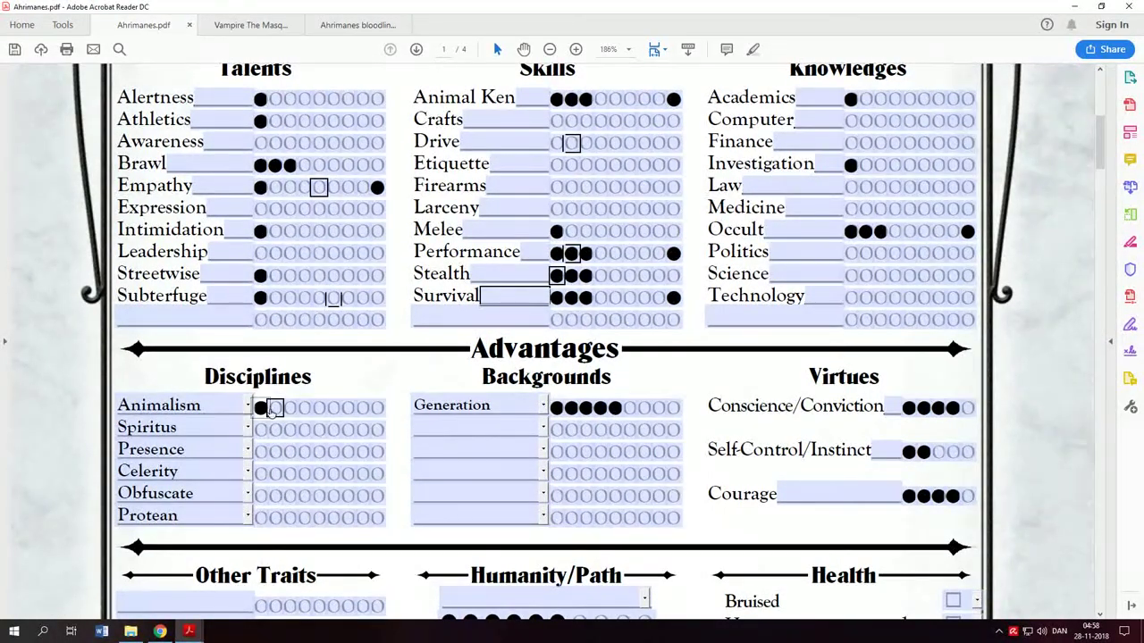
{"action": "left_click", "coordinate": [273, 407]}
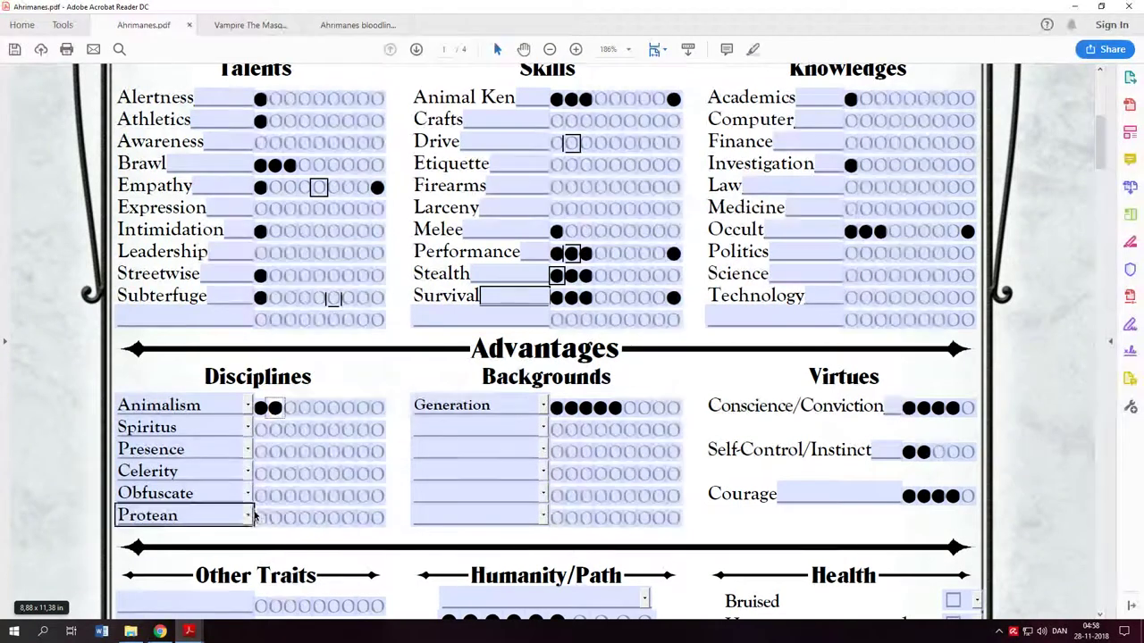
{"action": "left_click", "coordinate": [260, 451]}
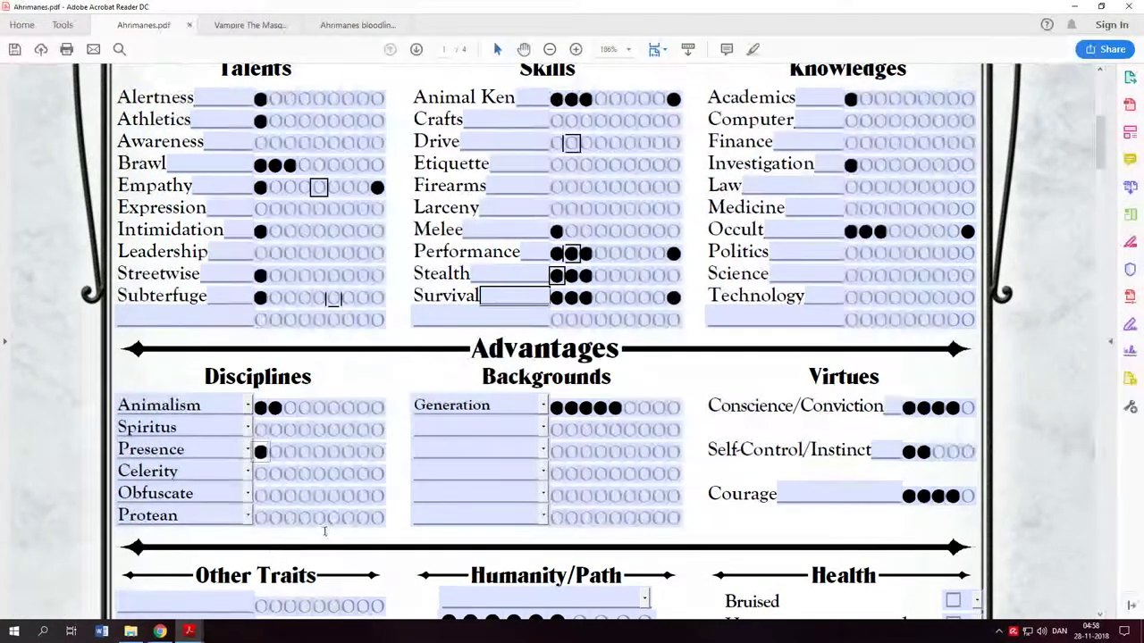
{"action": "left_click", "coordinate": [260, 407]}
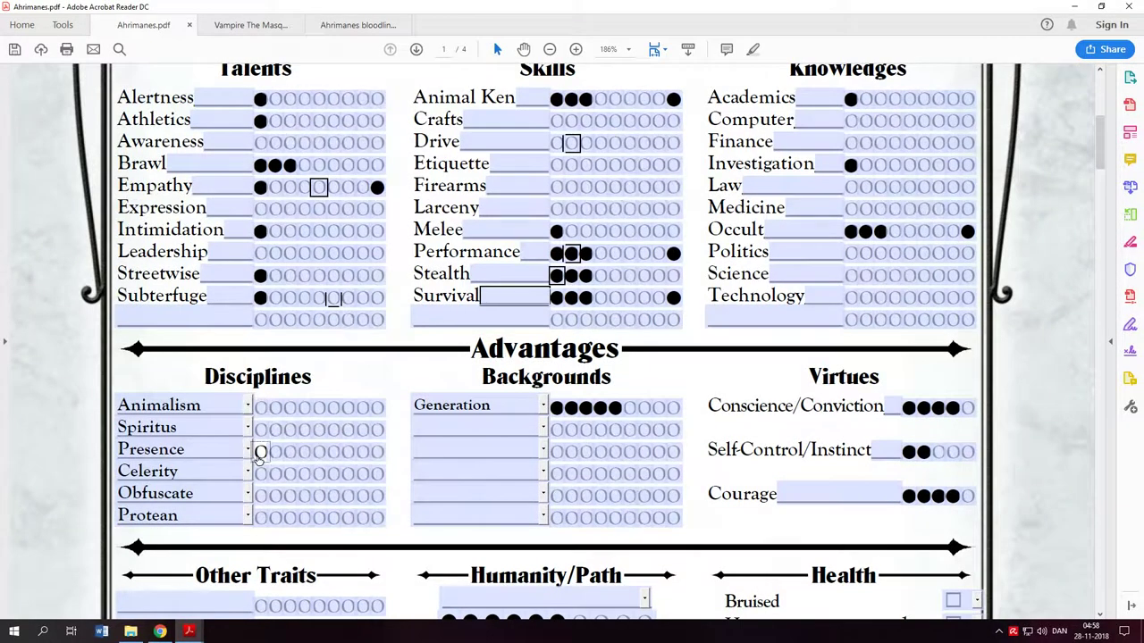
{"action": "left_click", "coordinate": [262, 411]}
{"action": "left_click", "coordinate": [260, 497]}
{"action": "left_click", "coordinate": [260, 520]}
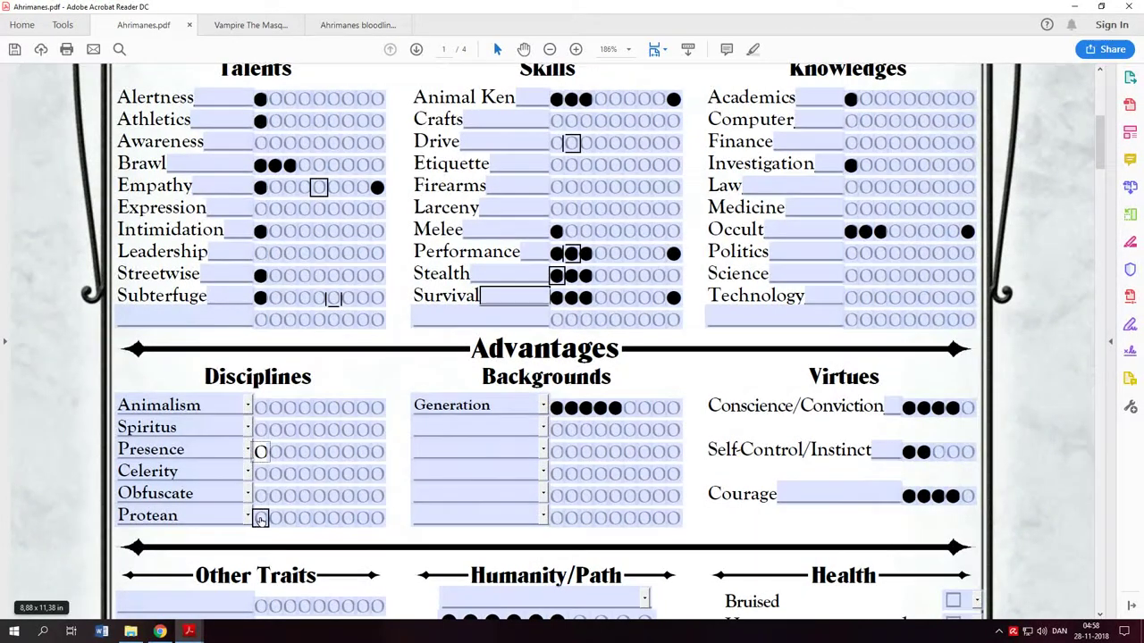
Step: Try one dot each in Animalism, Spiritus and Presence under Disciplines, and replace that spread with three dots in Animalism alone
{"action": "left_click", "coordinate": [260, 408]}
{"action": "left_click", "coordinate": [260, 430]}
{"action": "left_click", "coordinate": [260, 452]}
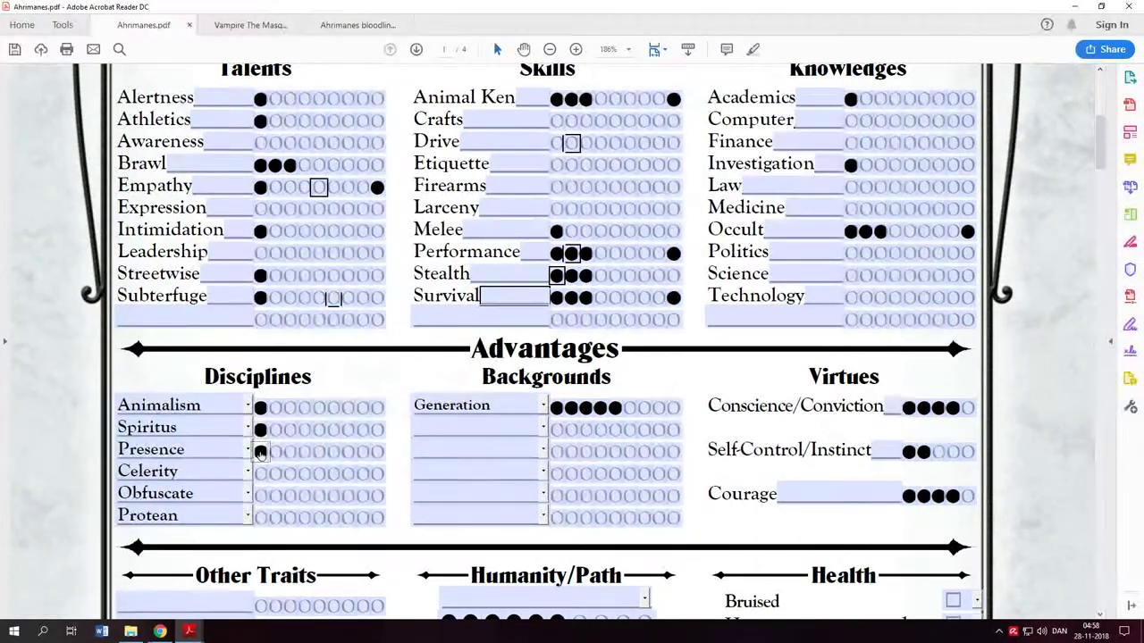
{"action": "left_click", "coordinate": [260, 429]}
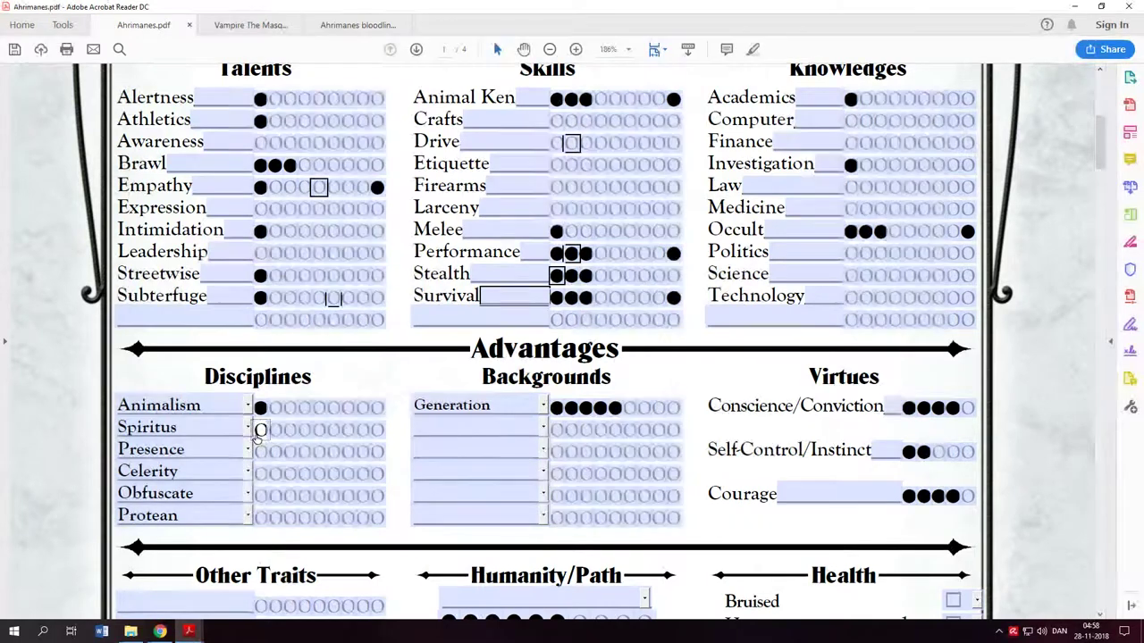
{"action": "left_click", "coordinate": [275, 408]}
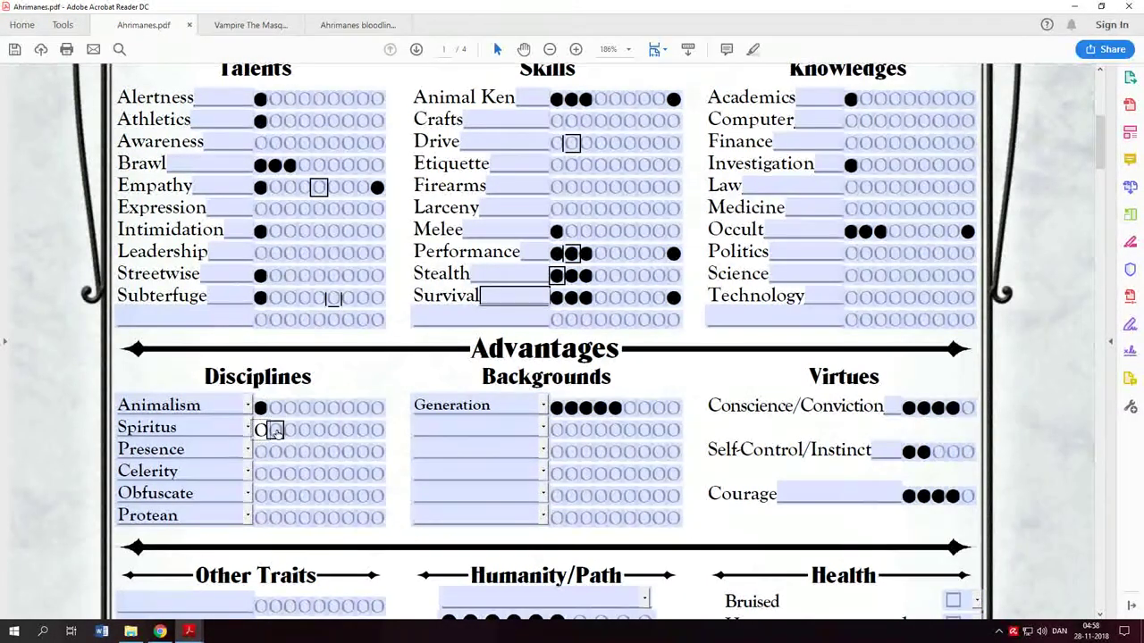
{"action": "left_click", "coordinate": [290, 407]}
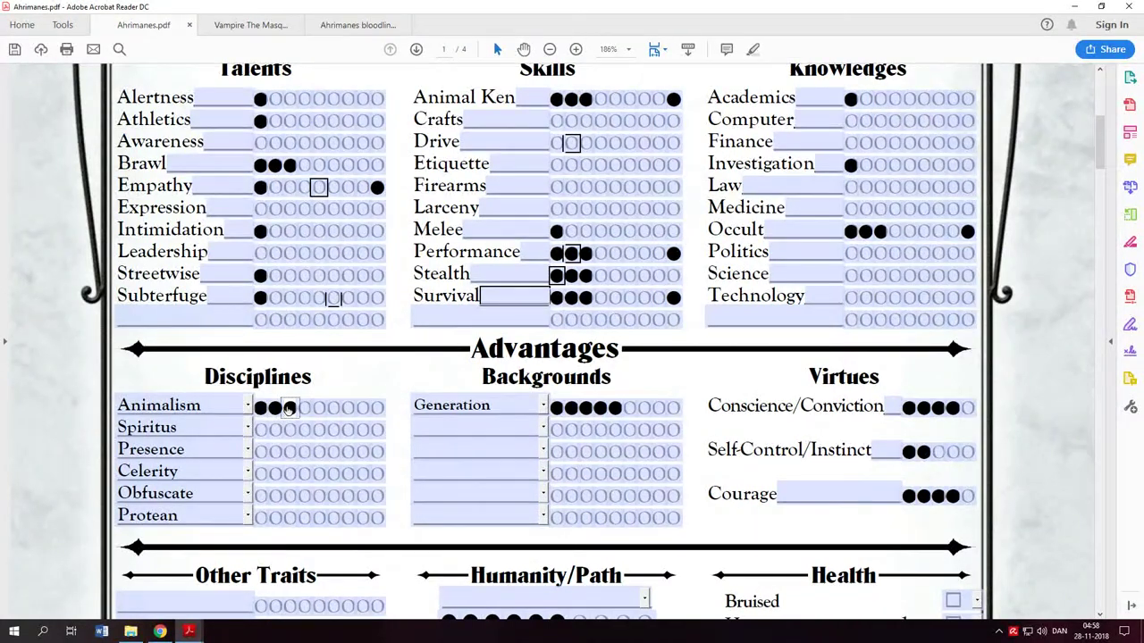
Step: Try reducing Animalism to one dot and adding one dot each in Spiritus and Presence, and swap the Presence dot for one in Obfuscate
{"action": "left_click", "coordinate": [290, 407]}
{"action": "left_click", "coordinate": [260, 430]}
{"action": "left_click", "coordinate": [260, 453]}
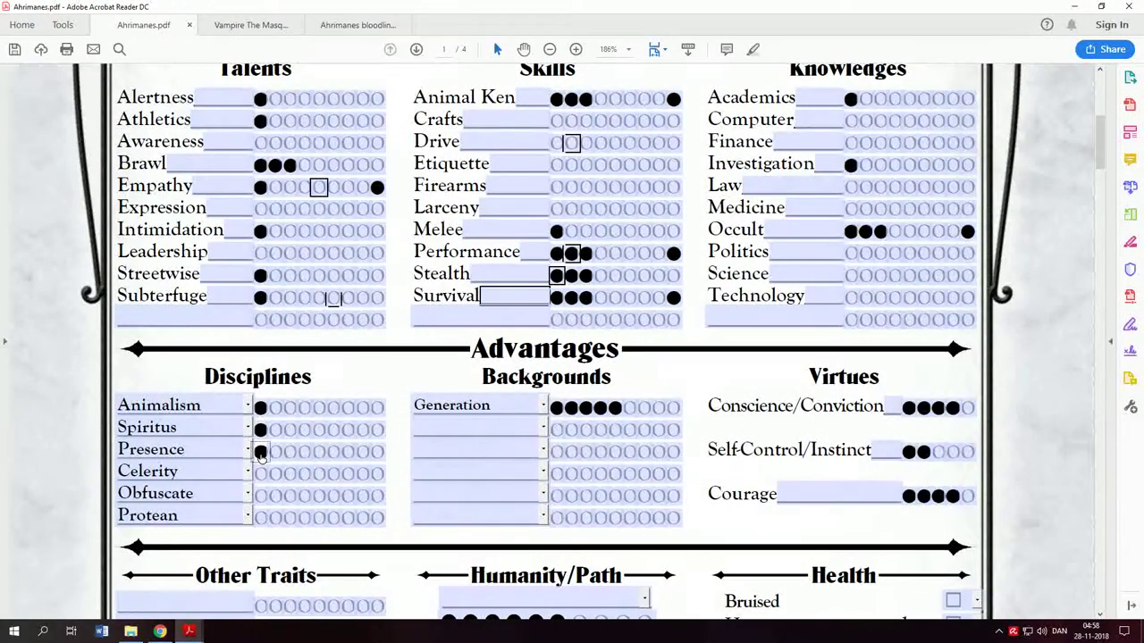
{"action": "left_click", "coordinate": [260, 453]}
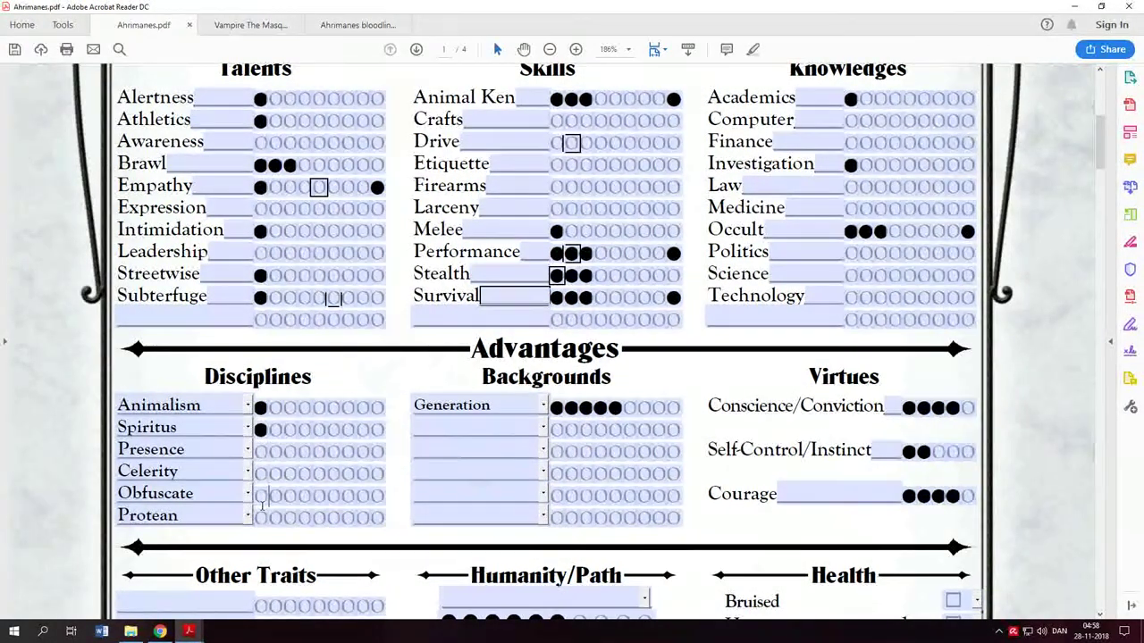
{"action": "left_click", "coordinate": [260, 494]}
{"action": "left_click", "coordinate": [276, 518]}
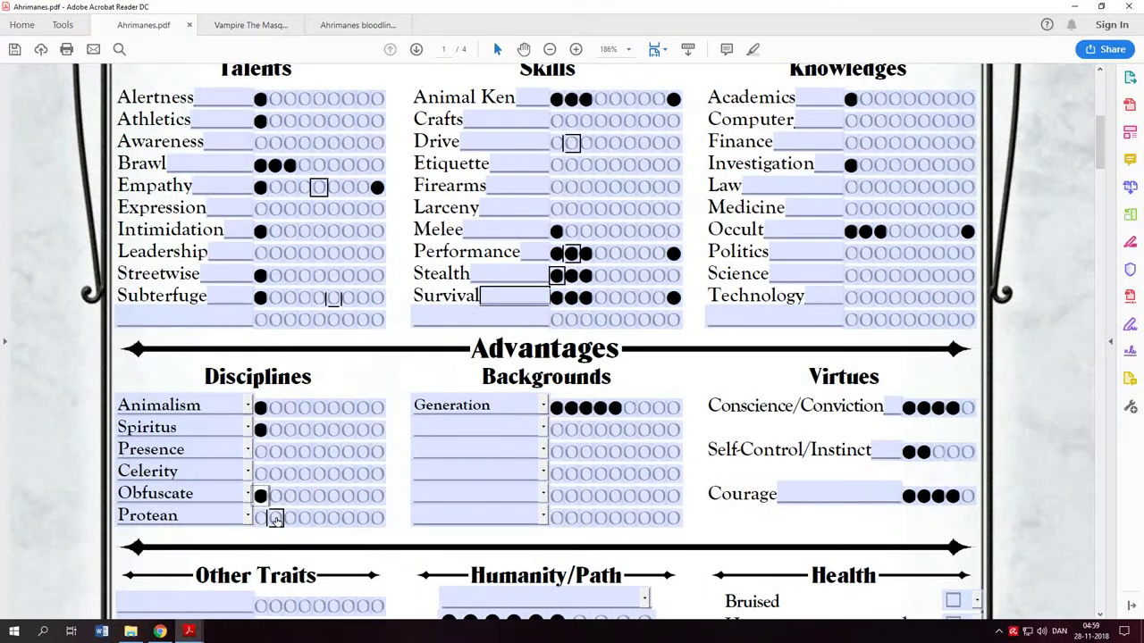
Step: Set Spiritus, Celerity and Protean to one dot each under Disciplines, and clear the dots from Animalism and Obfuscate
{"action": "scroll", "coordinate": [275, 519], "scroll_direction": "up", "scroll_amount": 3}
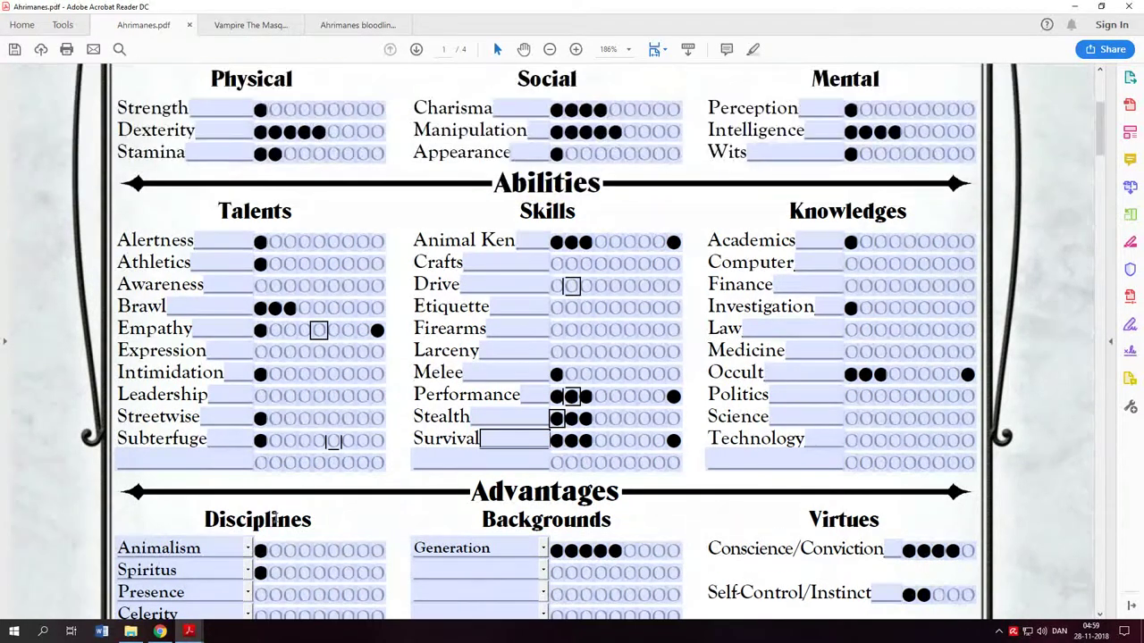
{"action": "scroll", "coordinate": [274, 516], "scroll_direction": "down", "scroll_amount": 2}
{"action": "scroll", "coordinate": [275, 517], "scroll_direction": "up", "scroll_amount": 1}
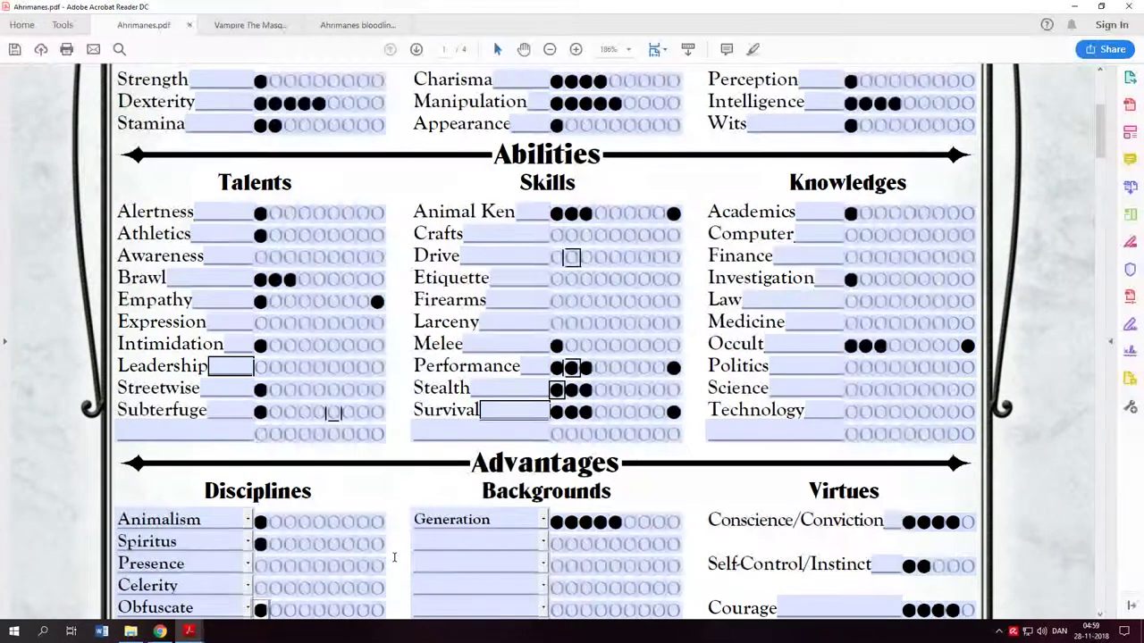
{"action": "scroll", "coordinate": [393, 558], "scroll_direction": "down", "scroll_amount": 4}
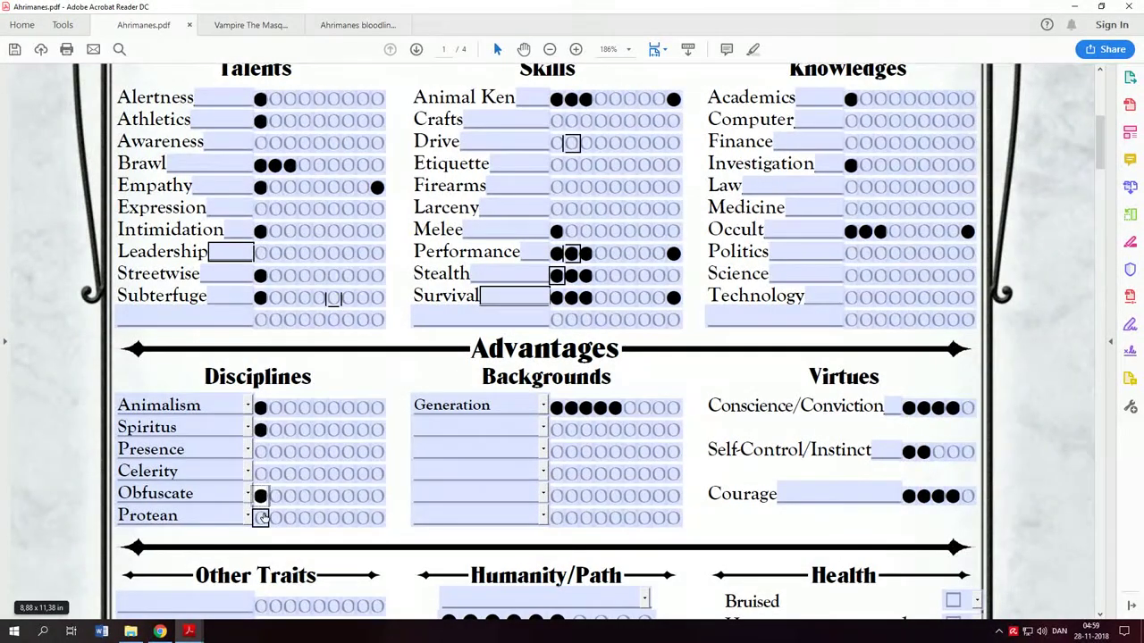
{"action": "left_click", "coordinate": [260, 408]}
{"action": "left_click", "coordinate": [260, 429]}
{"action": "left_click", "coordinate": [199, 405]}
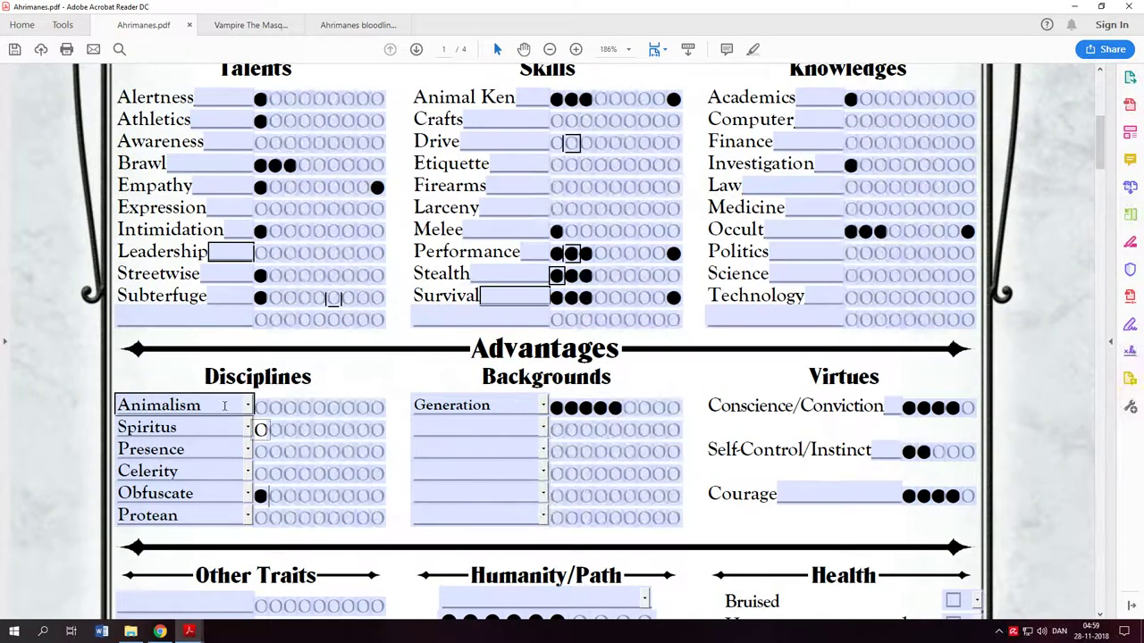
{"action": "left_click", "coordinate": [260, 429]}
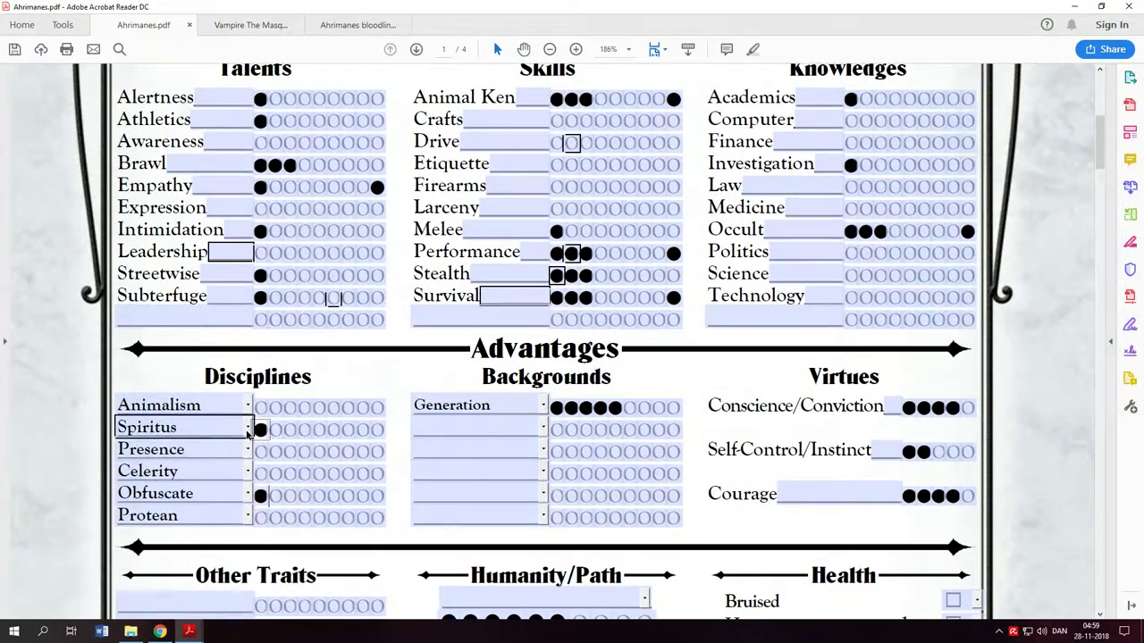
{"action": "left_click", "coordinate": [260, 473]}
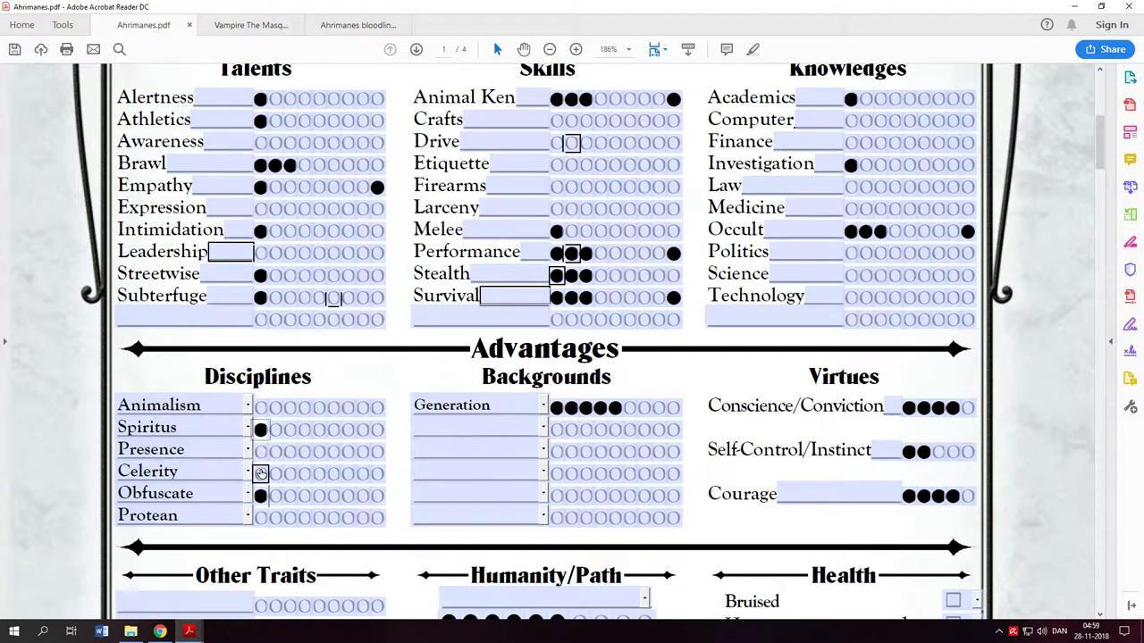
{"action": "left_click", "coordinate": [260, 494]}
{"action": "left_click", "coordinate": [260, 517]}
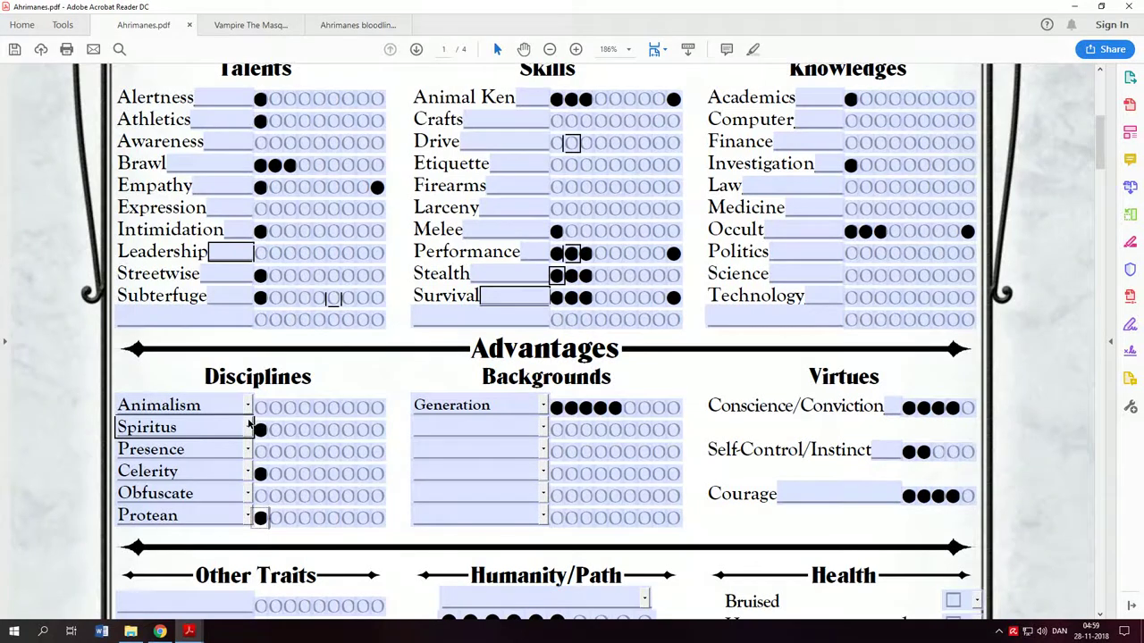
Step: Raise Charisma and Intelligence to five dots each under Attributes
{"action": "scroll", "coordinate": [625, 433], "scroll_direction": "down", "scroll_amount": 2}
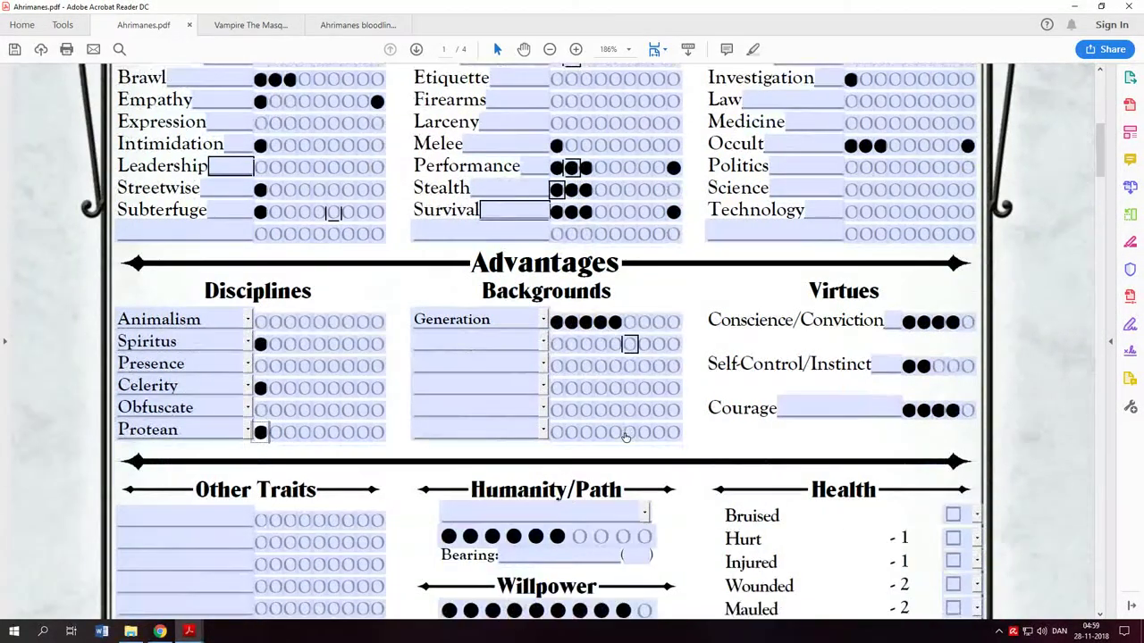
{"action": "scroll", "coordinate": [625, 436], "scroll_direction": "up", "scroll_amount": 3}
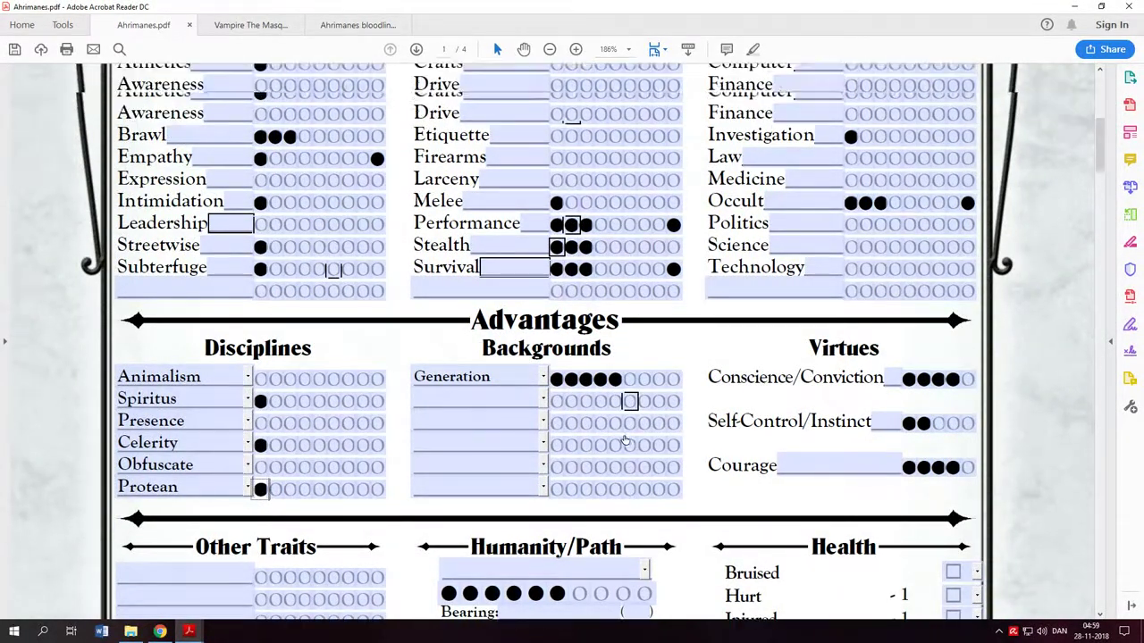
{"action": "scroll", "coordinate": [623, 435], "scroll_direction": "up", "scroll_amount": 3}
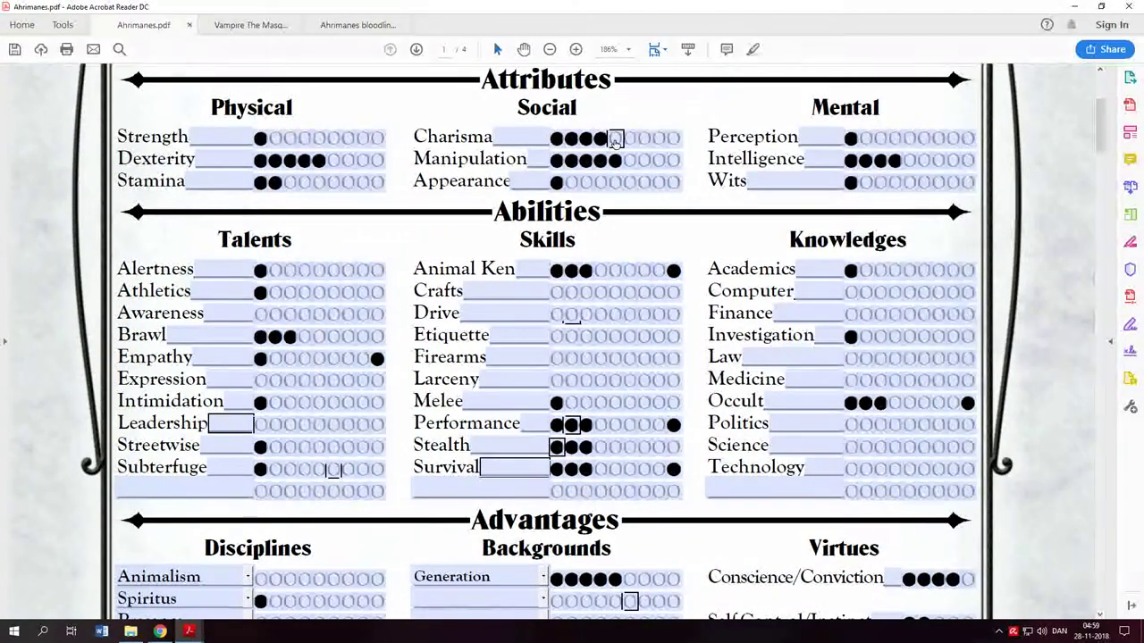
{"action": "left_click", "coordinate": [615, 138]}
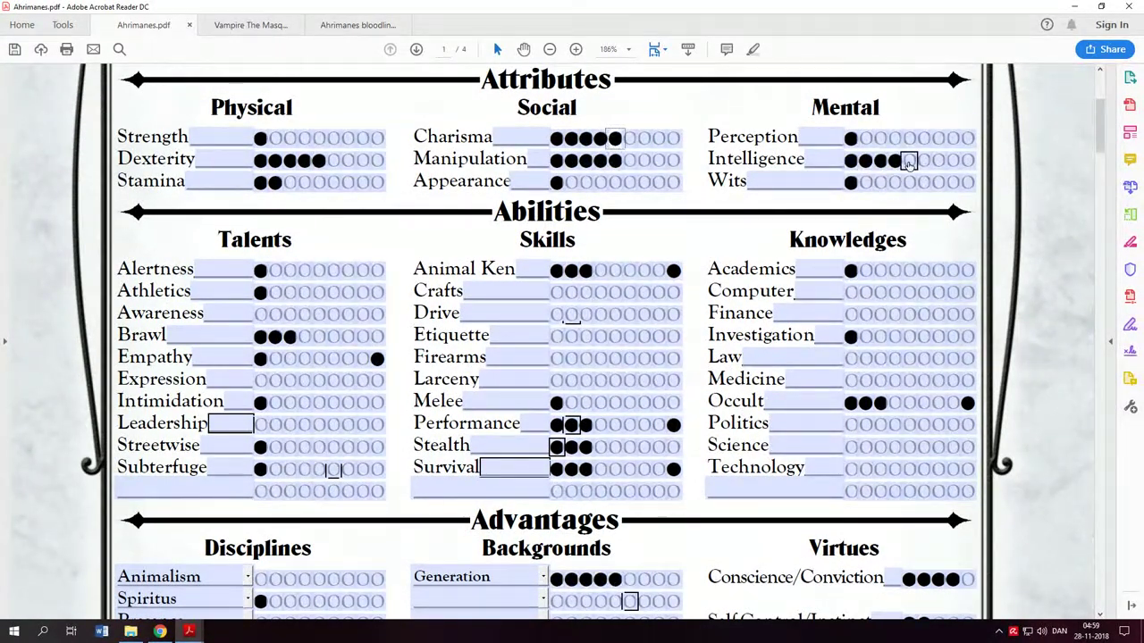
{"action": "left_click", "coordinate": [908, 160]}
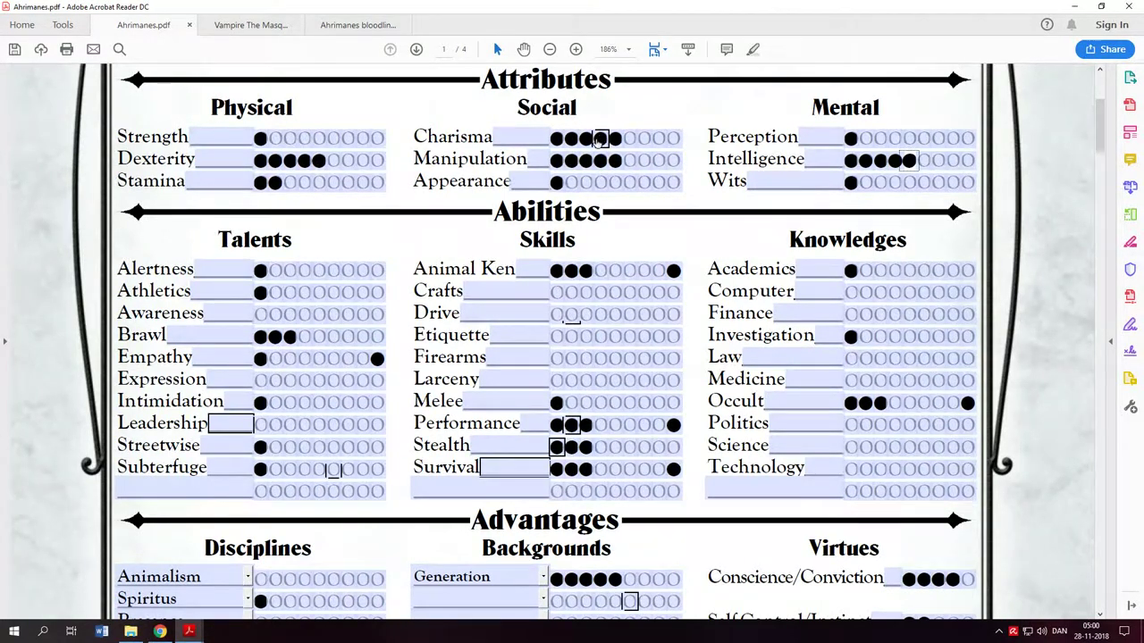
{"action": "left_click", "coordinate": [615, 138]}
Step: Review the lower half of the first page, including Willpower, Health and Weakness, and the Merits & Flaws on page two
{"action": "scroll", "coordinate": [818, 268], "scroll_direction": "down", "scroll_amount": 4}
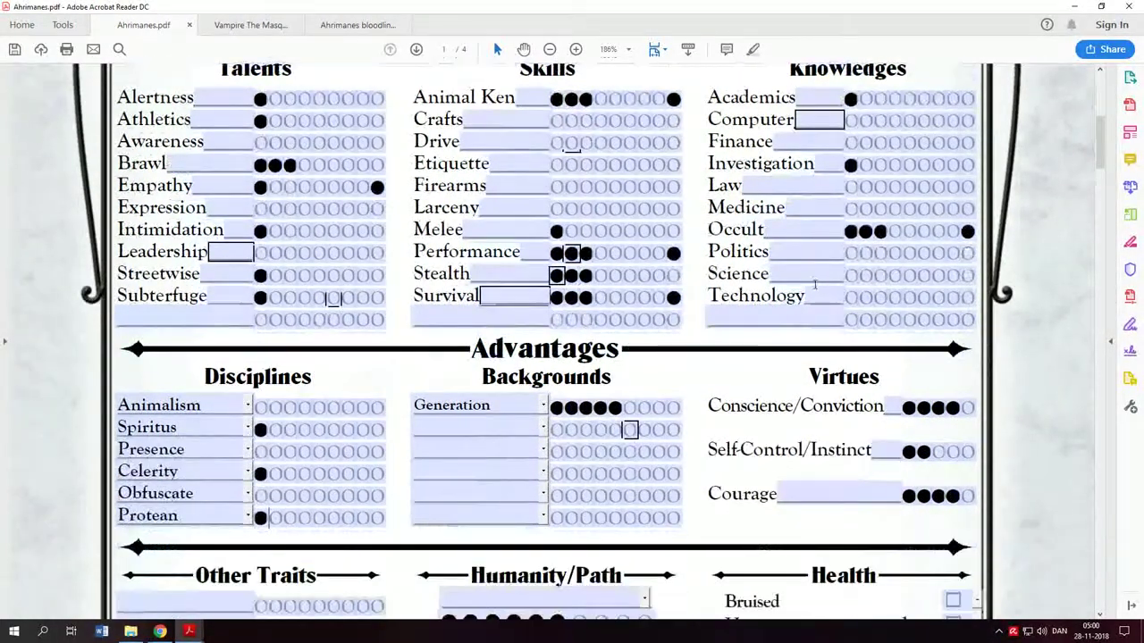
{"action": "scroll", "coordinate": [815, 282], "scroll_direction": "down", "scroll_amount": 10}
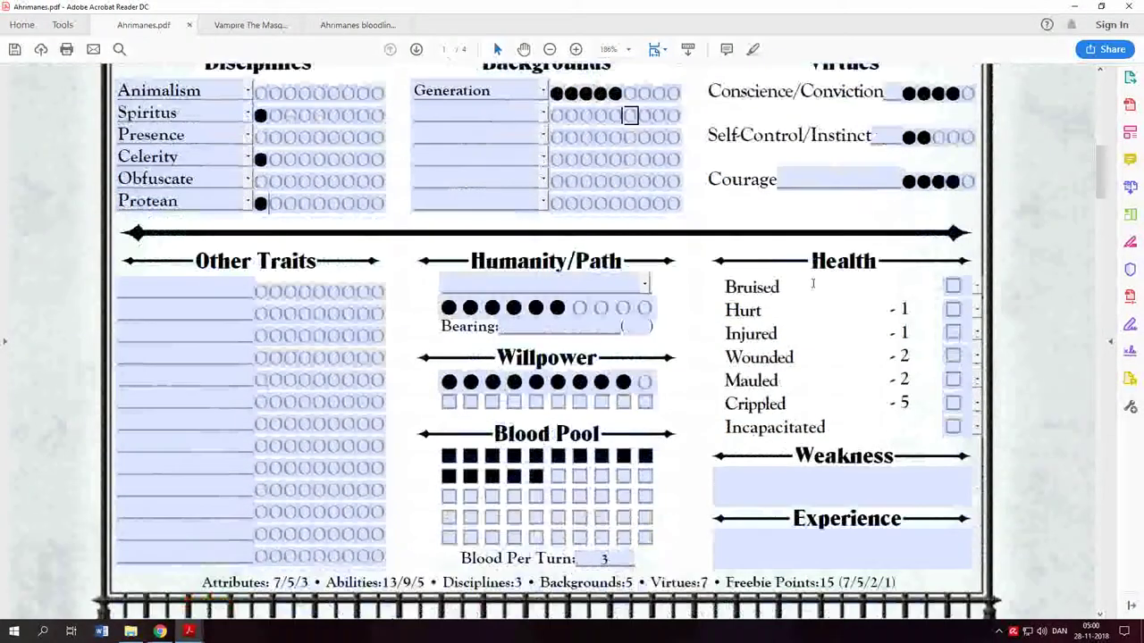
{"action": "scroll", "coordinate": [804, 284], "scroll_direction": "up", "scroll_amount": 3}
{"action": "scroll", "coordinate": [808, 358], "scroll_direction": "down", "scroll_amount": 2}
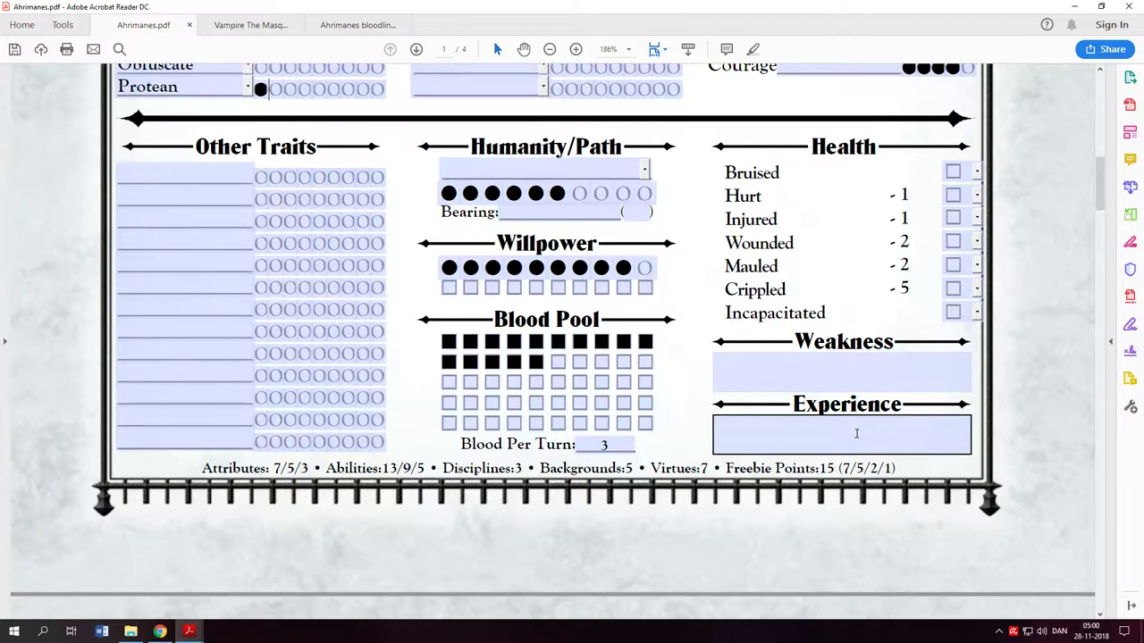
{"action": "left_click", "coordinate": [849, 379]}
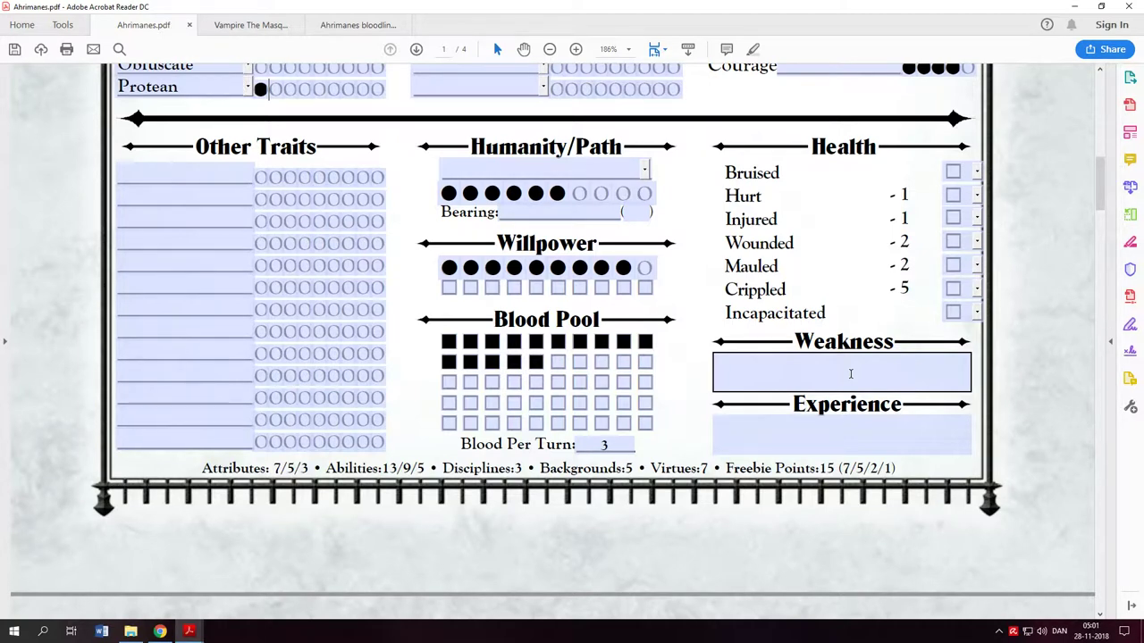
{"action": "scroll", "coordinate": [851, 374], "scroll_direction": "up", "scroll_amount": 1}
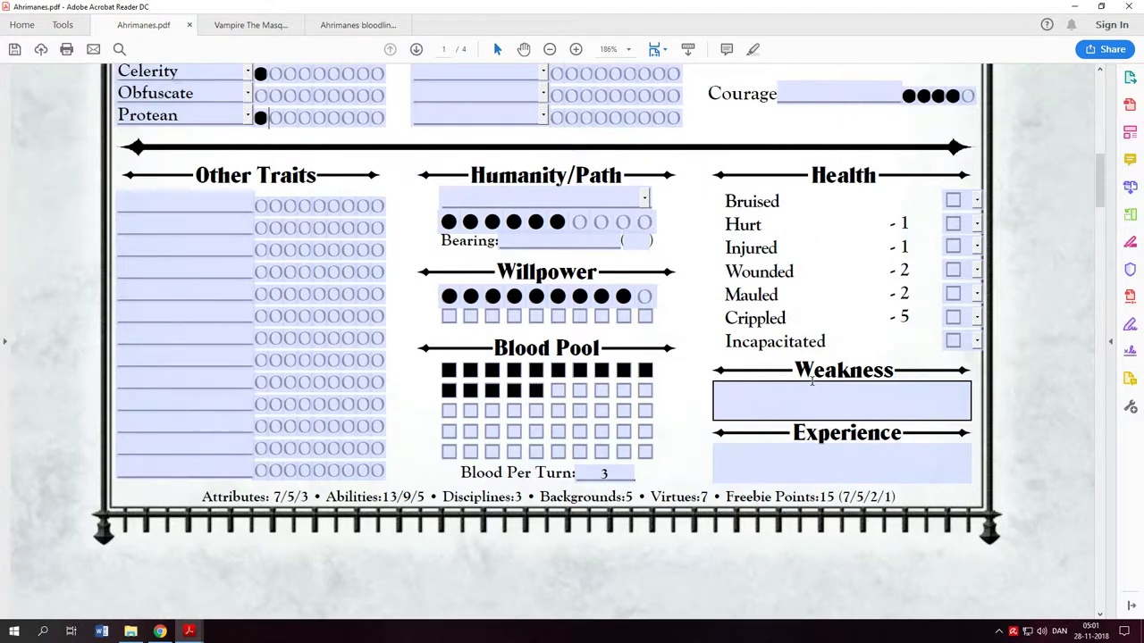
{"action": "scroll", "coordinate": [702, 458], "scroll_direction": "down", "scroll_amount": 10}
{"action": "scroll", "coordinate": [702, 458], "scroll_direction": "down", "scroll_amount": 3}
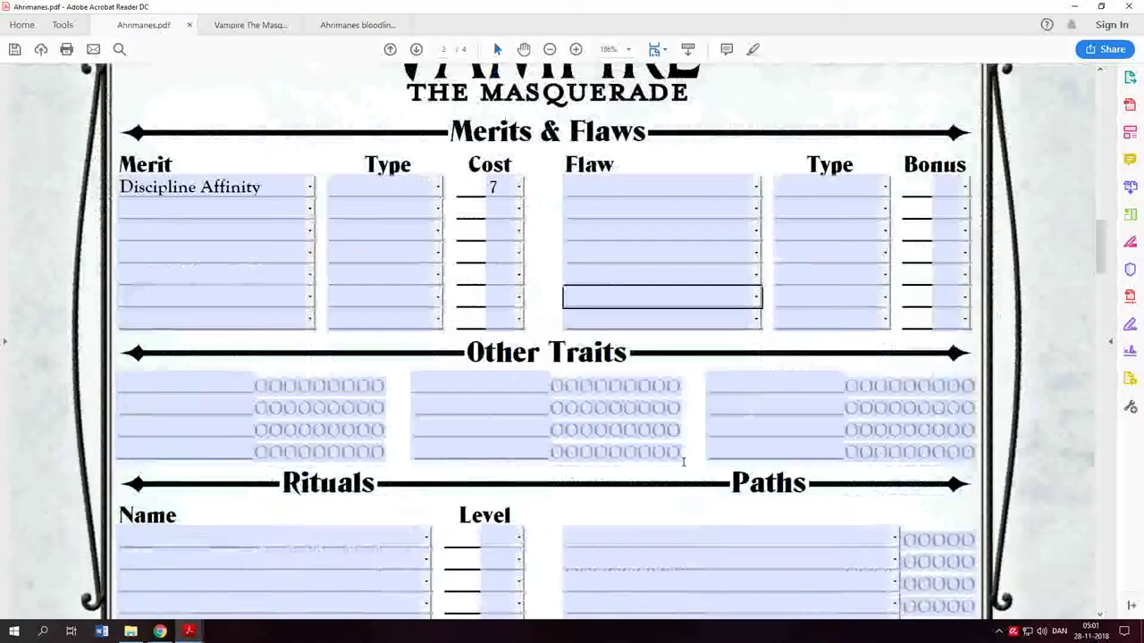
Step: Clear the detached marker dots at the end of the Animal Ken, Performance, Survival, Occult and Empathy rows under Abilities
{"action": "scroll", "coordinate": [677, 472], "scroll_direction": "up", "scroll_amount": 10}
{"action": "scroll", "coordinate": [679, 477], "scroll_direction": "up", "scroll_amount": 3}
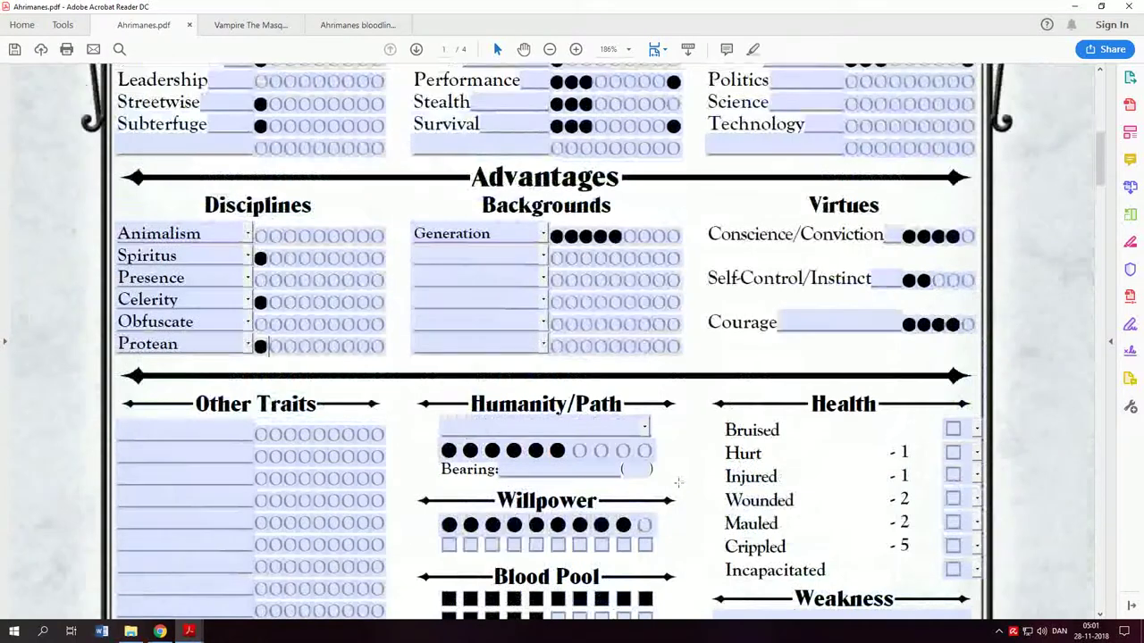
{"action": "scroll", "coordinate": [677, 481], "scroll_direction": "up", "scroll_amount": 4}
{"action": "scroll", "coordinate": [678, 482], "scroll_direction": "up", "scroll_amount": 3}
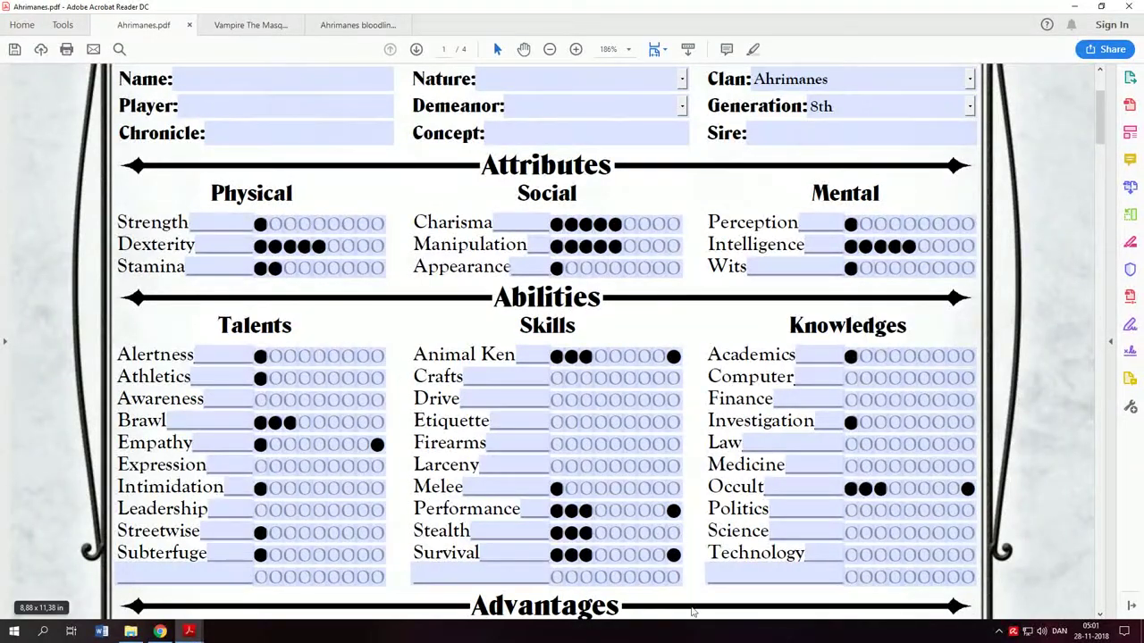
{"action": "left_click", "coordinate": [673, 356]}
{"action": "left_click", "coordinate": [673, 509]}
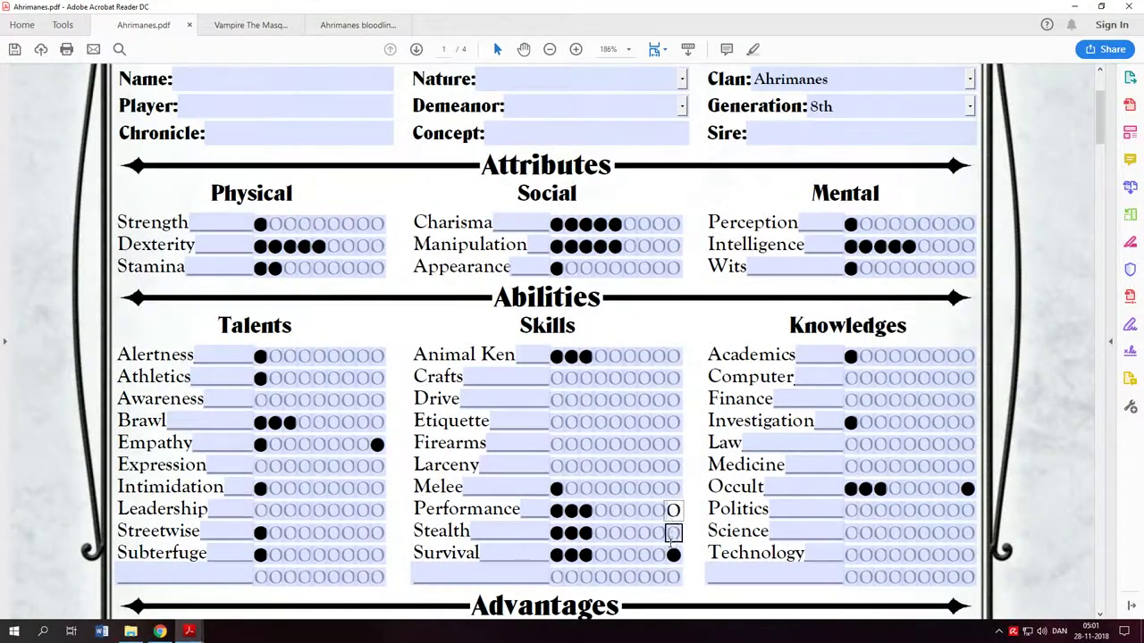
{"action": "left_click", "coordinate": [673, 555]}
{"action": "left_click", "coordinate": [967, 488]}
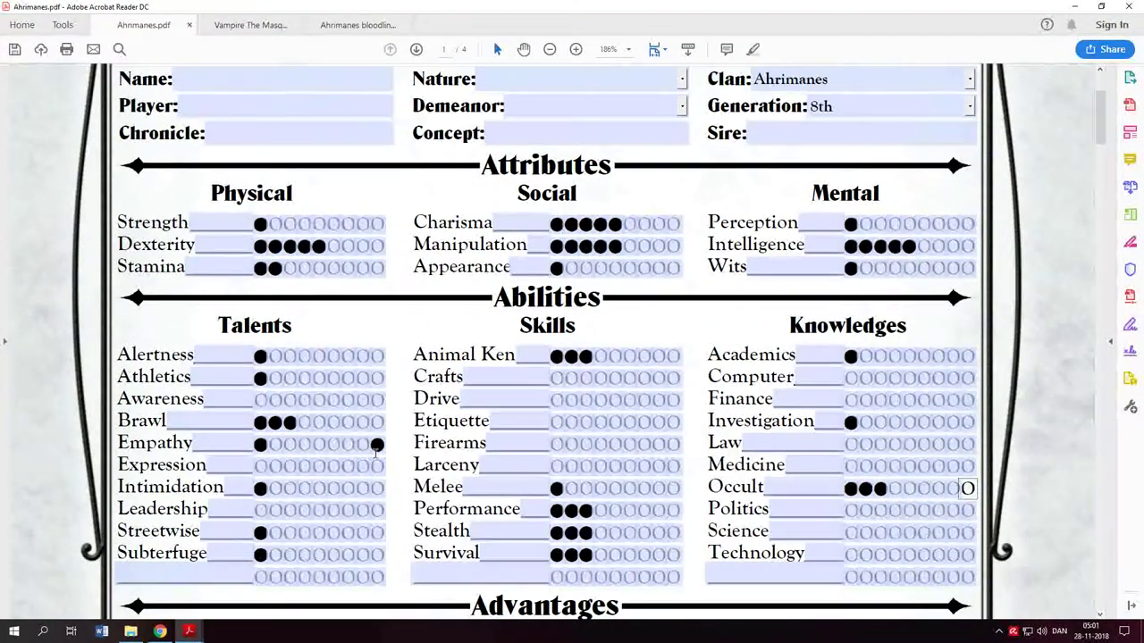
{"action": "left_click", "coordinate": [376, 444]}
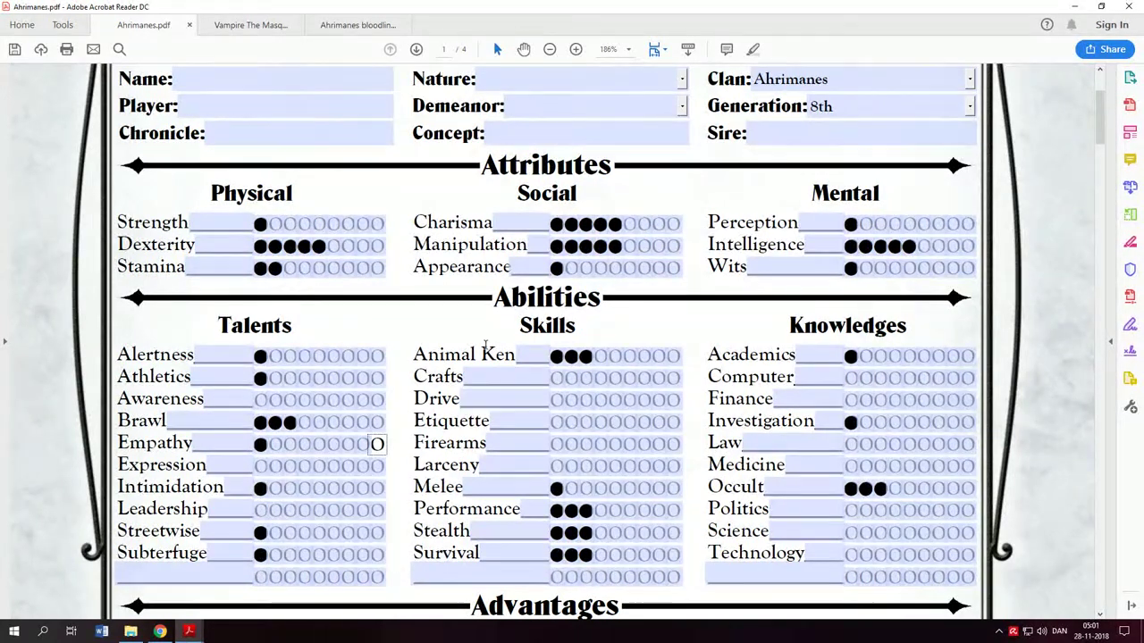
Step: Review the completed first page, covering Attributes, Abilities, Advantages, Willpower, Blood Pool and the character details above Attributes
{"action": "left_click", "coordinate": [533, 247]}
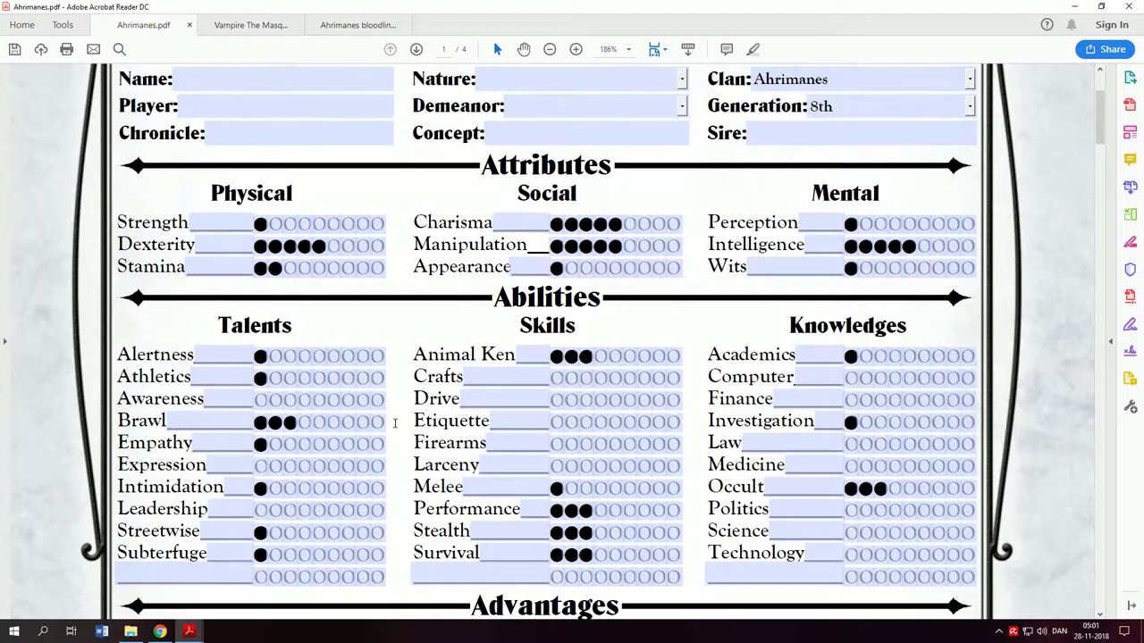
{"action": "left_click", "coordinate": [235, 555]}
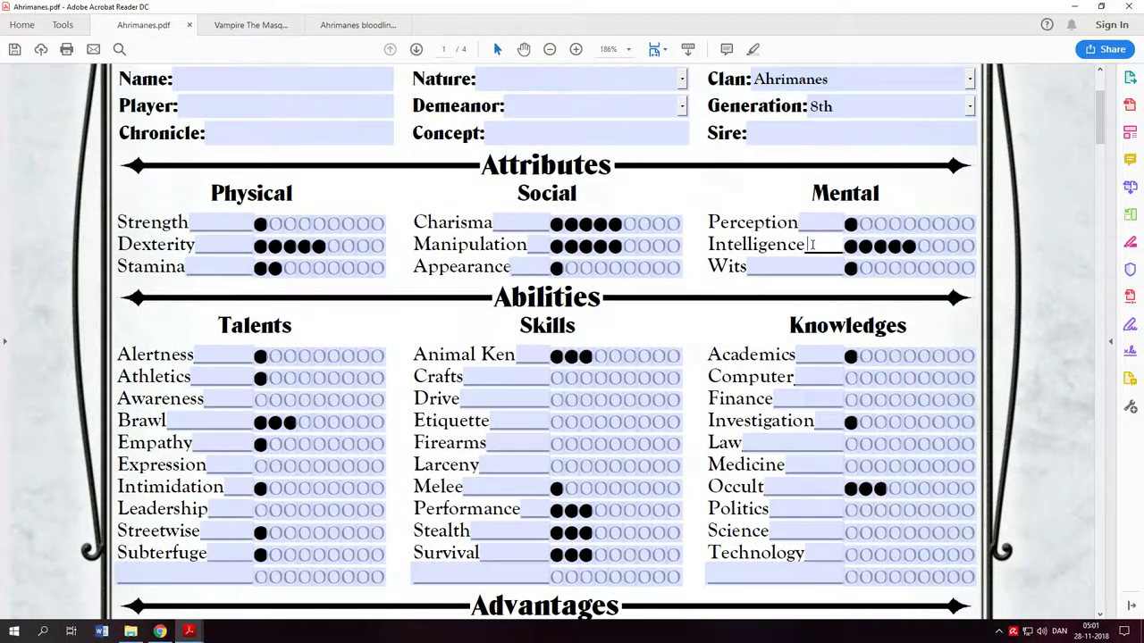
{"action": "left_click", "coordinate": [557, 378]}
{"action": "scroll", "coordinate": [519, 476], "scroll_direction": "up", "scroll_amount": 2}
{"action": "scroll", "coordinate": [518, 475], "scroll_direction": "up", "scroll_amount": 2}
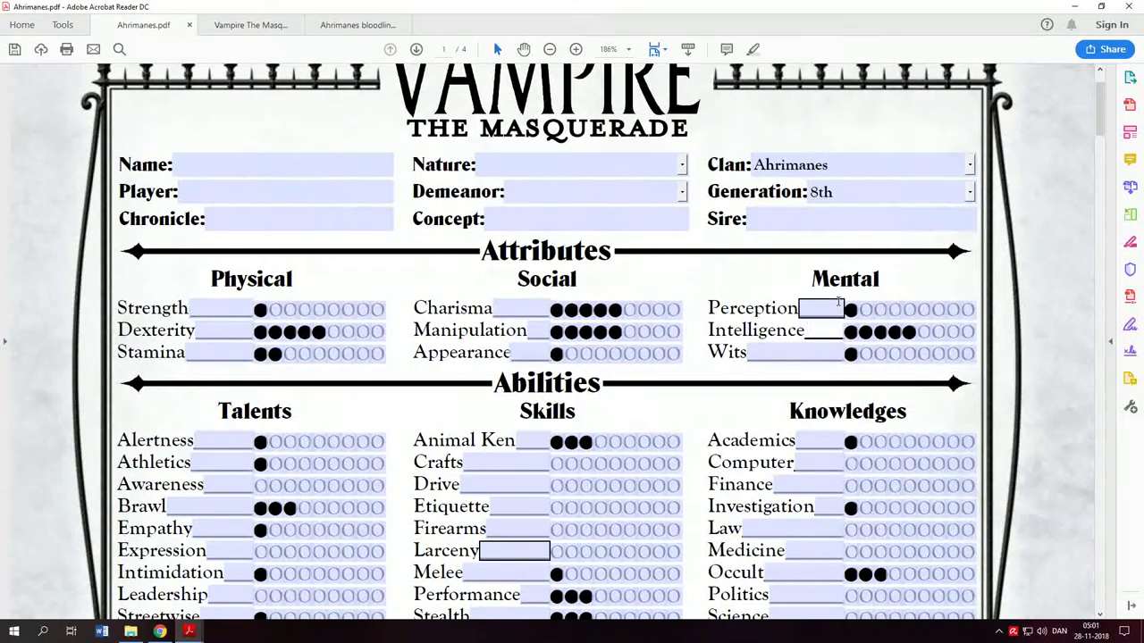
{"action": "left_click", "coordinate": [828, 215]}
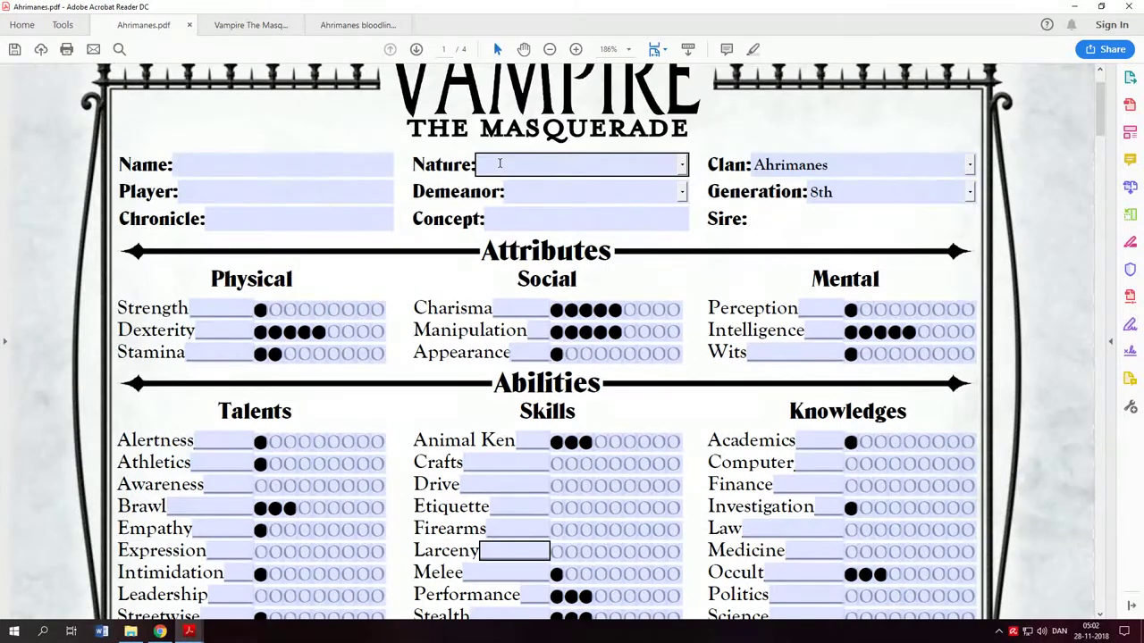
{"action": "scroll", "coordinate": [499, 163], "scroll_direction": "down", "scroll_amount": 10}
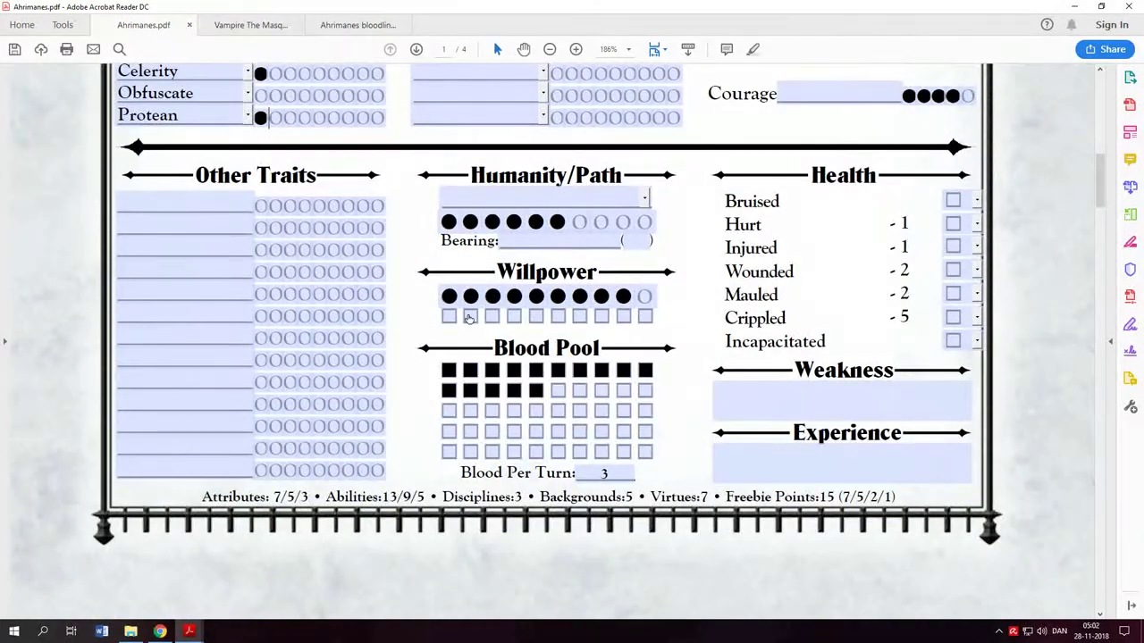
{"action": "scroll", "coordinate": [567, 340], "scroll_direction": "up", "scroll_amount": 4}
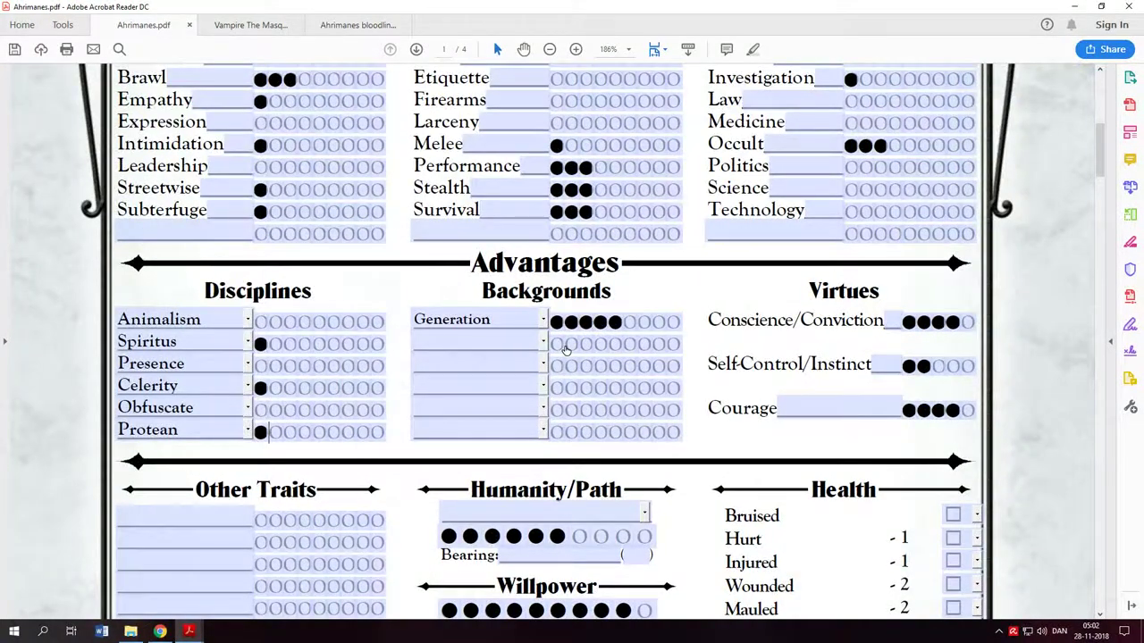
{"action": "scroll", "coordinate": [565, 351], "scroll_direction": "up", "scroll_amount": 6}
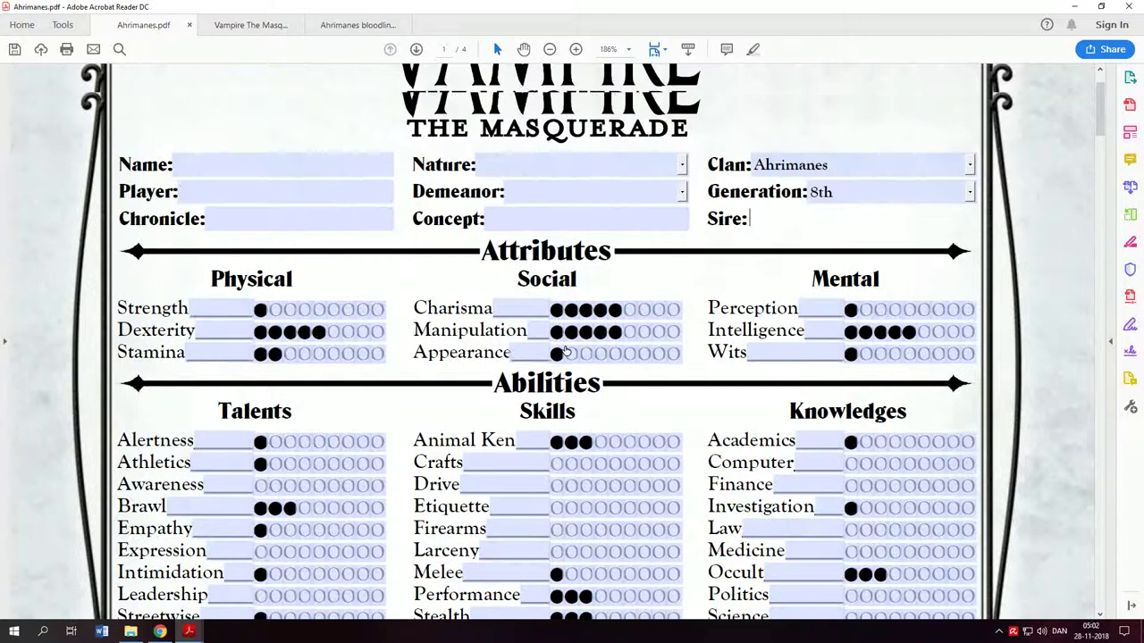
{"action": "scroll", "coordinate": [564, 354], "scroll_direction": "up", "scroll_amount": 2}
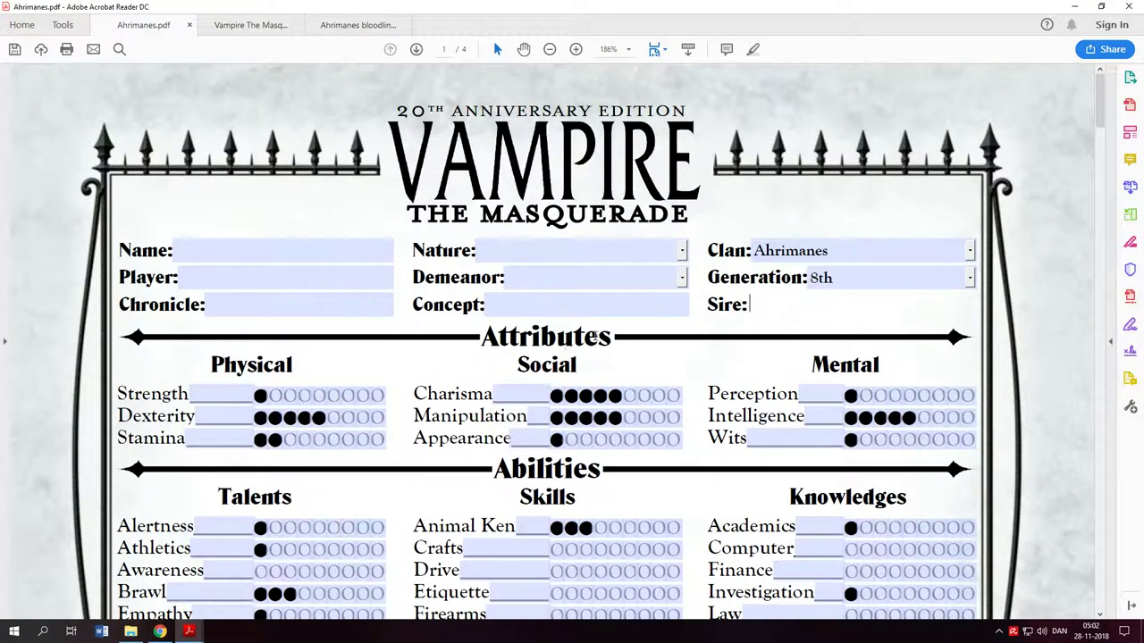
{"action": "left_click", "coordinate": [648, 304]}
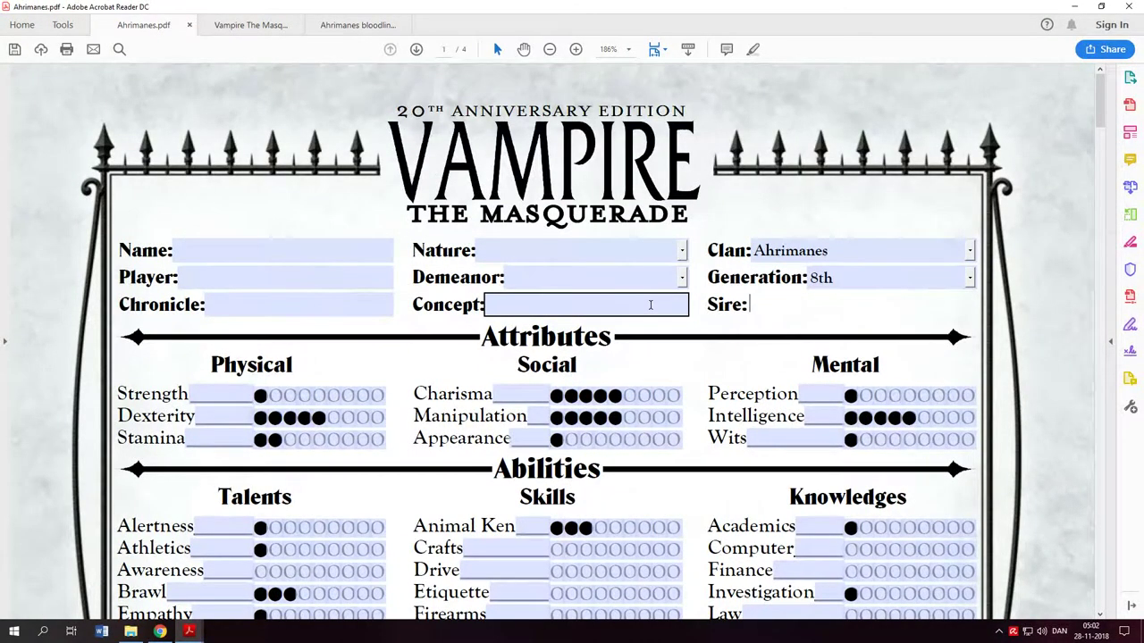